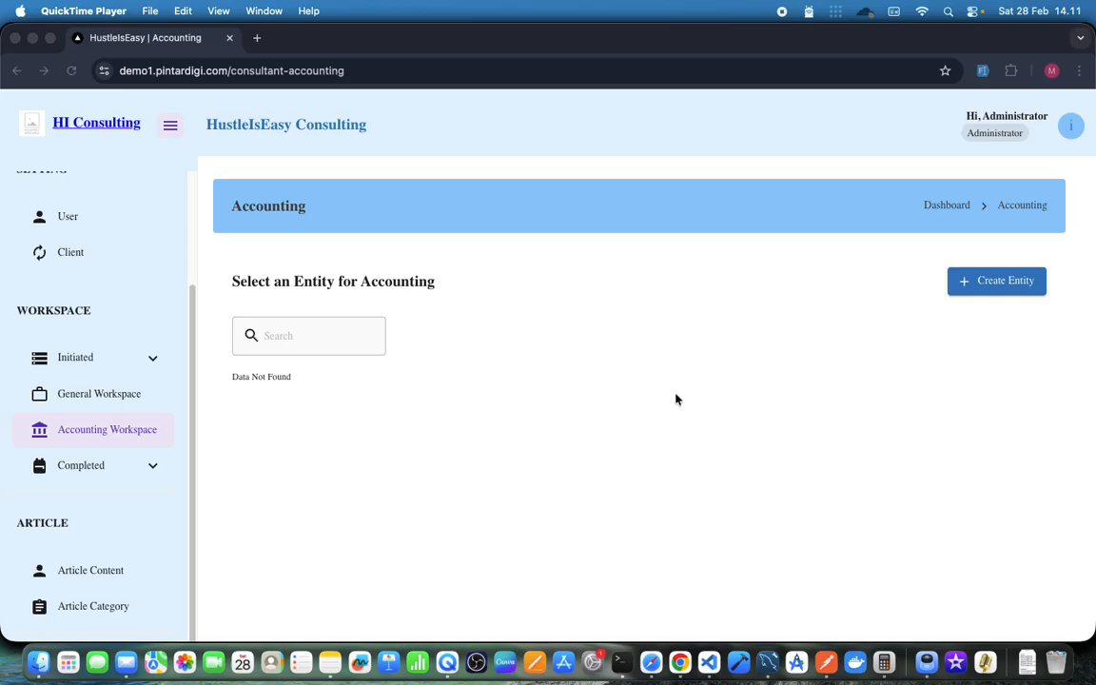
# Create an accounting entity named PT. Apa Aja with Rp (Rupiah) as its currency.
pyautogui.click(989, 283)
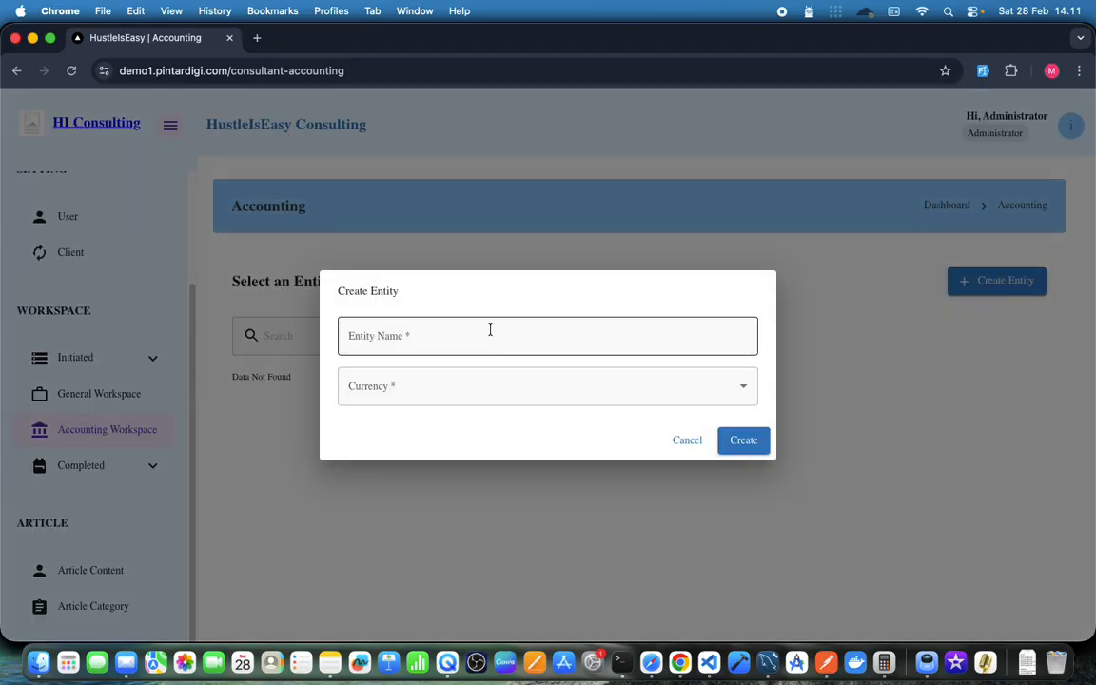
pyautogui.click(490, 329)
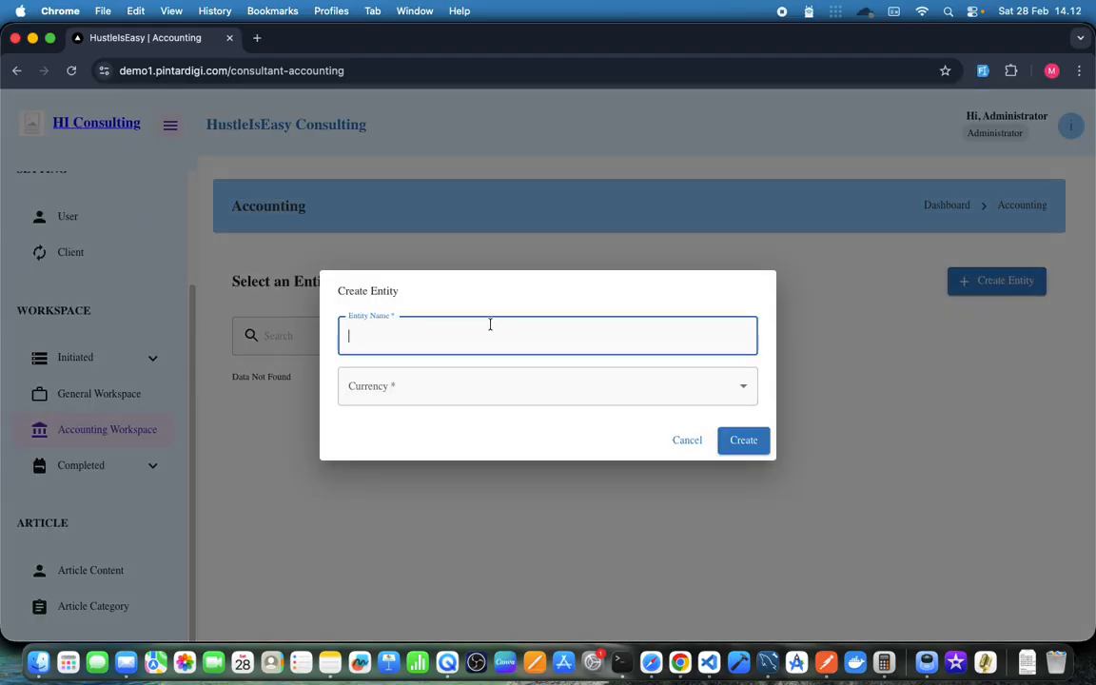
pyautogui.write('PT. Apa Aja')
pyautogui.click(426, 400)
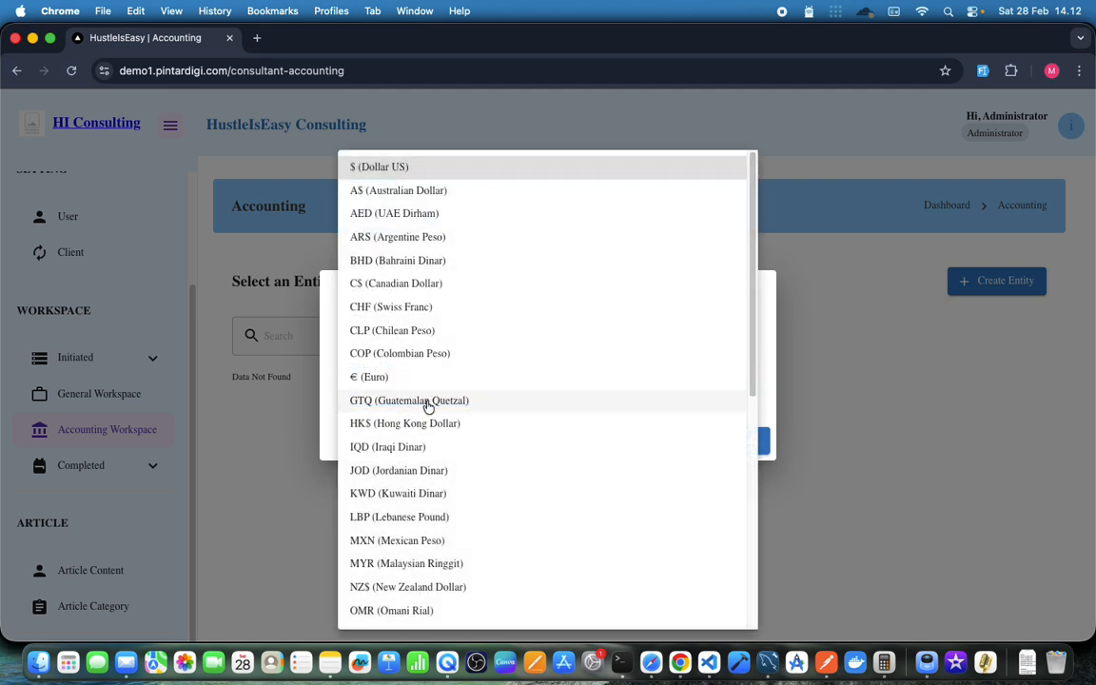
pyautogui.scroll(-8, 464, 417)
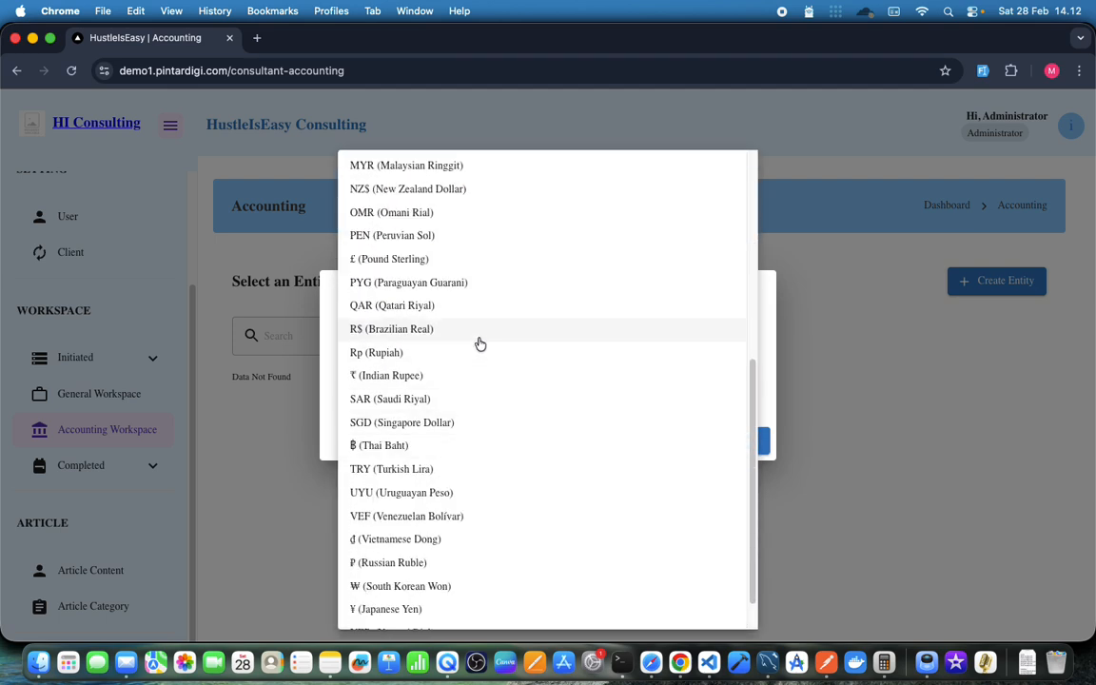
pyautogui.click(480, 352)
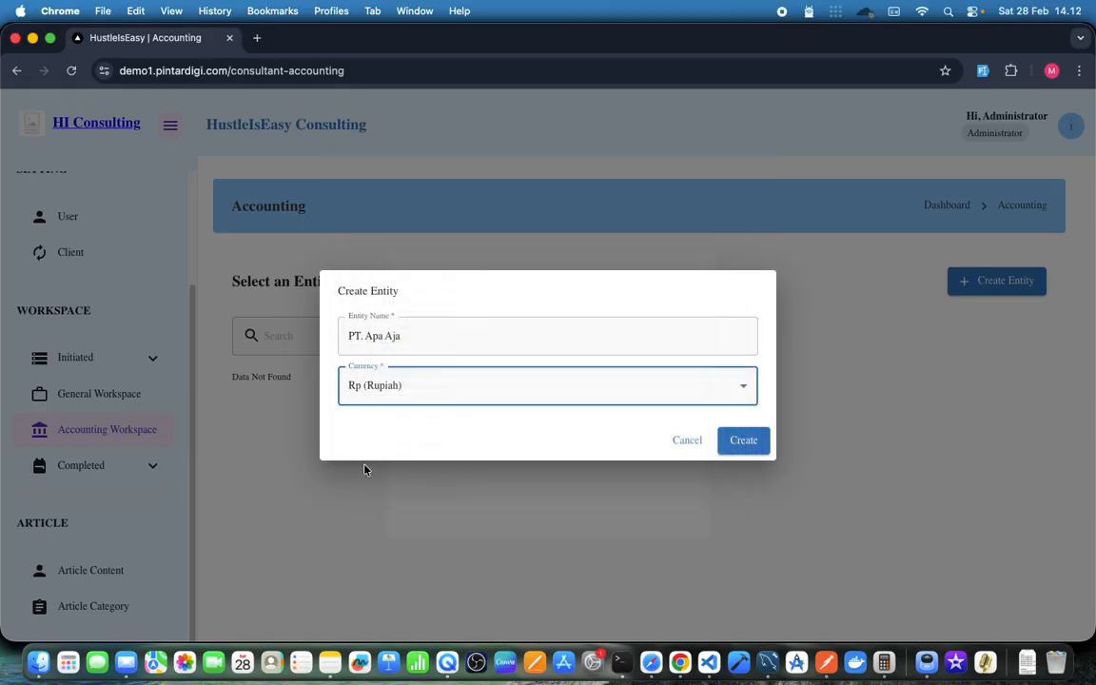
pyautogui.click(743, 445)
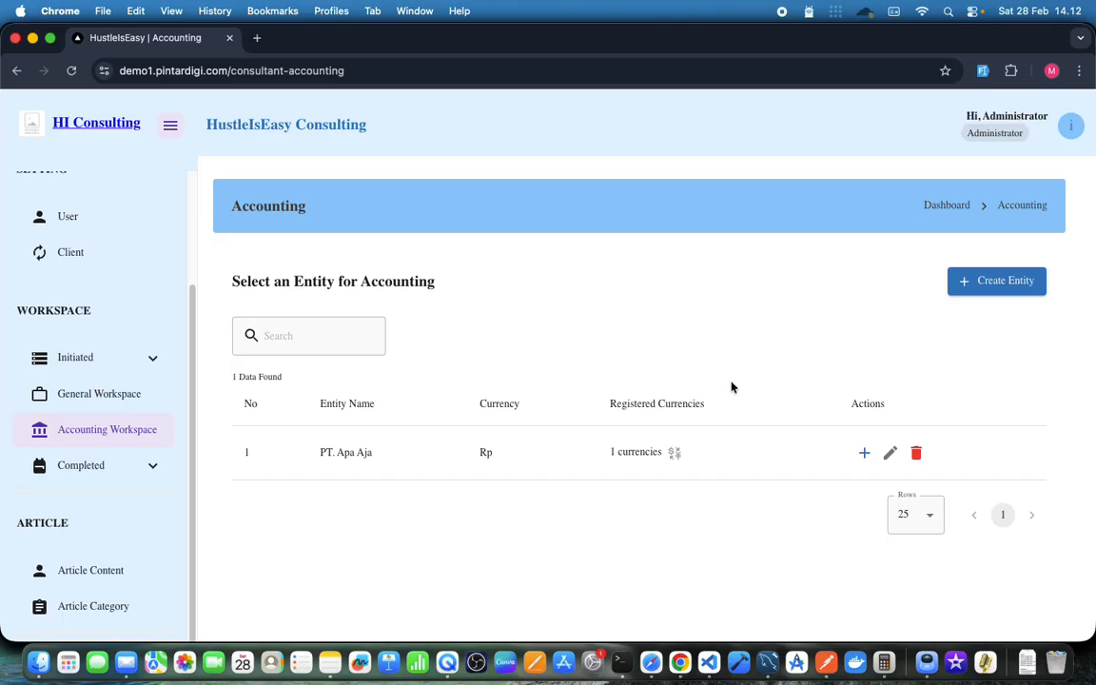
# Open the accounting workspace of PT. Apa Aja and review its registered currencies and account types.
pyautogui.click(864, 453)
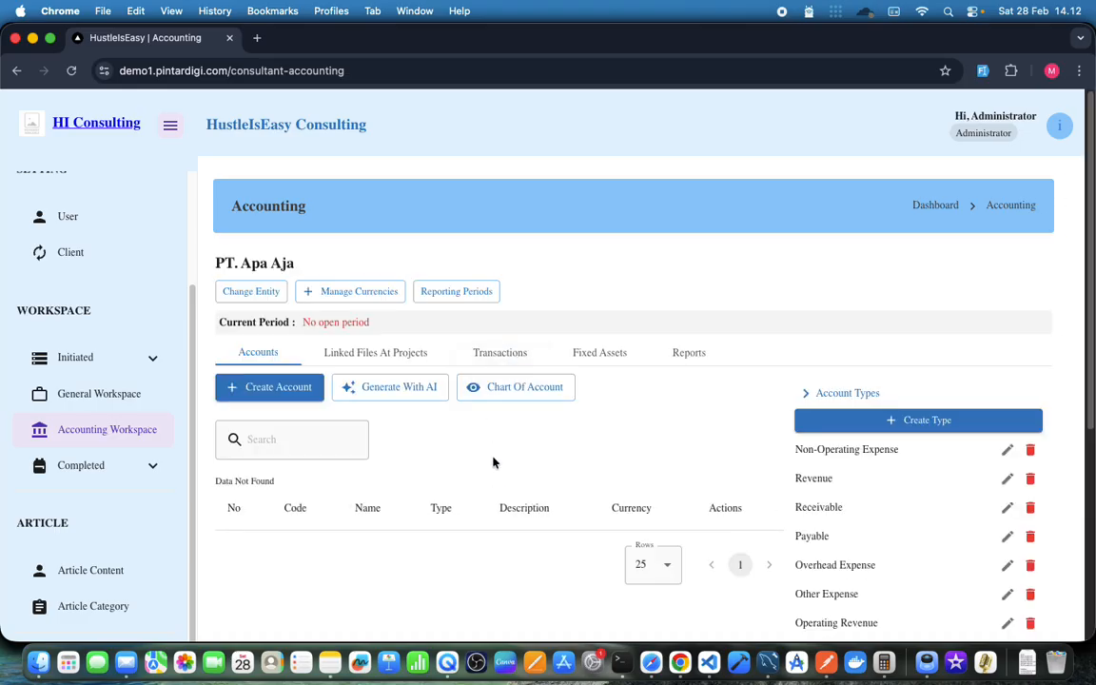
pyautogui.click(373, 292)
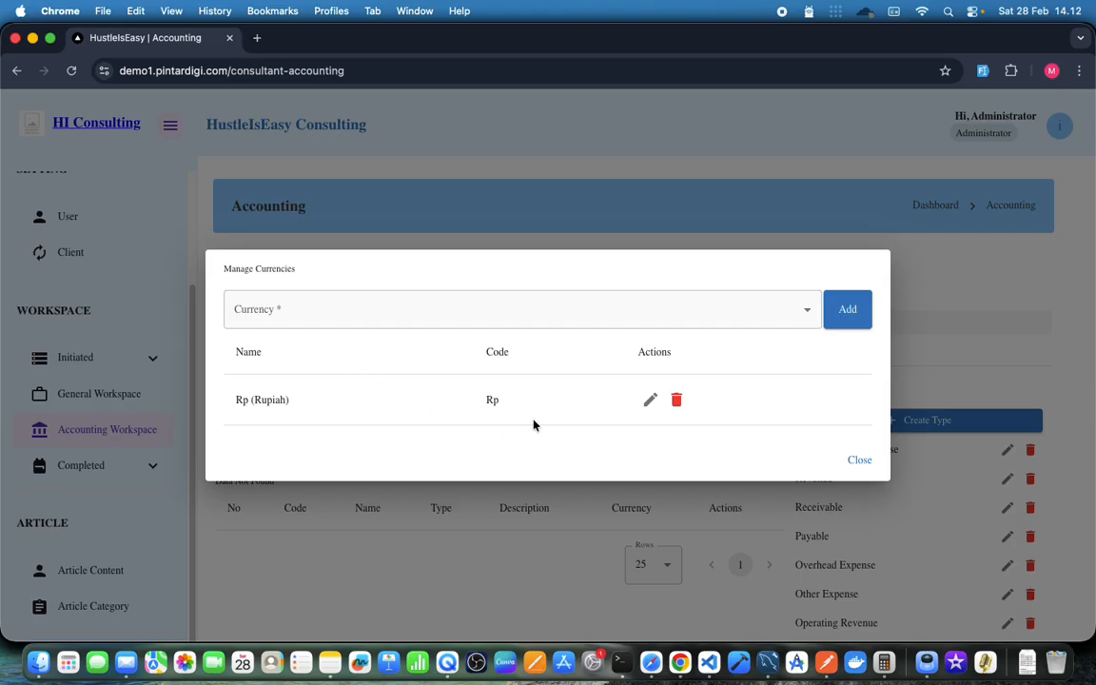
pyautogui.click(856, 461)
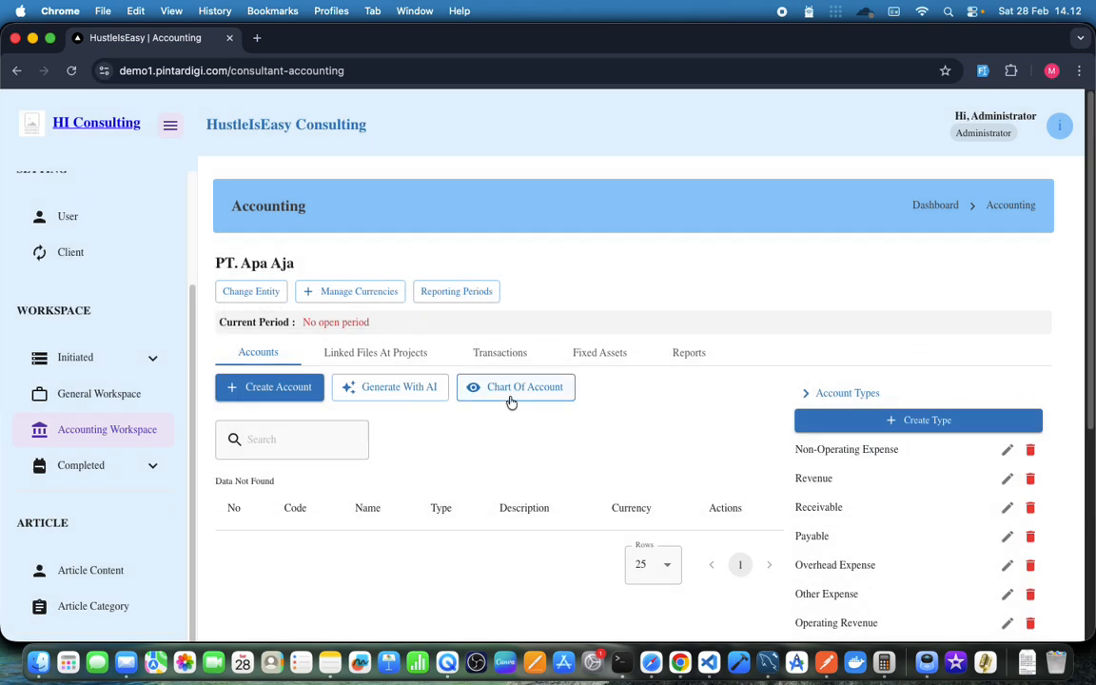
pyautogui.scroll(-1, 511, 400)
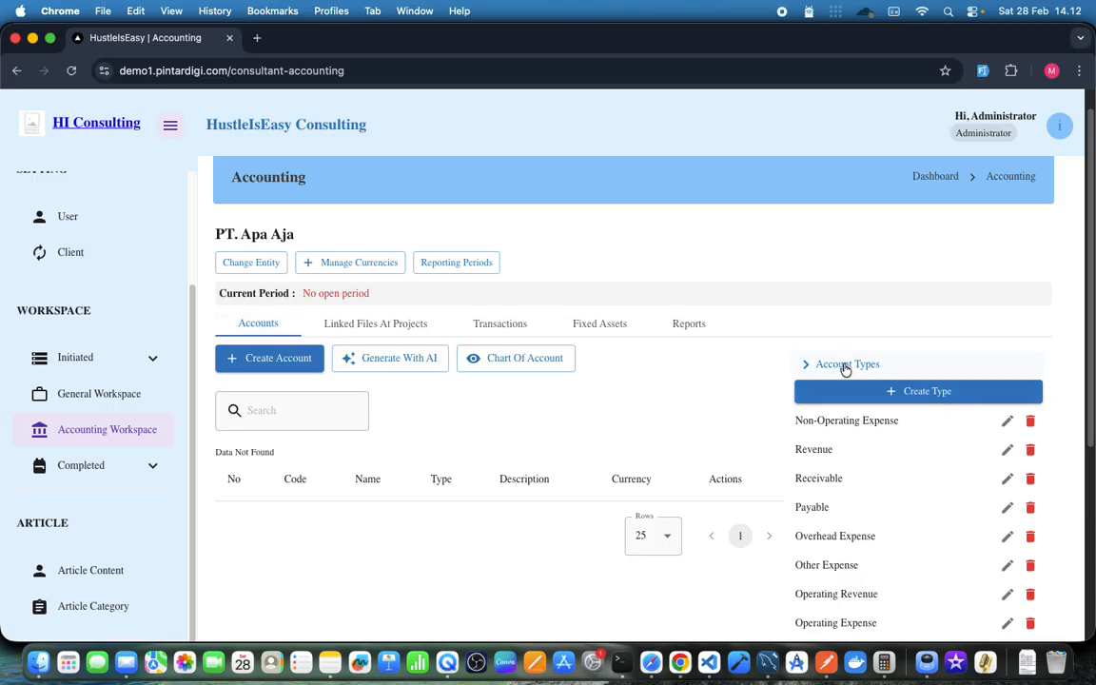
pyautogui.scroll(-5, 845, 369)
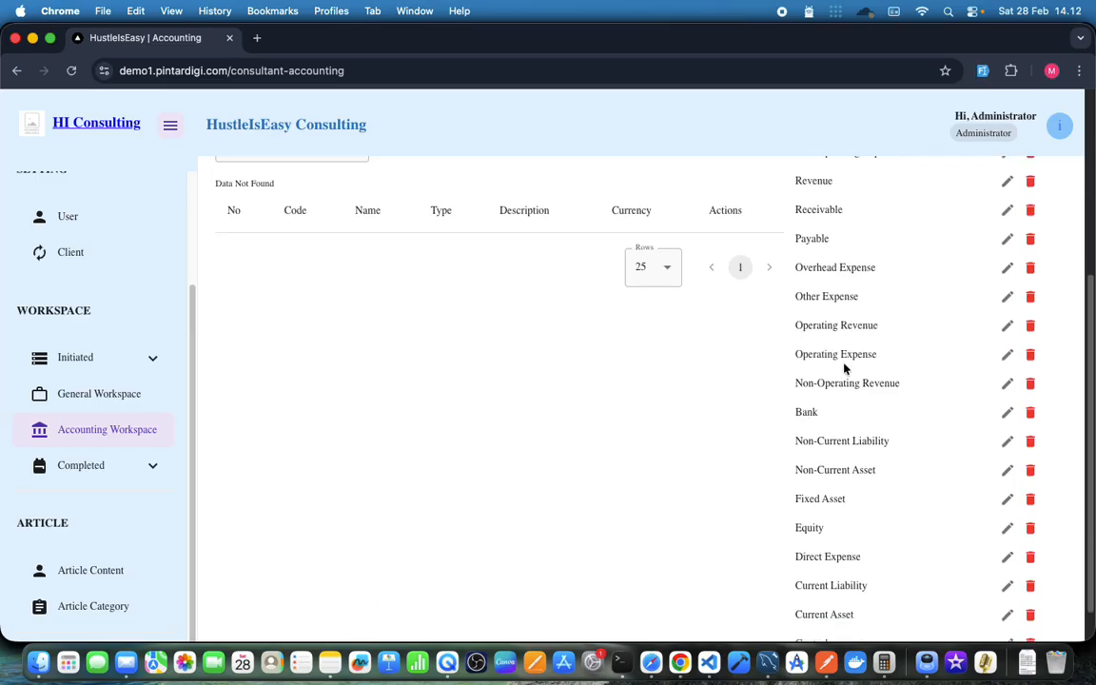
pyautogui.scroll(5, 845, 369)
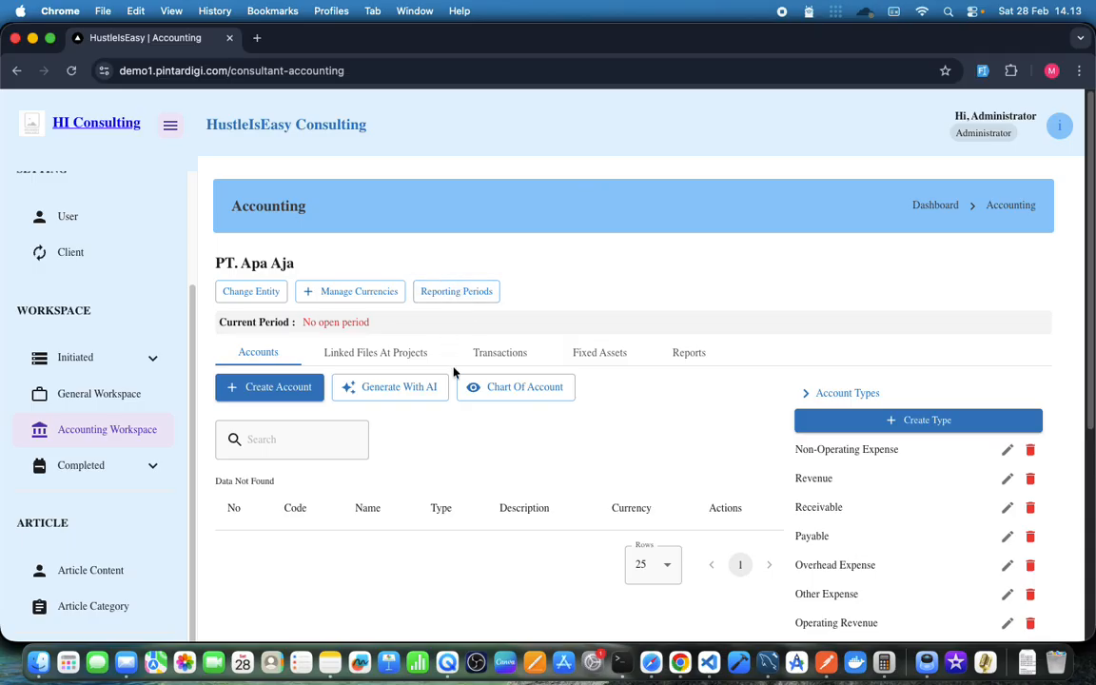
# Create an account named Cash On Hand with code 1111111, account type Bank and currency Rp (Rupiah).
pyautogui.click(274, 386)
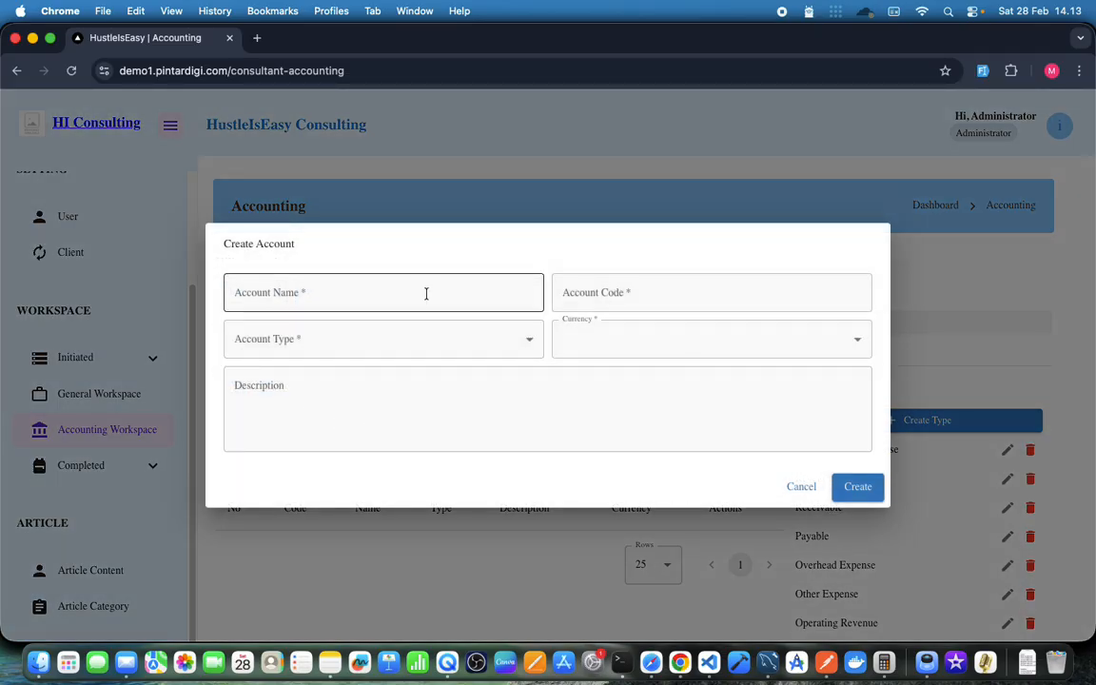
pyautogui.click(433, 288)
pyautogui.write('Cash')
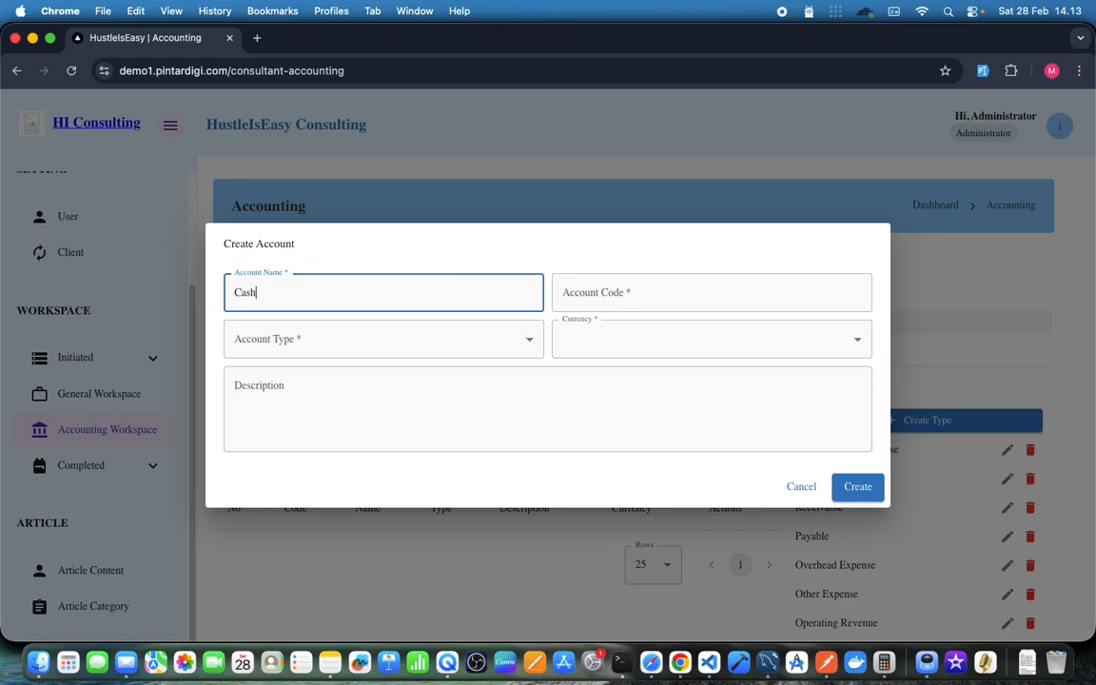
pyautogui.write(' On Hand')
pyautogui.click(670, 291)
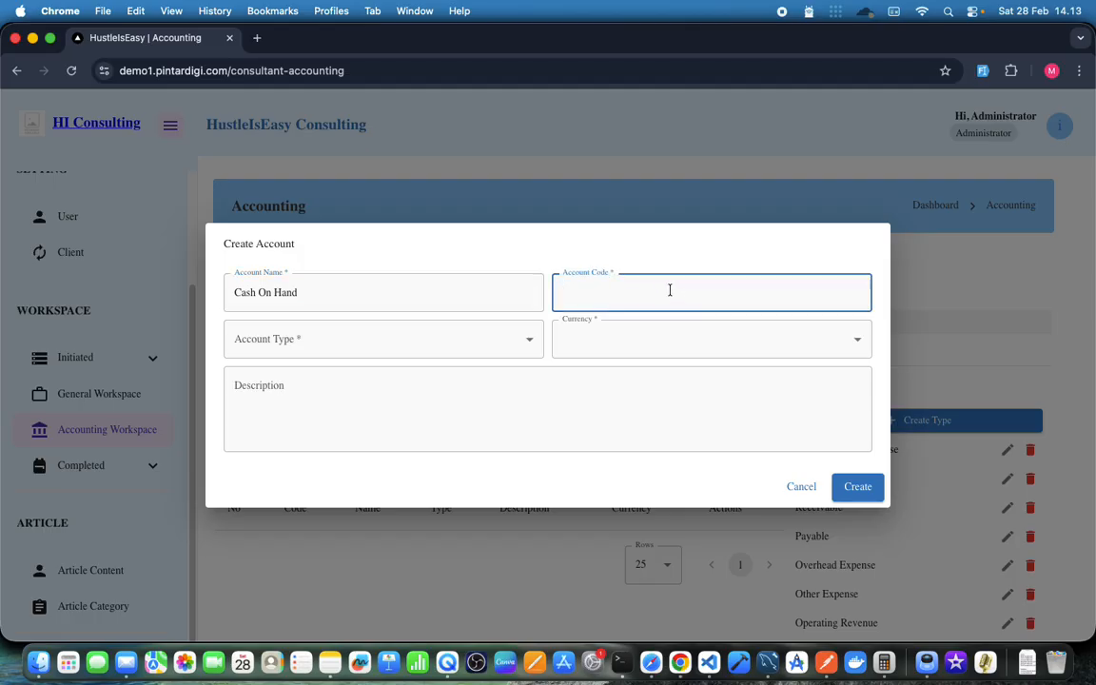
pyautogui.write('1111111')
pyautogui.click(485, 340)
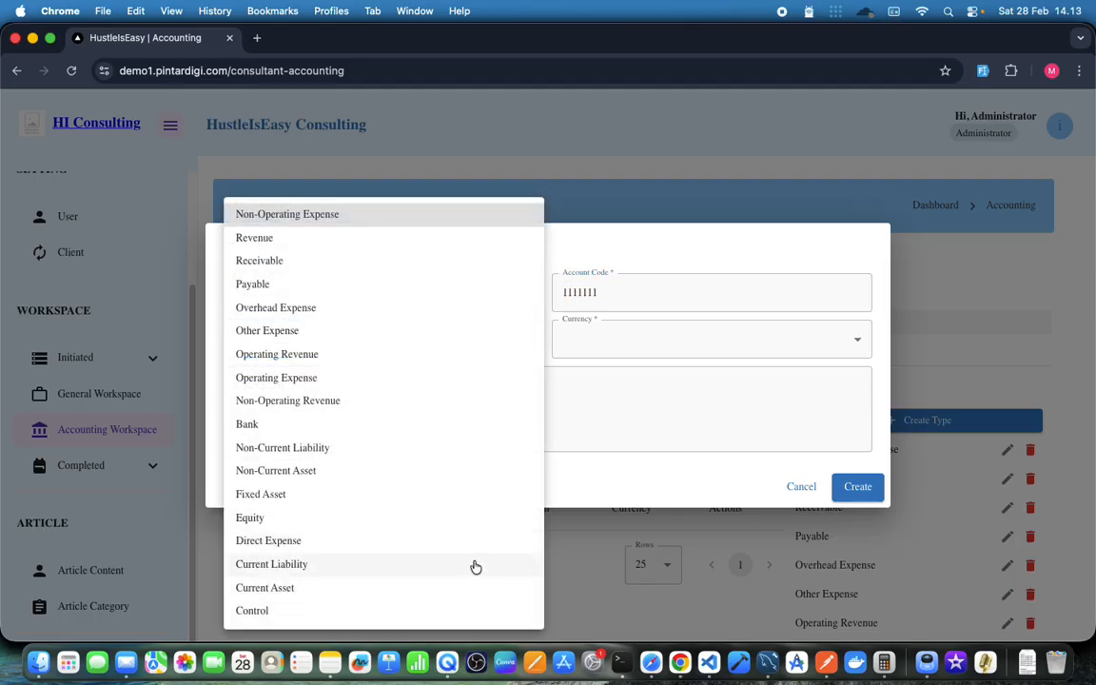
pyautogui.click(389, 430)
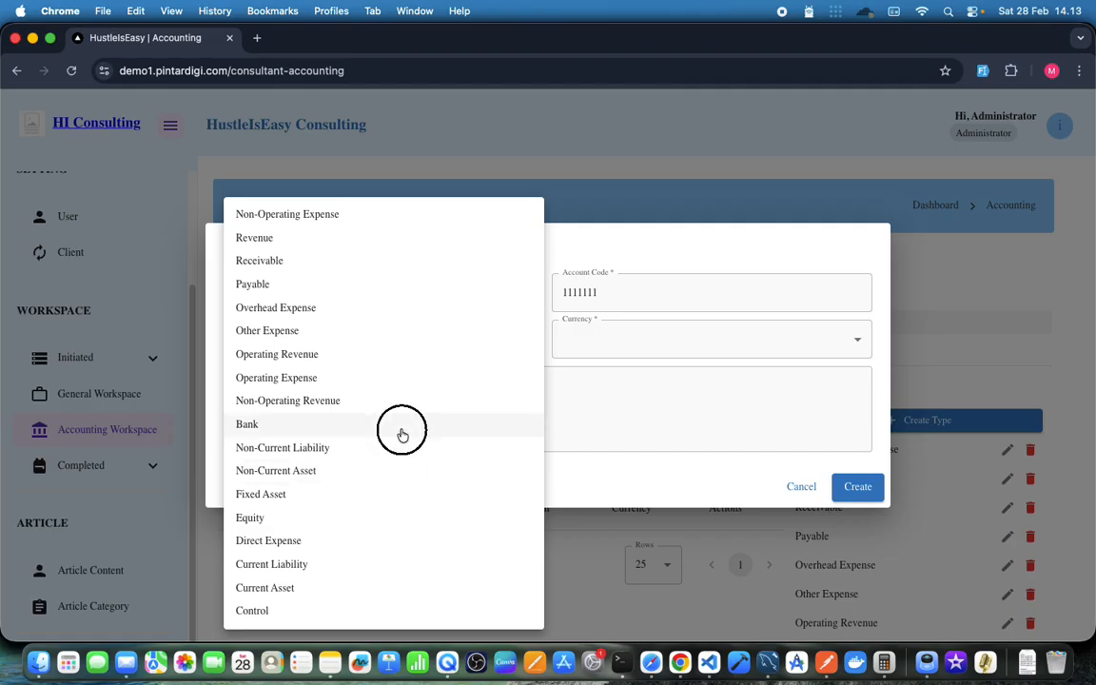
pyautogui.click(402, 433)
pyautogui.click(655, 340)
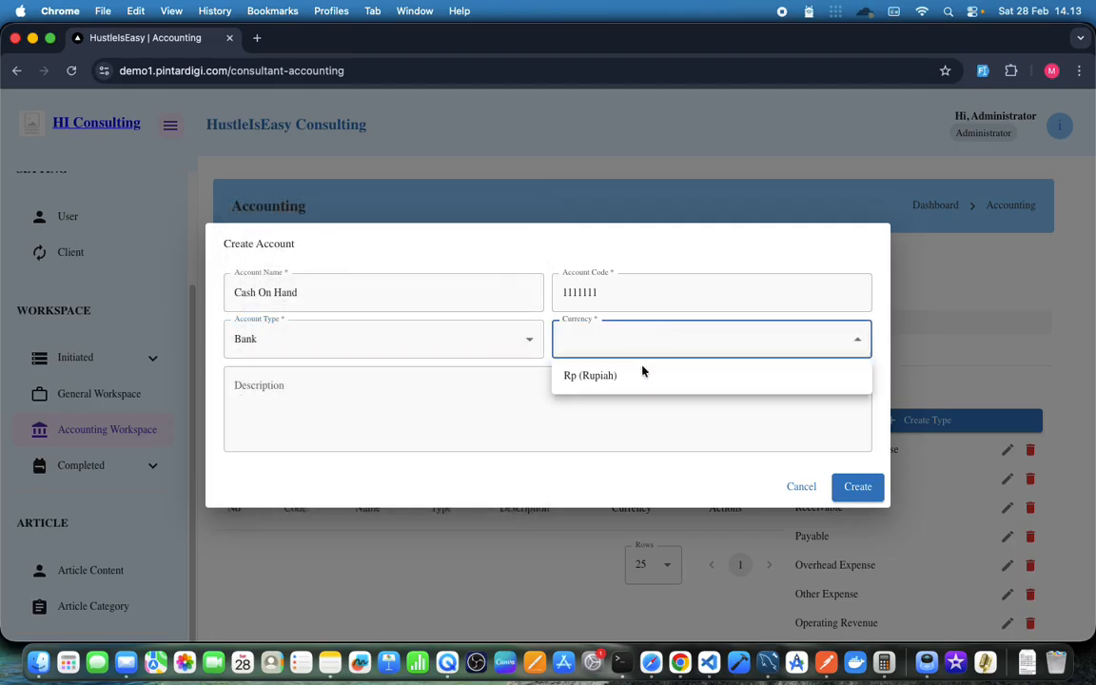
pyautogui.click(643, 375)
pyautogui.click(858, 486)
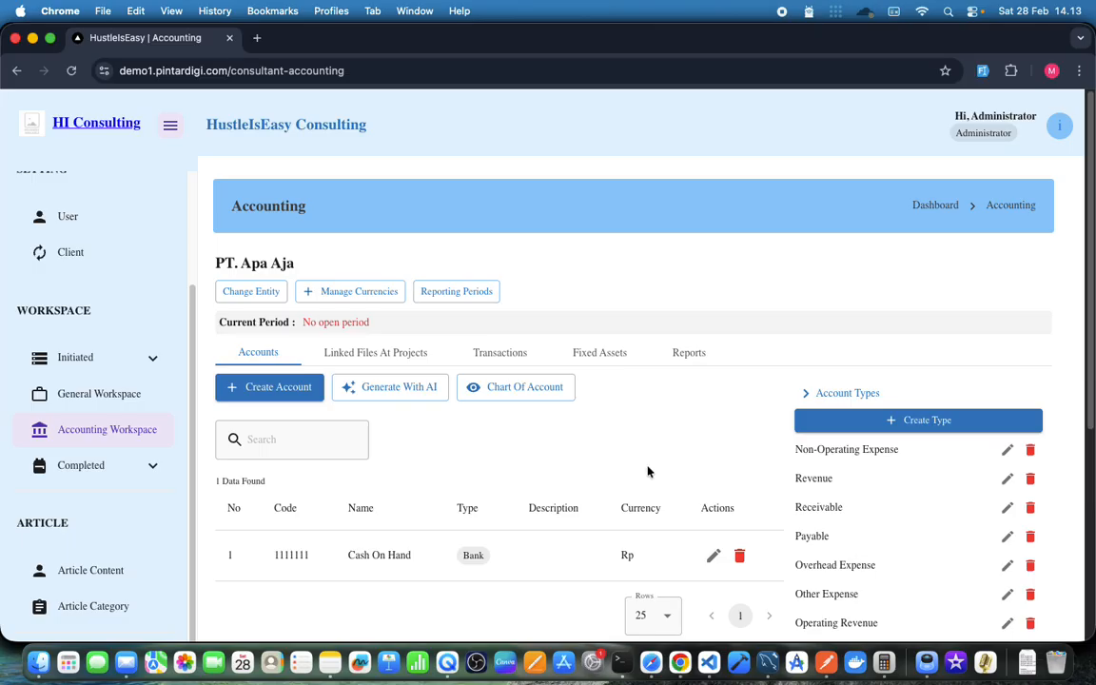
# Generate accounts with AI for business type Corporation, business field Services and language English.
pyautogui.click(389, 388)
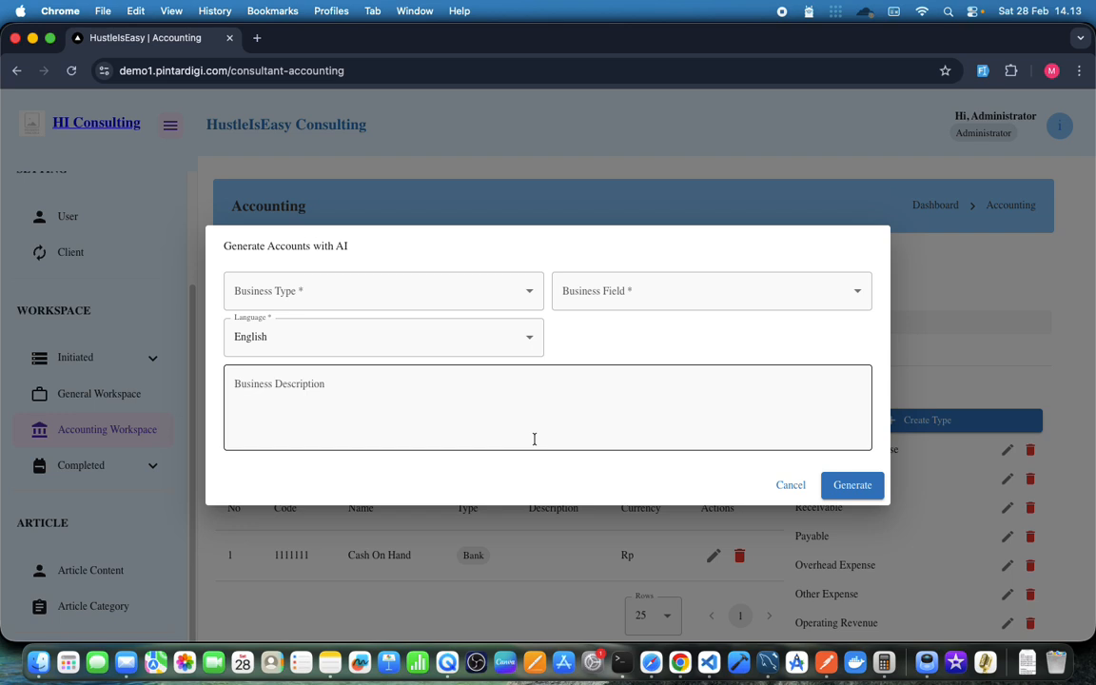
pyautogui.click(454, 291)
pyautogui.click(383, 398)
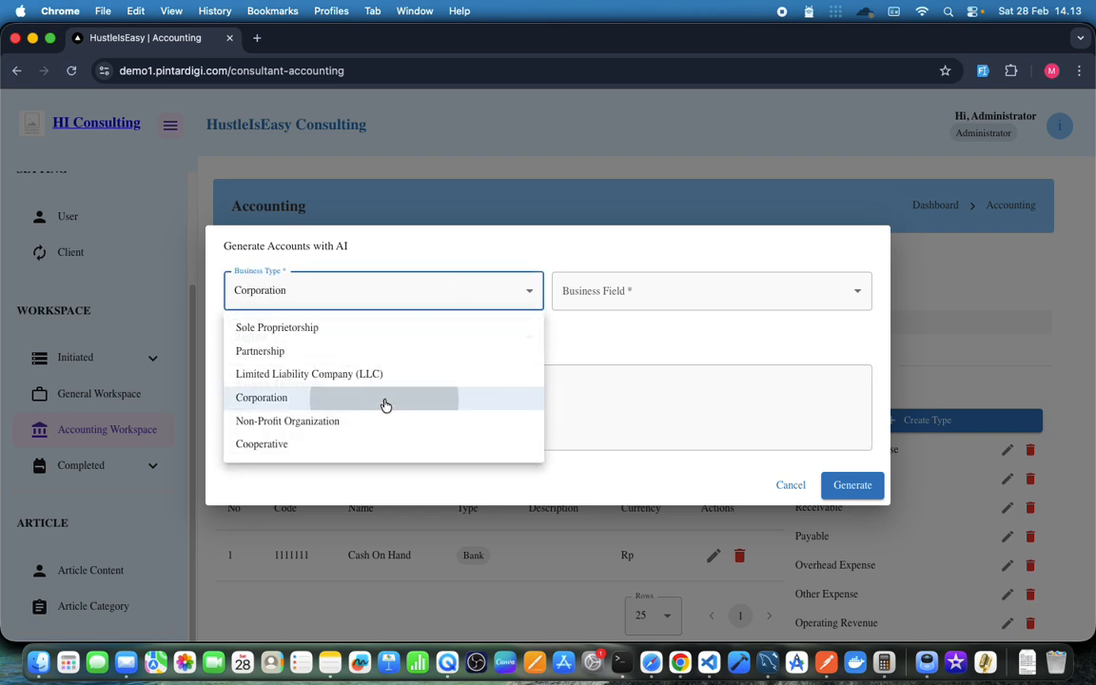
pyautogui.click(699, 292)
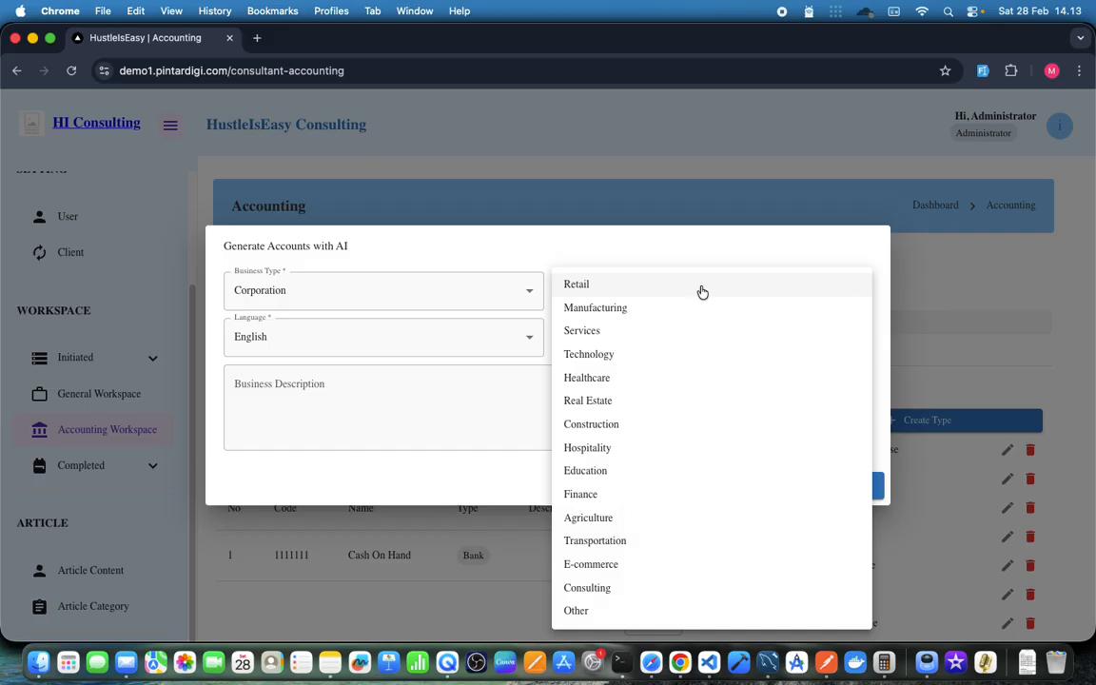
pyautogui.click(637, 329)
pyautogui.click(447, 338)
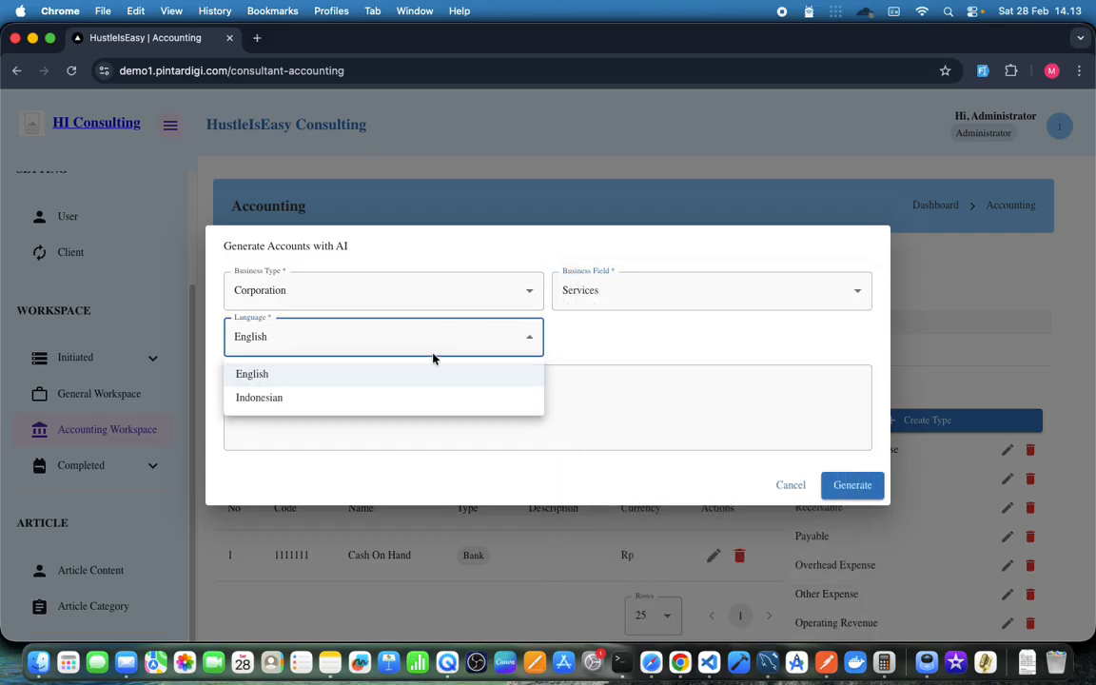
pyautogui.click(440, 376)
pyautogui.click(856, 484)
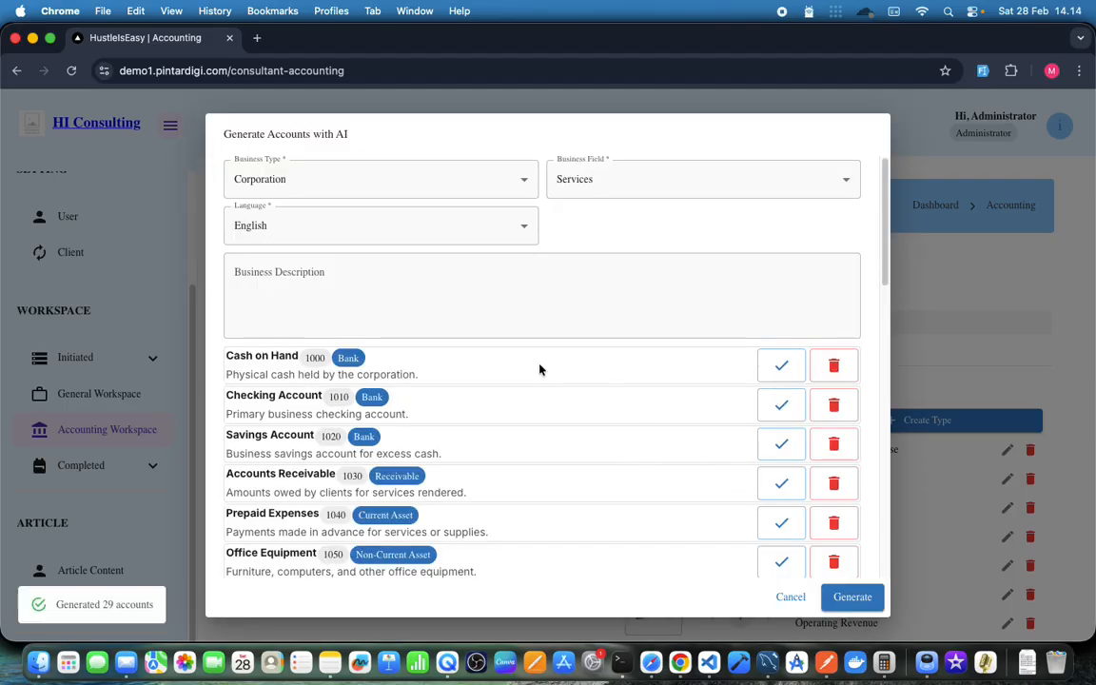
# Accept the AI-suggested Cash on Hand account with code 1000 and create it in Rp (Rupiah).
pyautogui.scroll(-3, 539, 370)
pyautogui.scroll(-4, 539, 369)
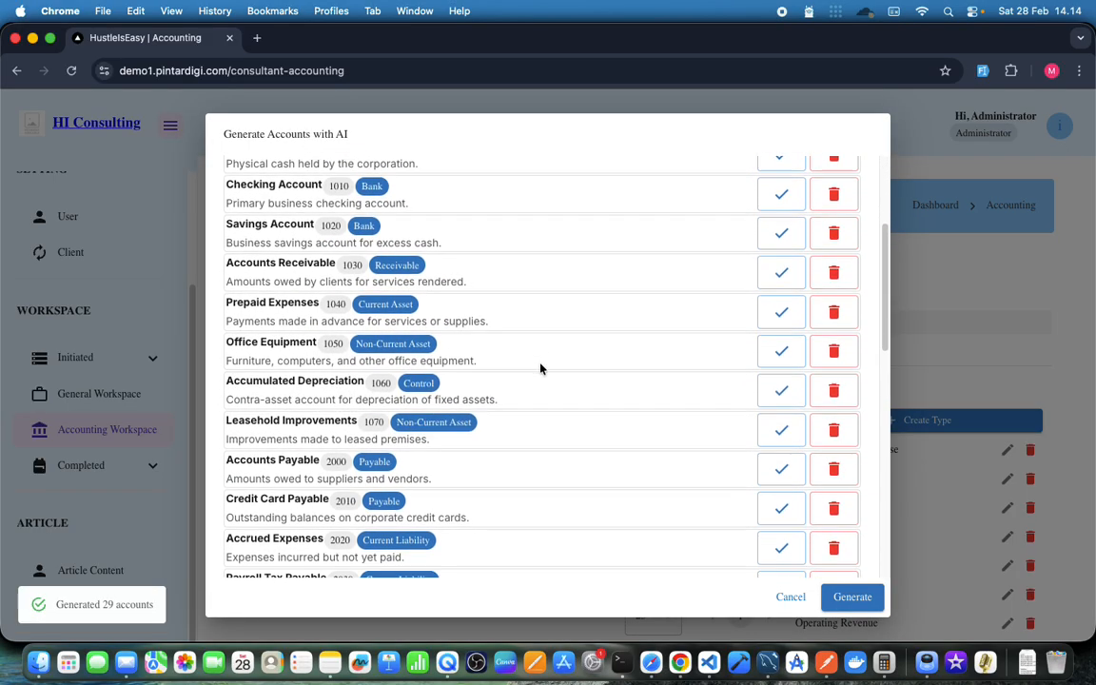
pyautogui.scroll(6, 540, 369)
pyautogui.scroll(1, 540, 369)
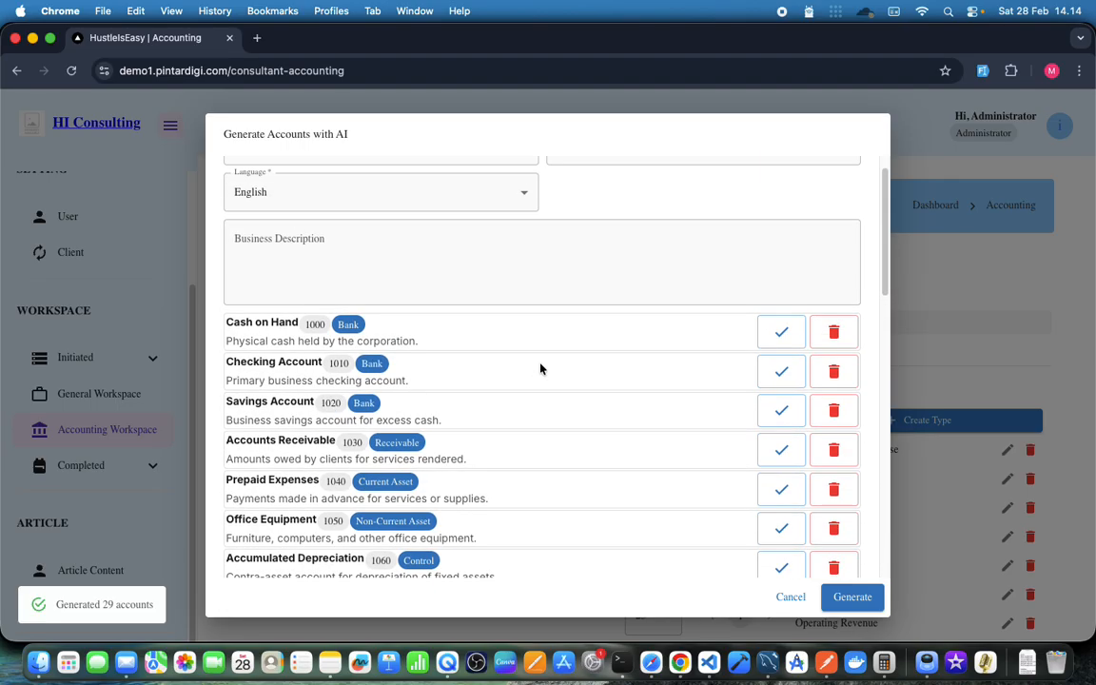
pyautogui.scroll(-2, 539, 369)
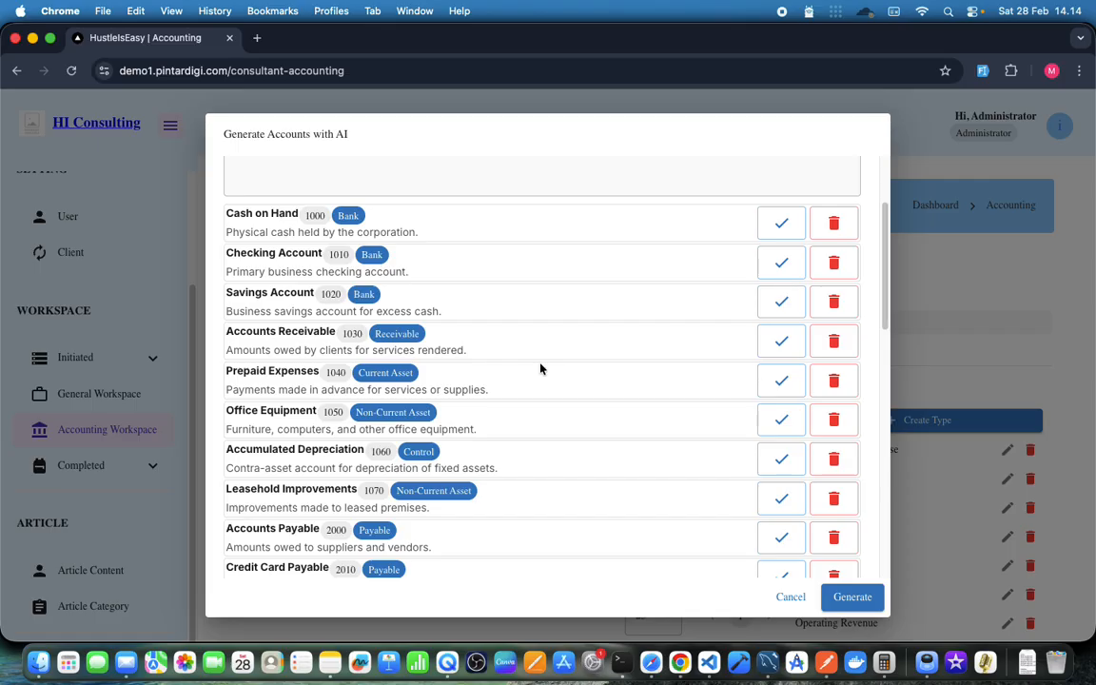
pyautogui.scroll(2, 544, 374)
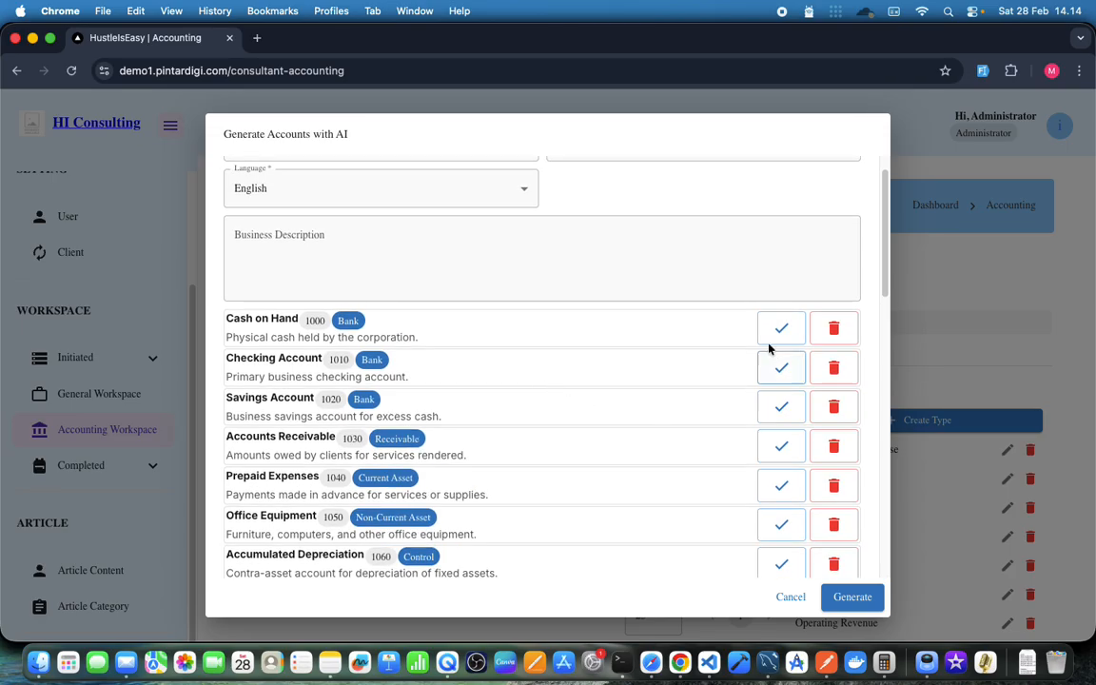
pyautogui.click(779, 326)
pyautogui.click(704, 339)
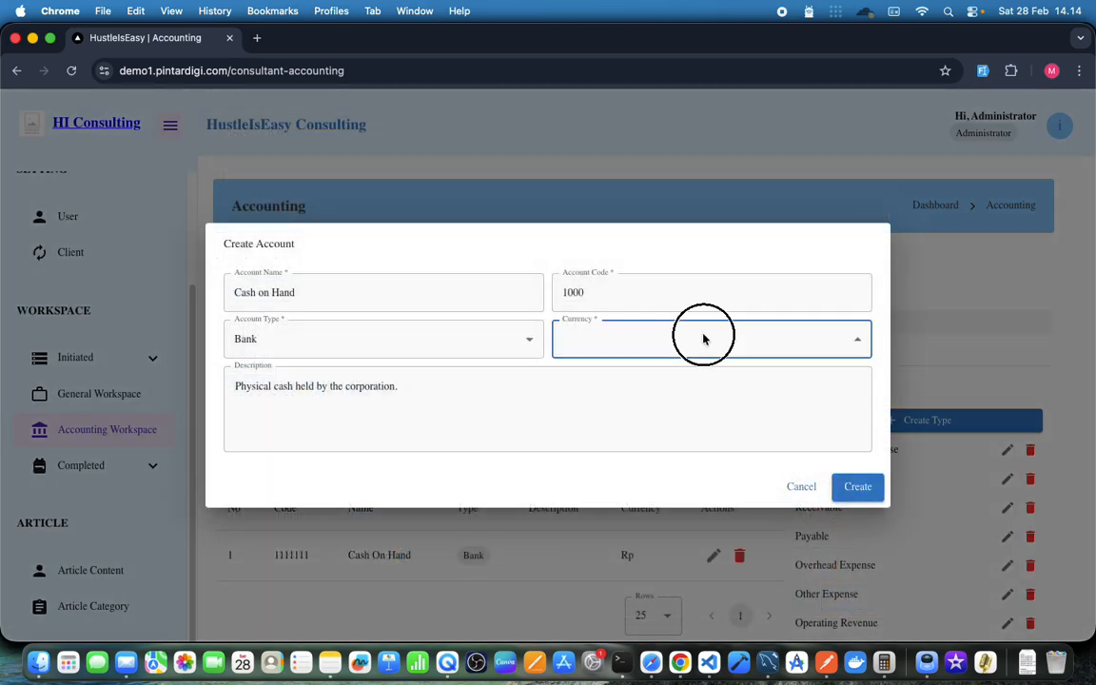
pyautogui.click(697, 381)
pyautogui.click(861, 486)
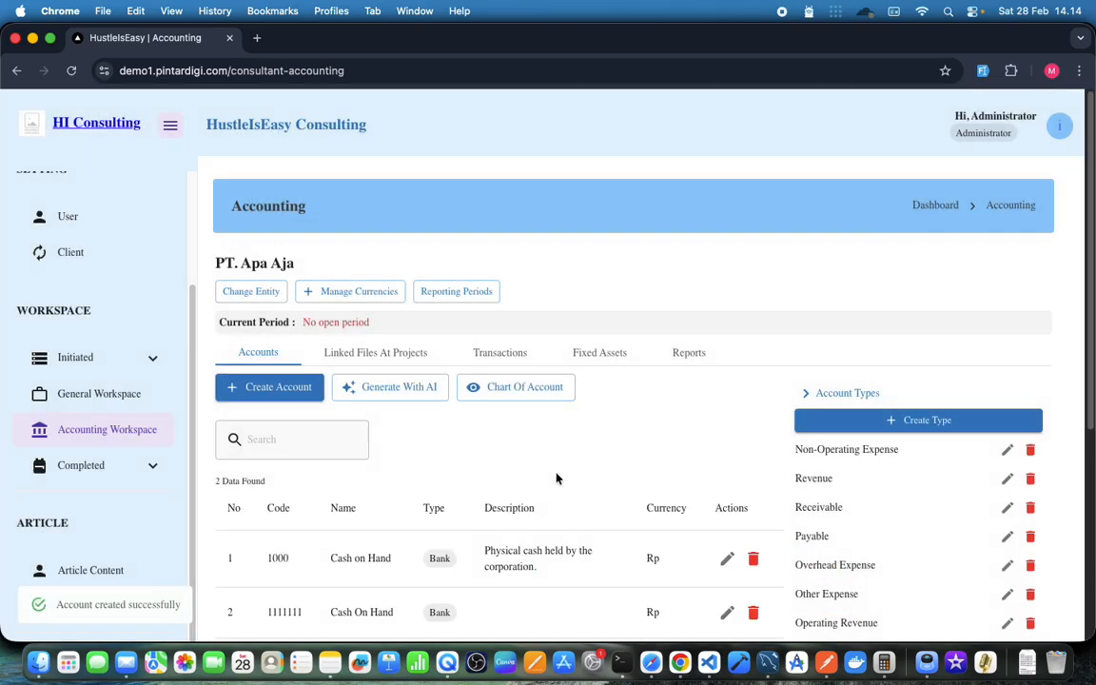
# Delete the Cash On Hand account with code 1111111 from the accounts list.
pyautogui.scroll(-3, 624, 458)
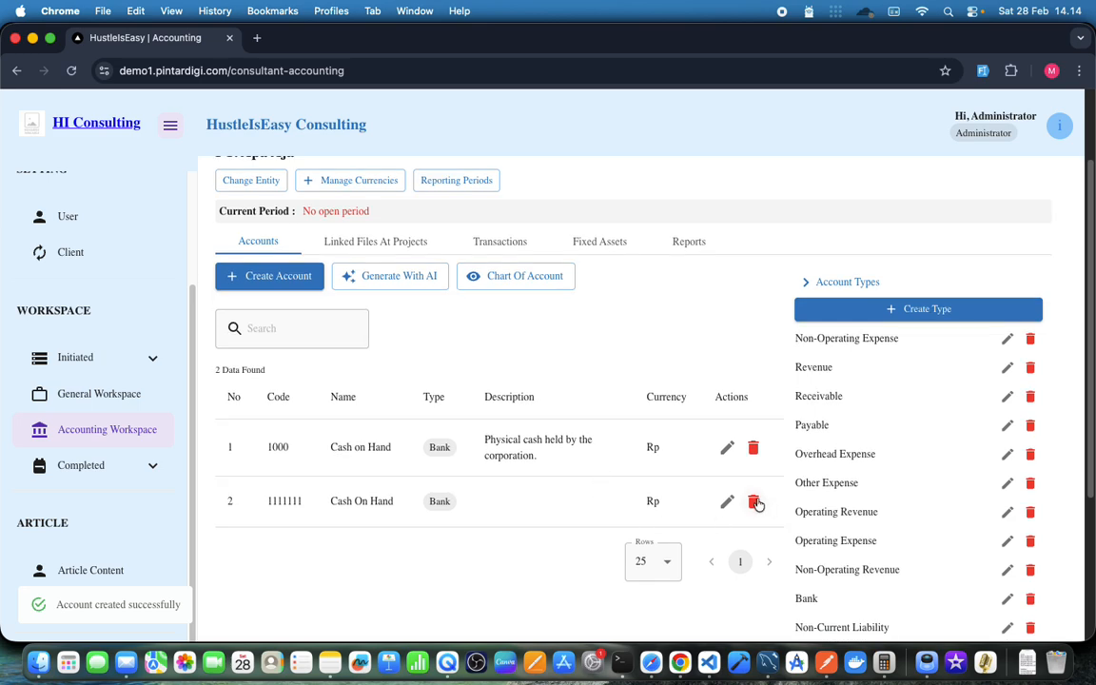
pyautogui.click(754, 501)
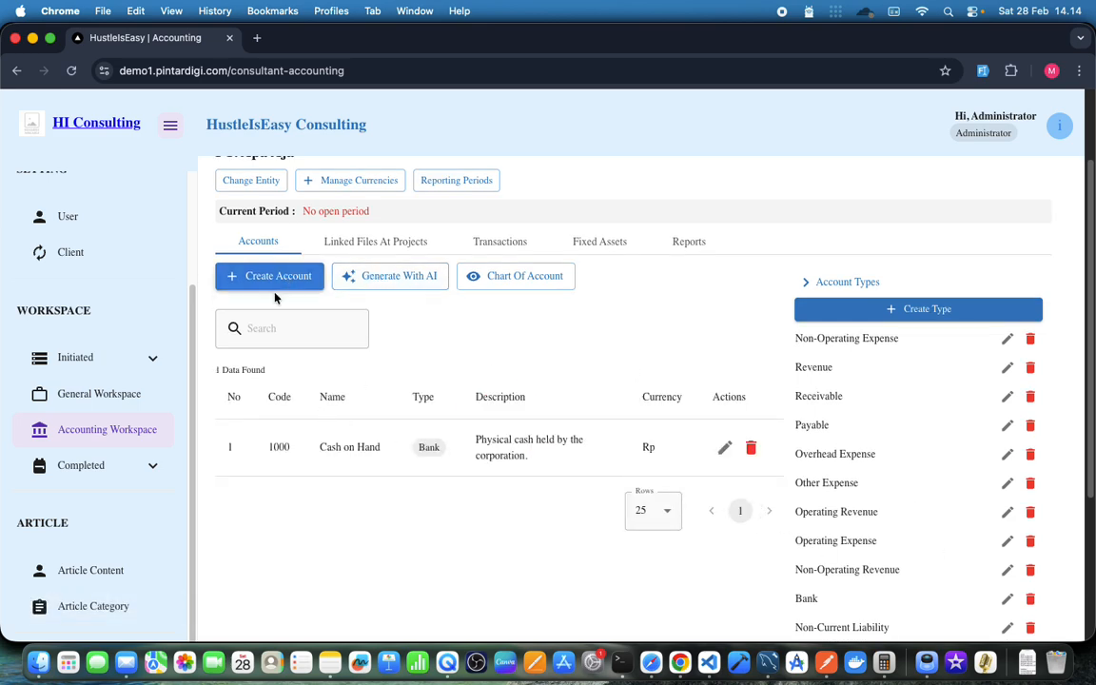
# Remove the AI-suggested Cash on Hand account, then accept the suggested Checking Account with code 1010 and create it in Rp (Rupiah).
pyautogui.click(416, 276)
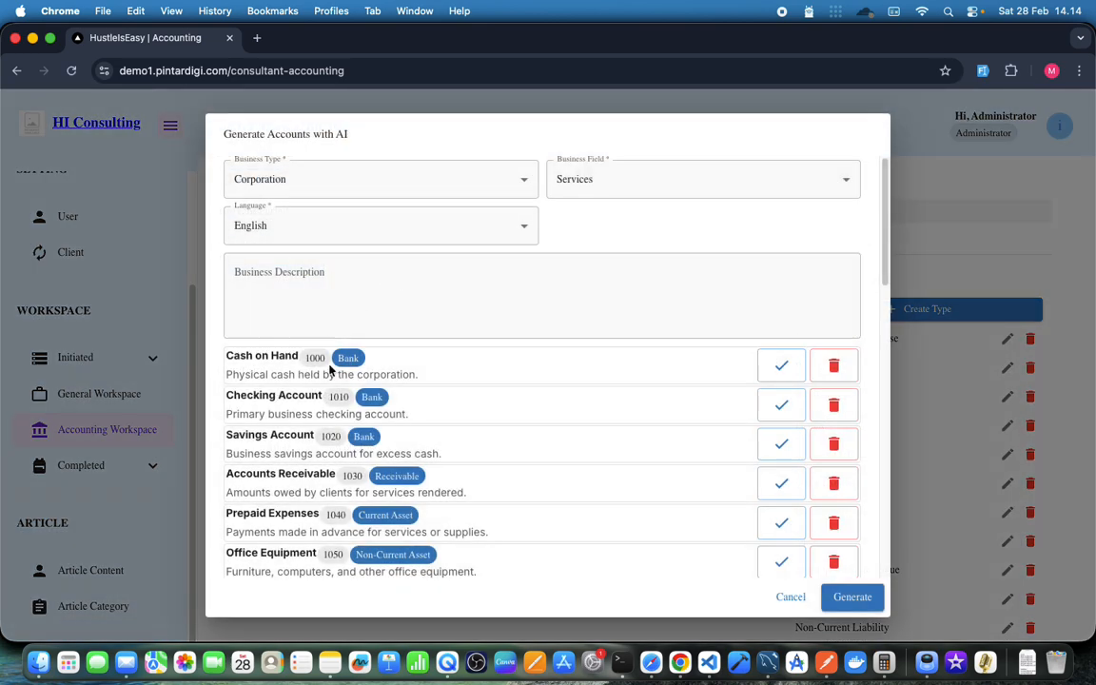
pyautogui.click(818, 369)
pyautogui.click(785, 364)
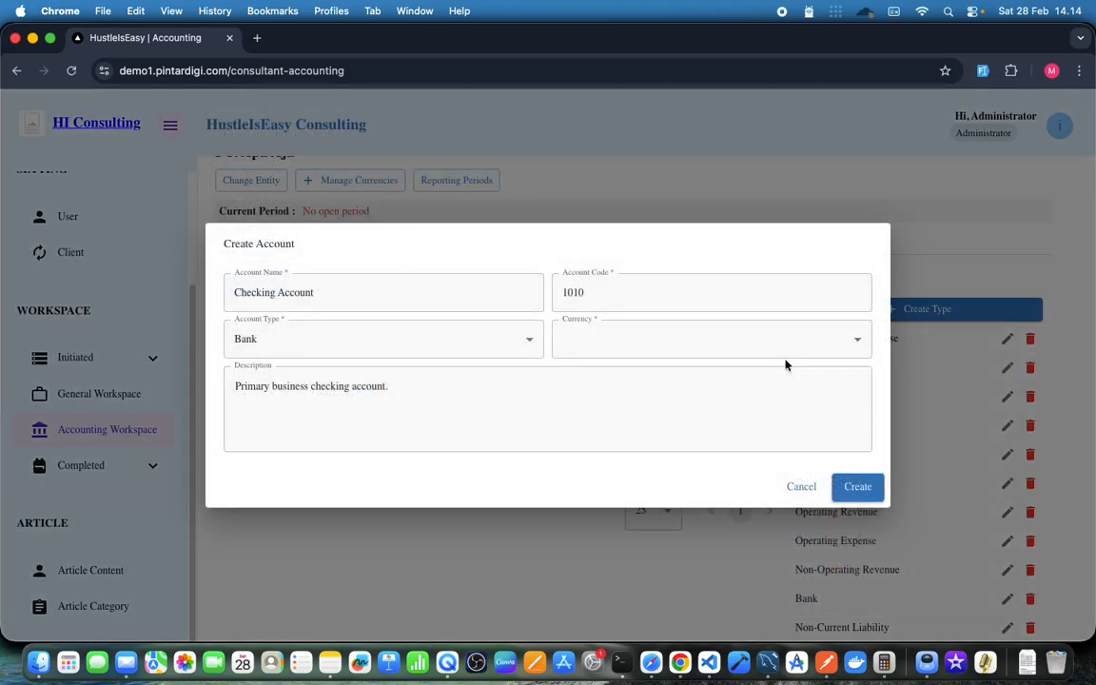
pyautogui.click(641, 335)
pyautogui.click(641, 379)
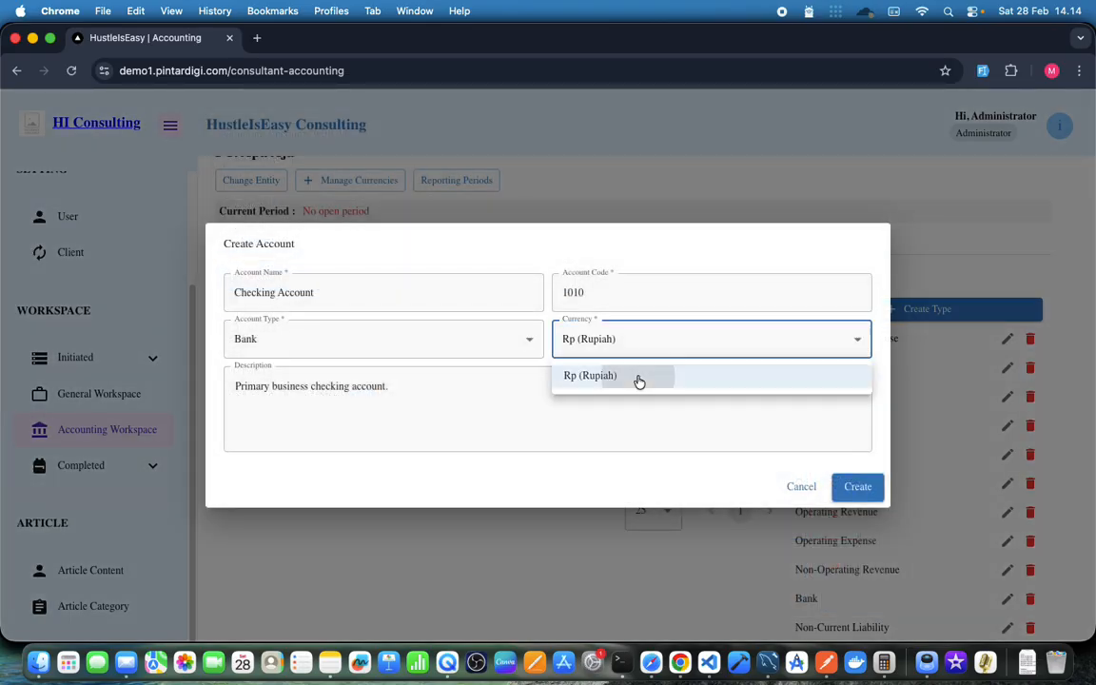
pyautogui.click(857, 487)
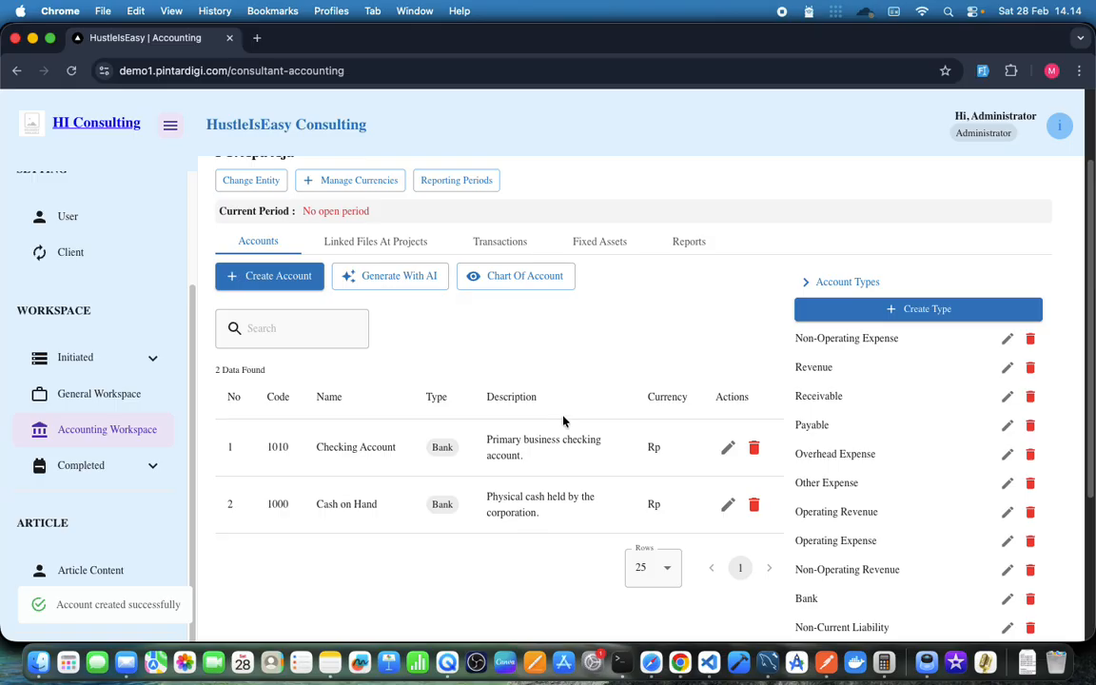
# Remove the Checking Account suggestion, then accept the suggested Savings Account with code 1020 and create it in Rp (Rupiah).
pyautogui.click(399, 277)
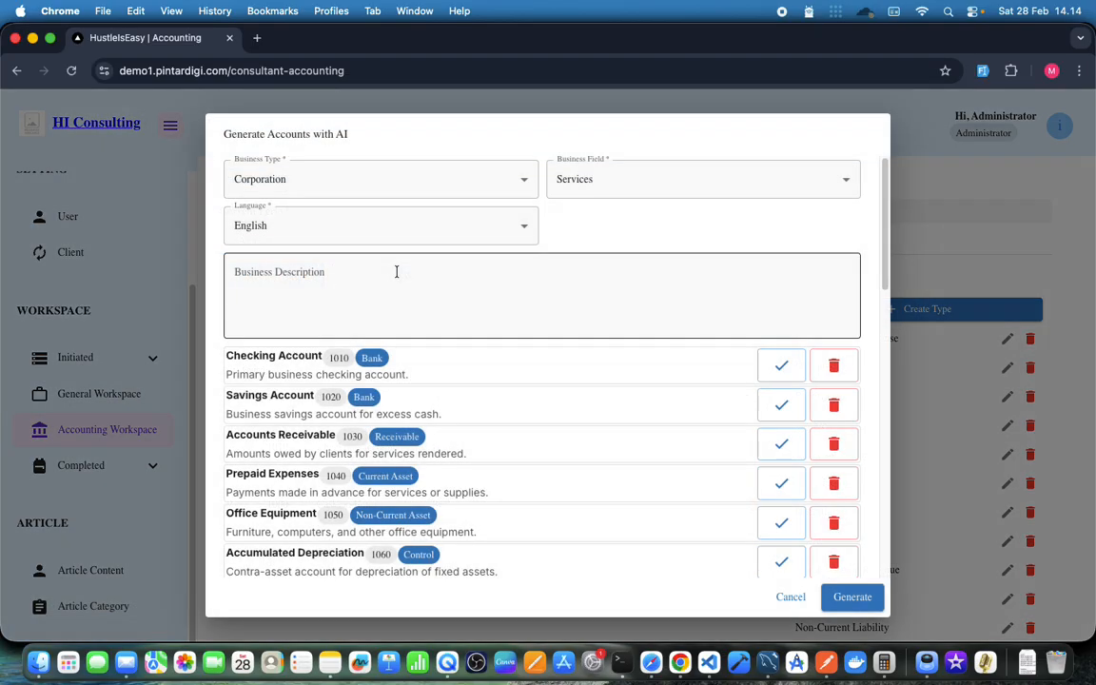
pyautogui.click(833, 367)
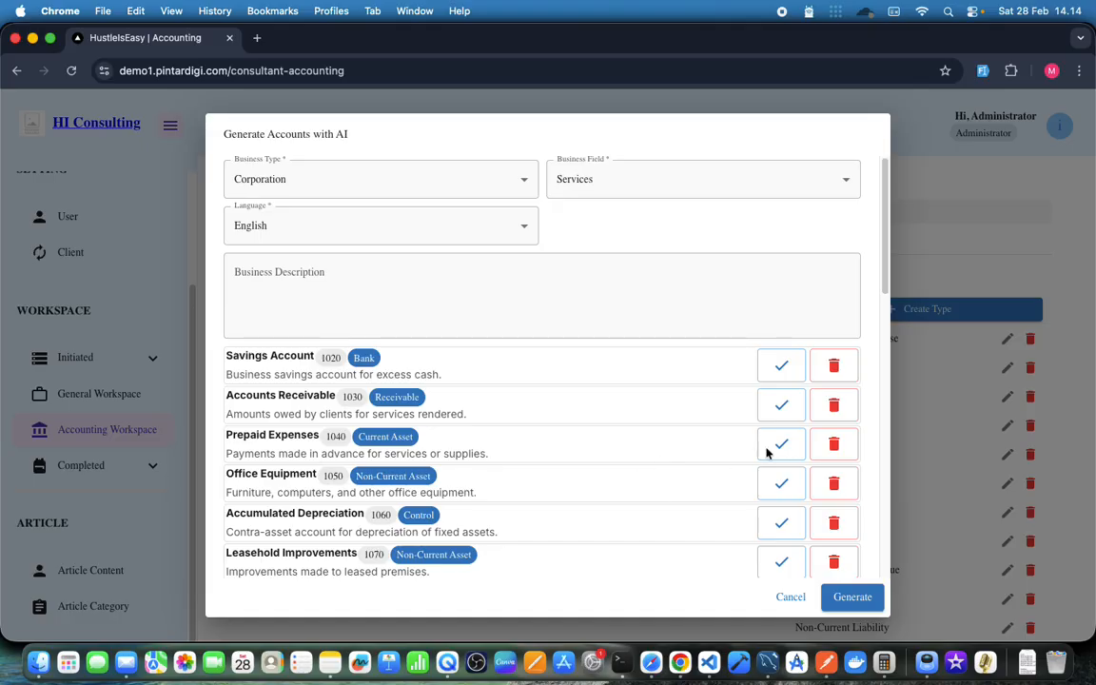
pyautogui.click(781, 365)
pyautogui.click(771, 336)
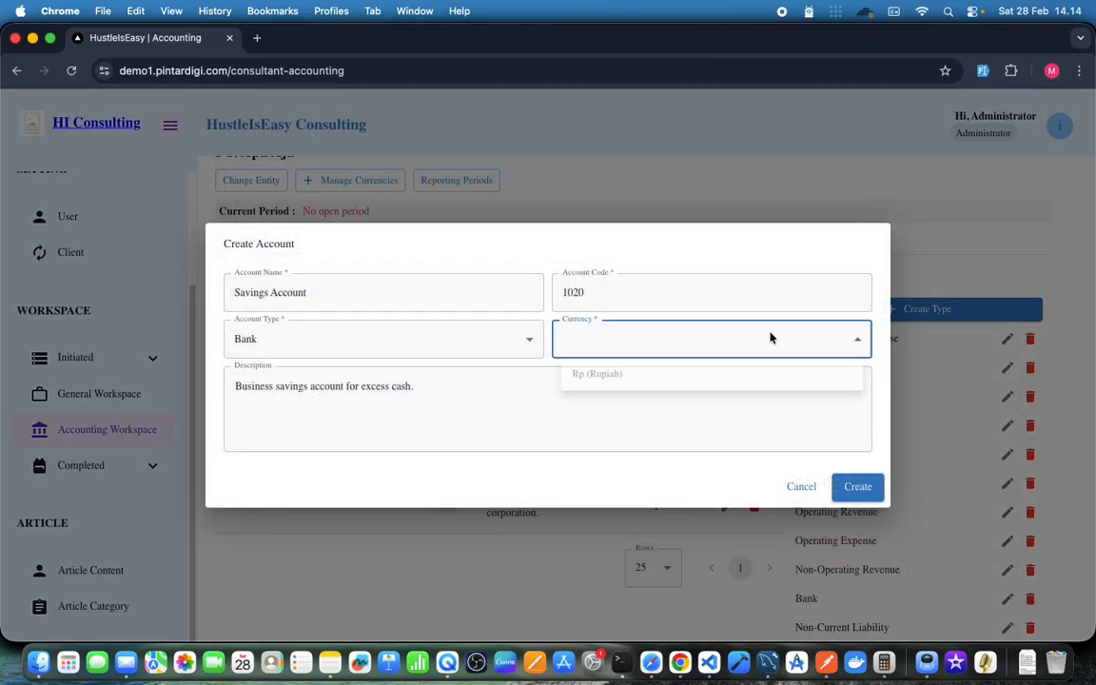
pyautogui.click(756, 381)
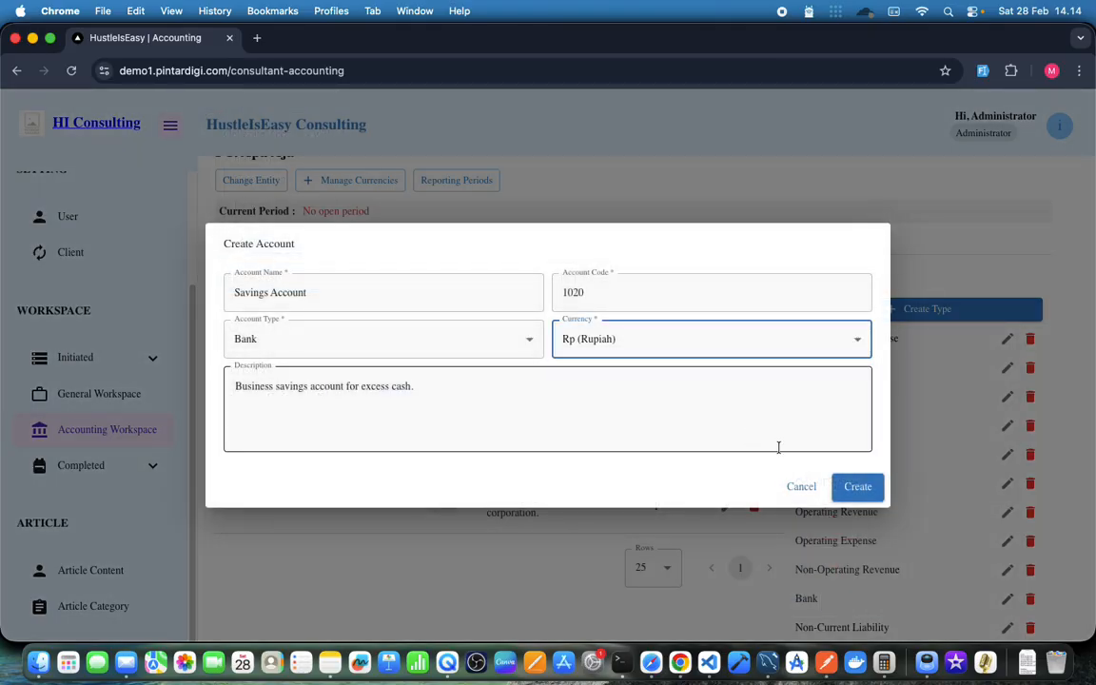
pyautogui.click(867, 491)
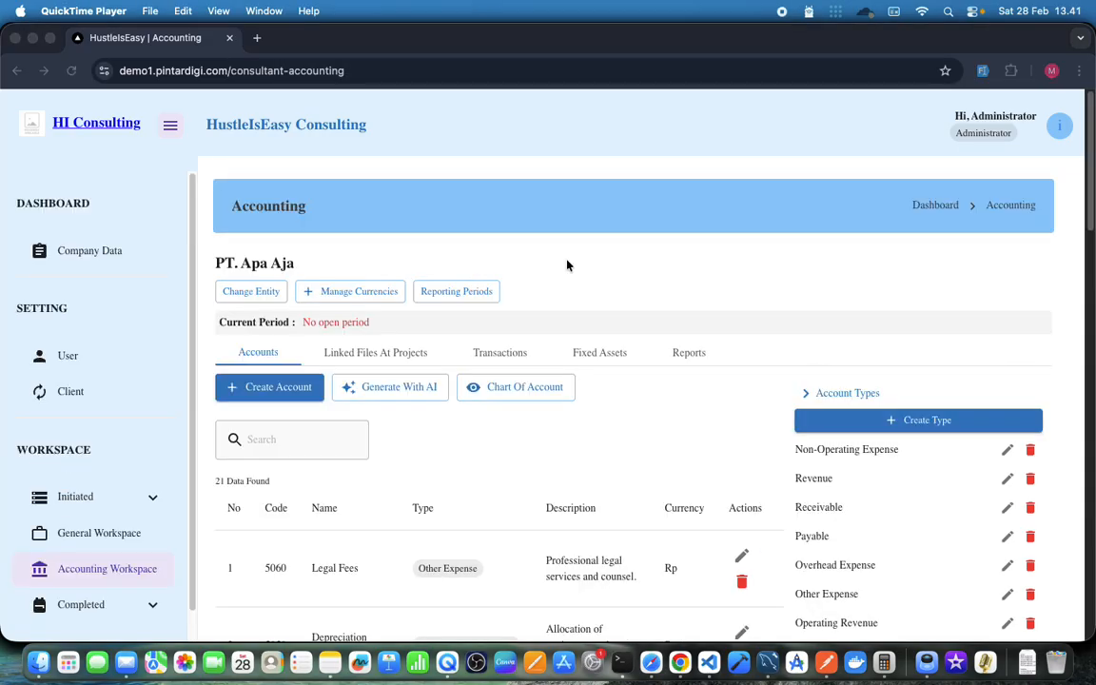
pyautogui.scroll(-12, 567, 265)
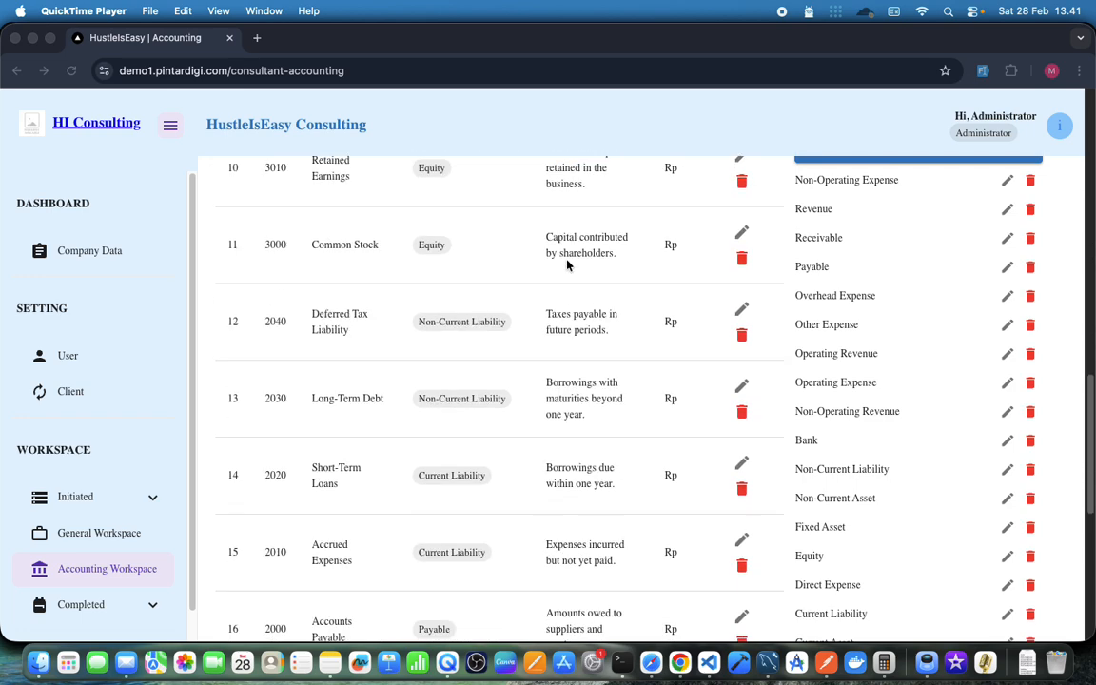
pyautogui.scroll(-5, 567, 266)
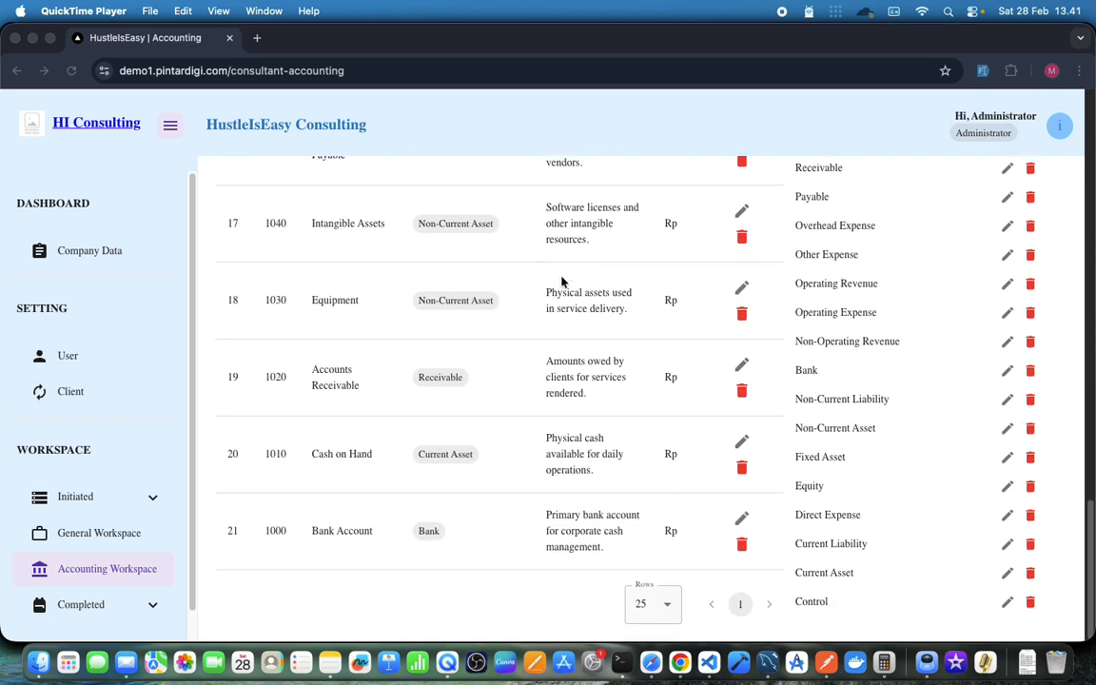
pyautogui.scroll(7, 558, 286)
pyautogui.scroll(10, 558, 287)
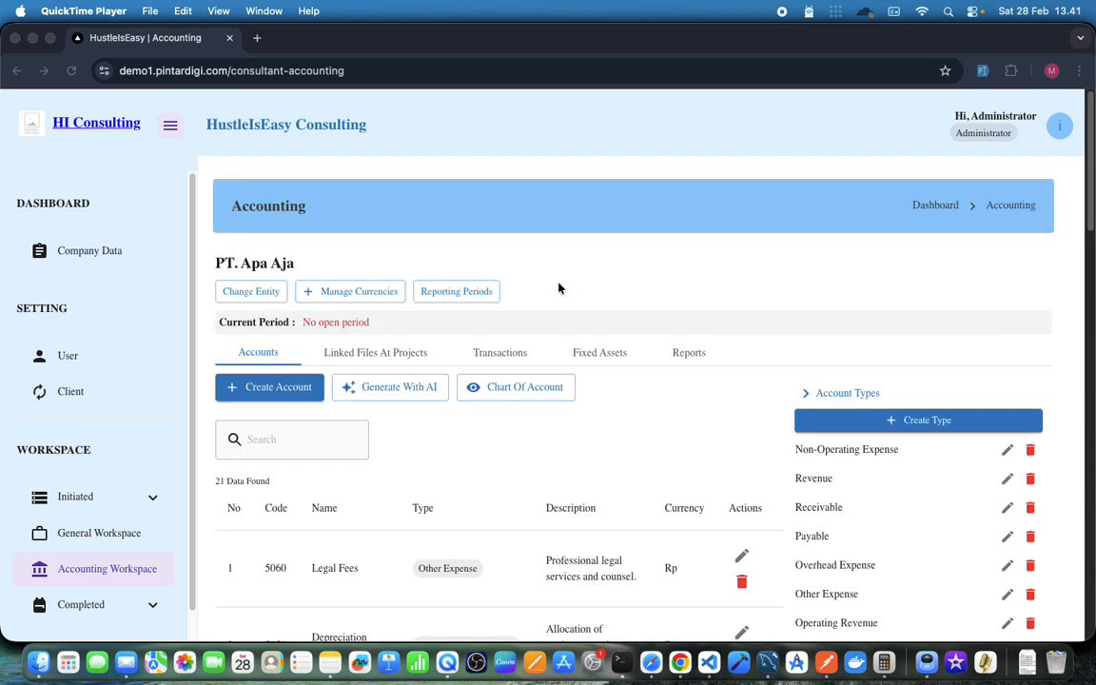
# Add a full-year reporting period for 2025 running from 01/01/2025 to 31/12/2025.
pyautogui.click(460, 295)
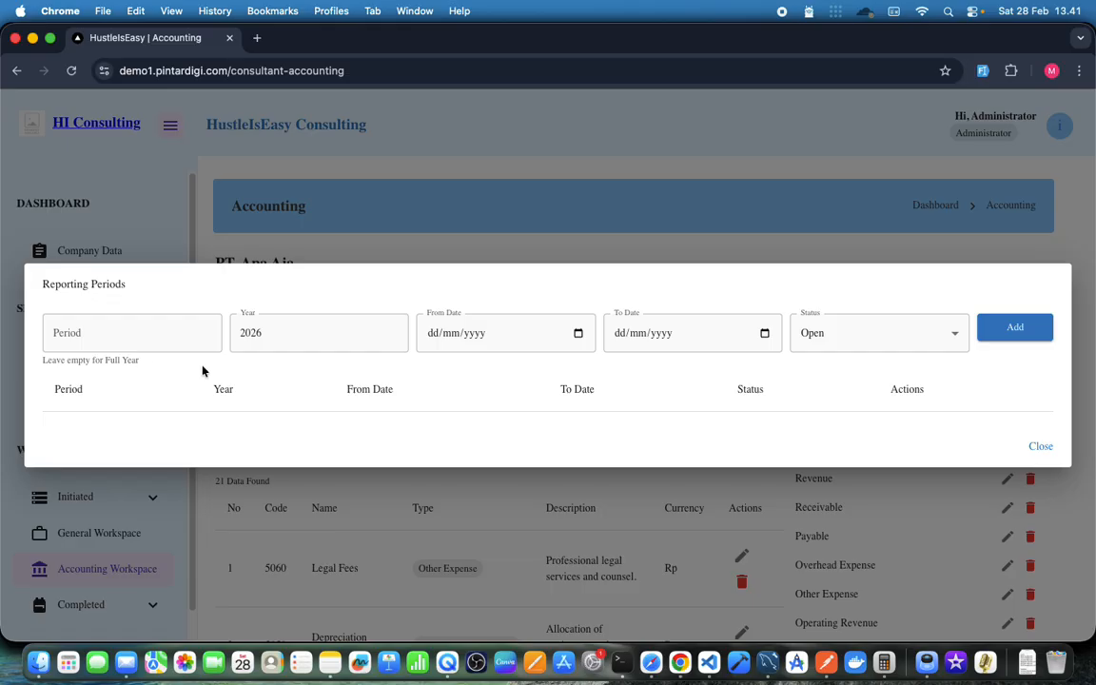
pyautogui.click(287, 329)
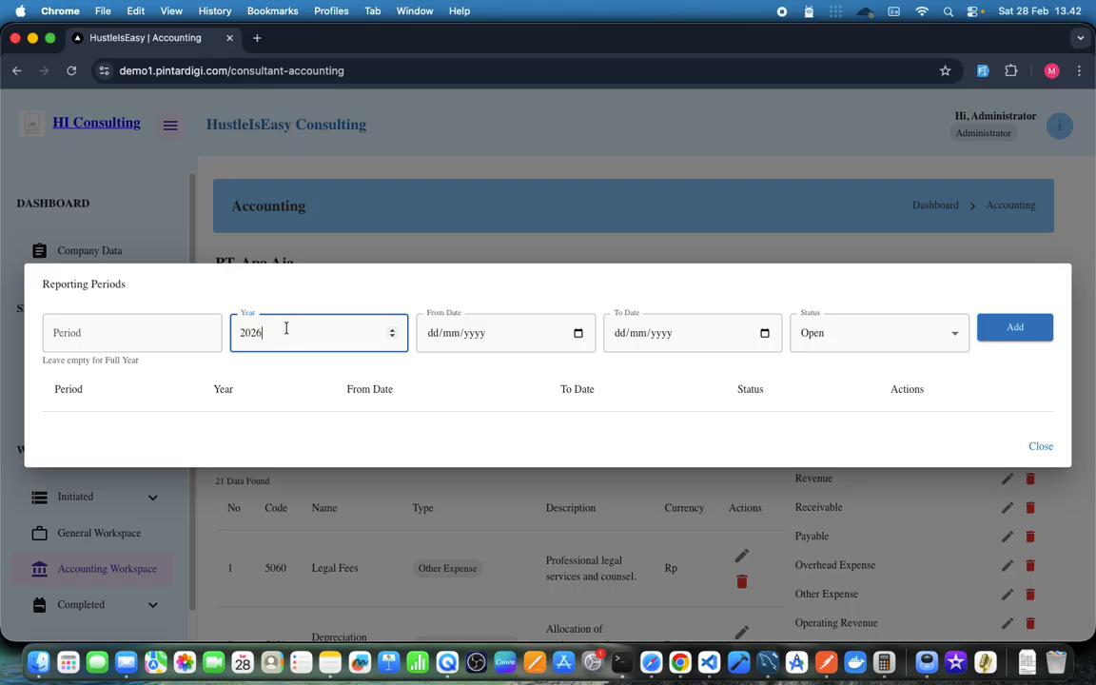
pyautogui.press('BackSpace')
pyautogui.write('5')
pyautogui.click(430, 333)
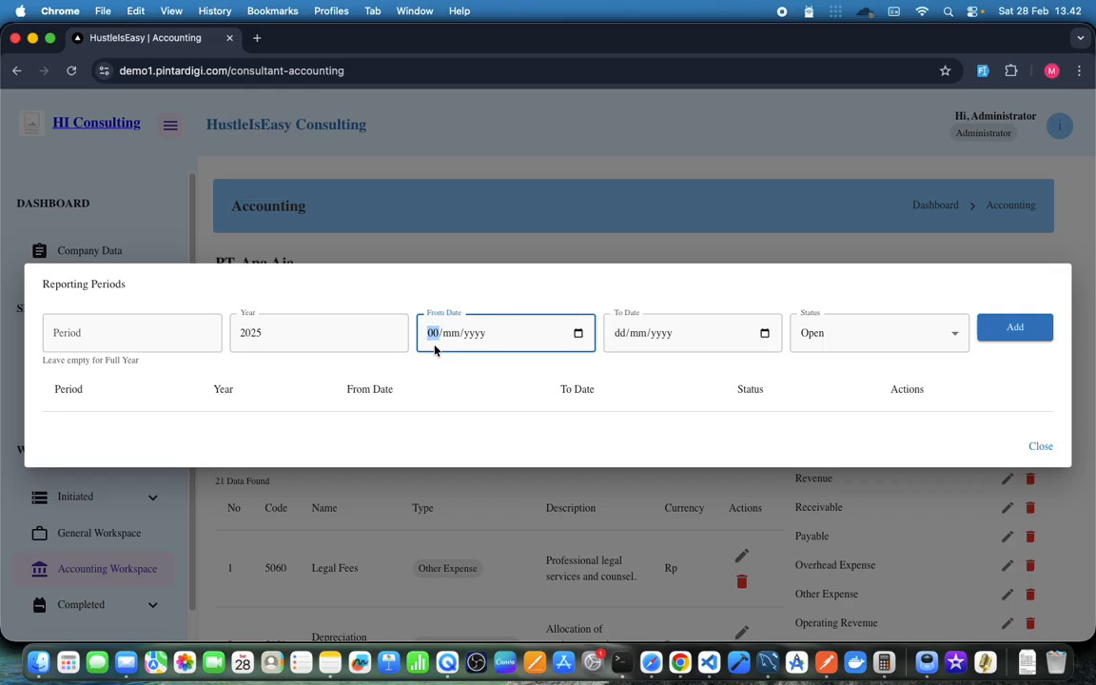
pyautogui.write('01/01/2025')
pyautogui.click(616, 335)
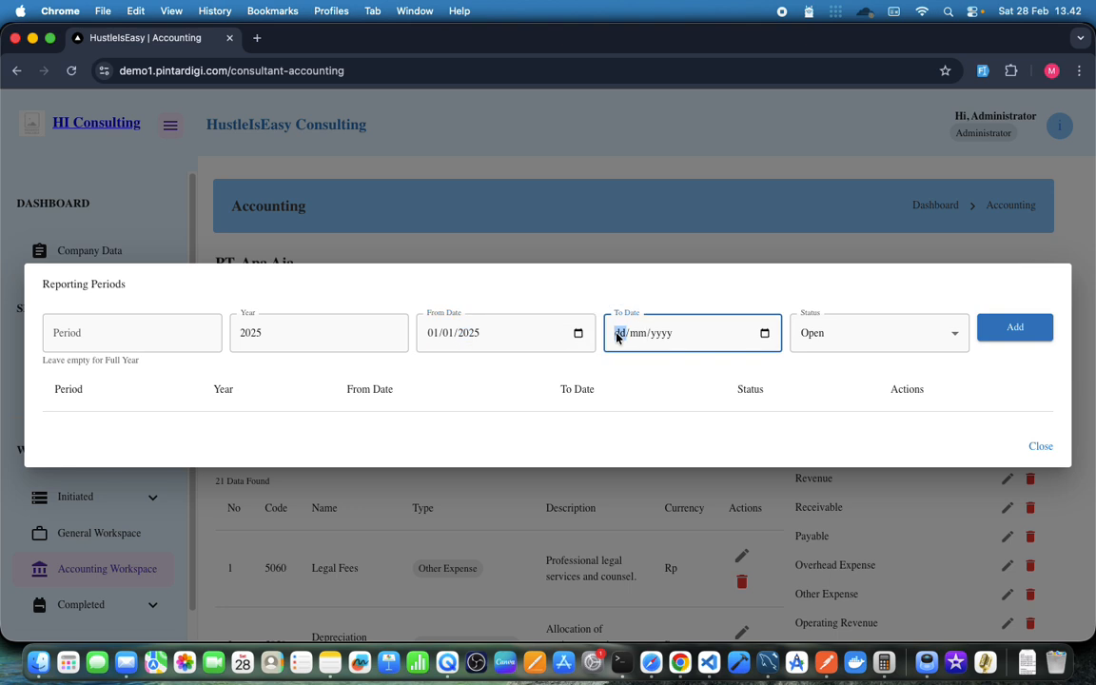
pyautogui.write('31122025')
pyautogui.click(1015, 331)
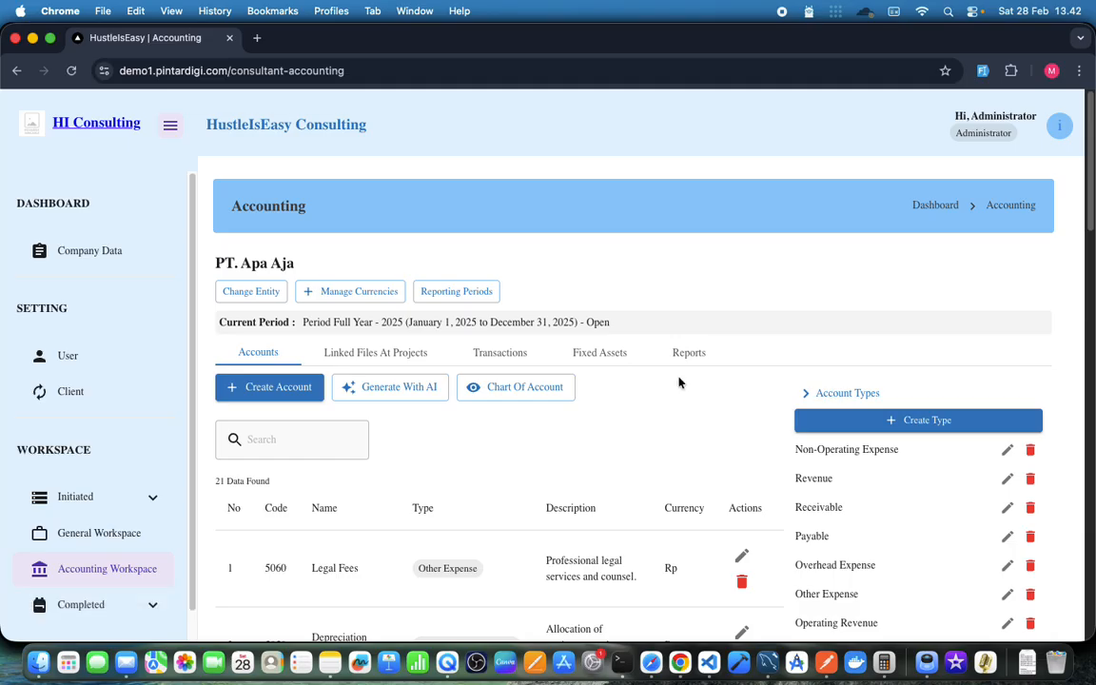
# Start linking projects to PT. Apa Aja and filter the available projects by the client Marketing Agency Ltd.
pyautogui.click(508, 356)
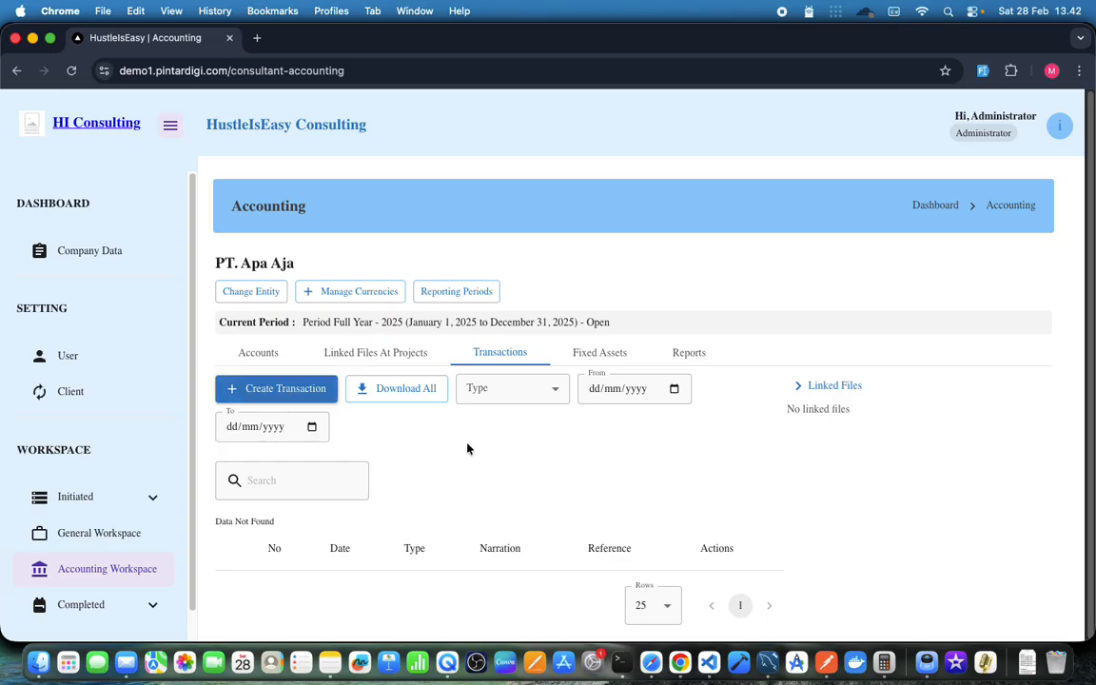
pyautogui.click(337, 354)
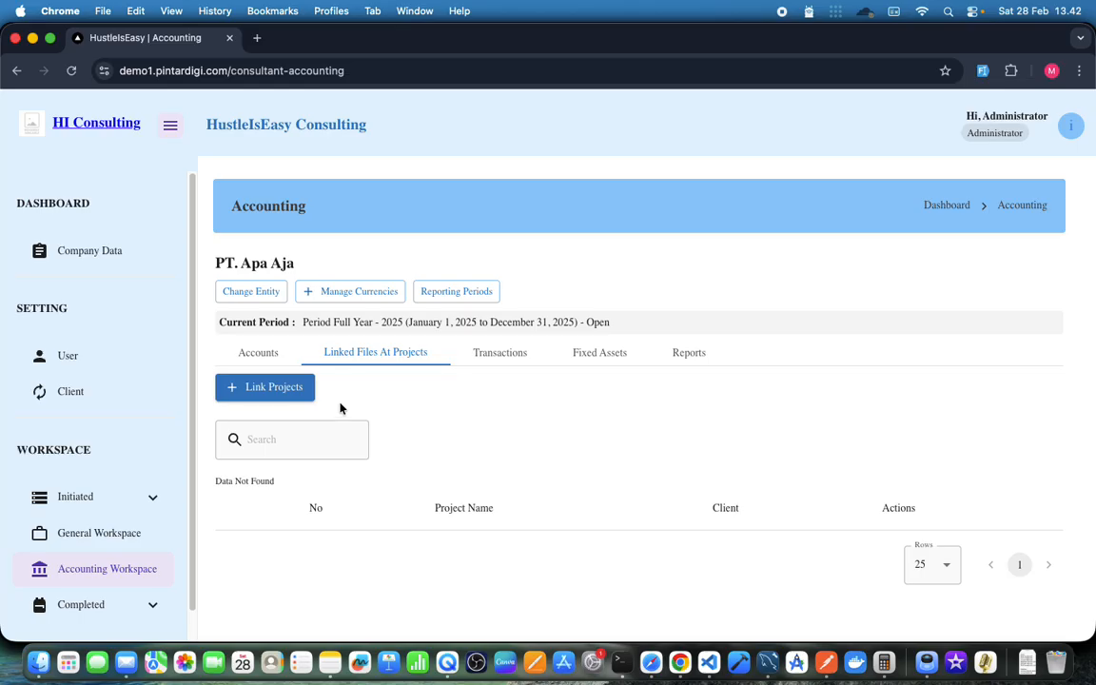
pyautogui.click(265, 388)
pyautogui.click(376, 333)
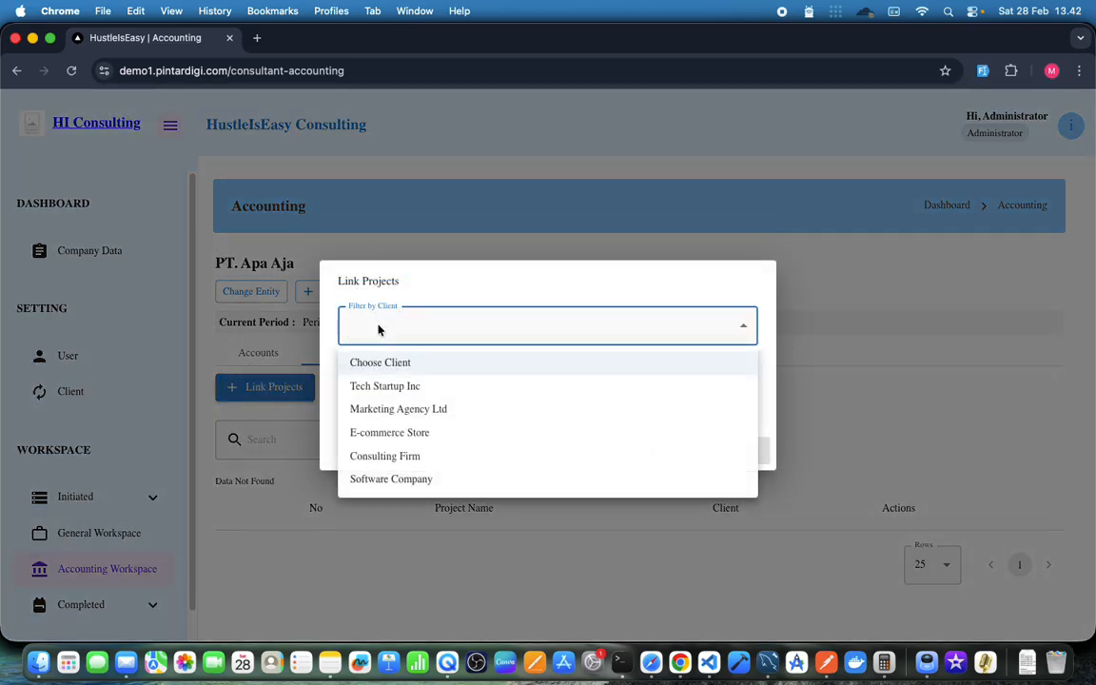
pyautogui.click(404, 411)
# Select all five Marketing Agency Ltd projects and link them to the entity.
pyautogui.click(400, 400)
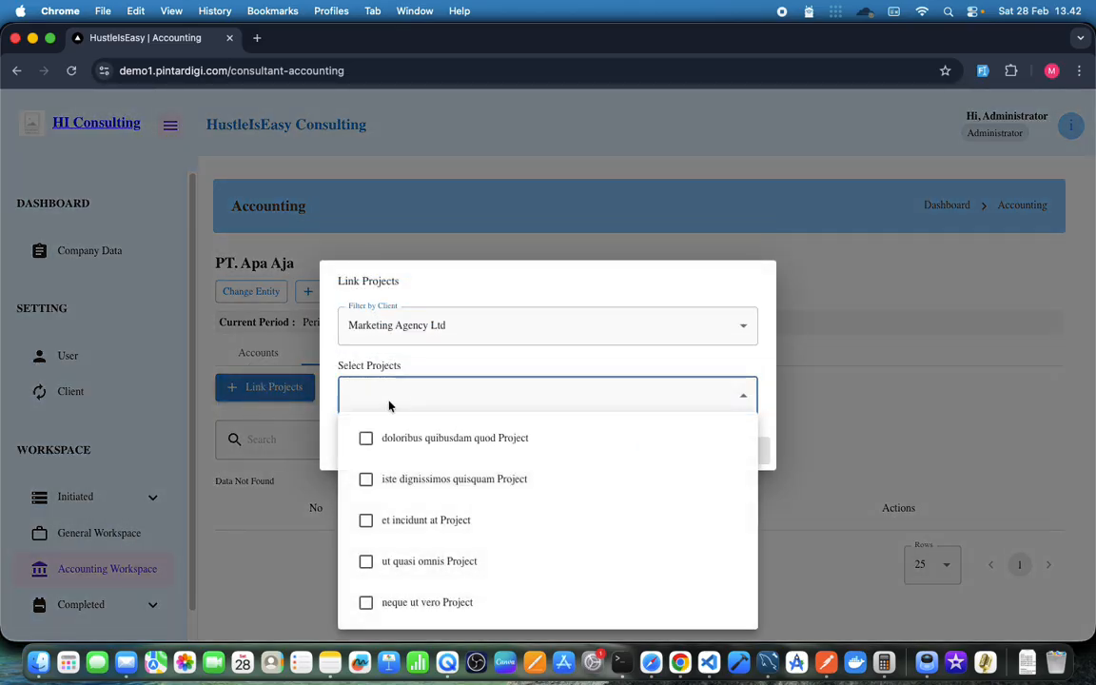
pyautogui.click(367, 439)
pyautogui.click(368, 480)
pyautogui.click(366, 520)
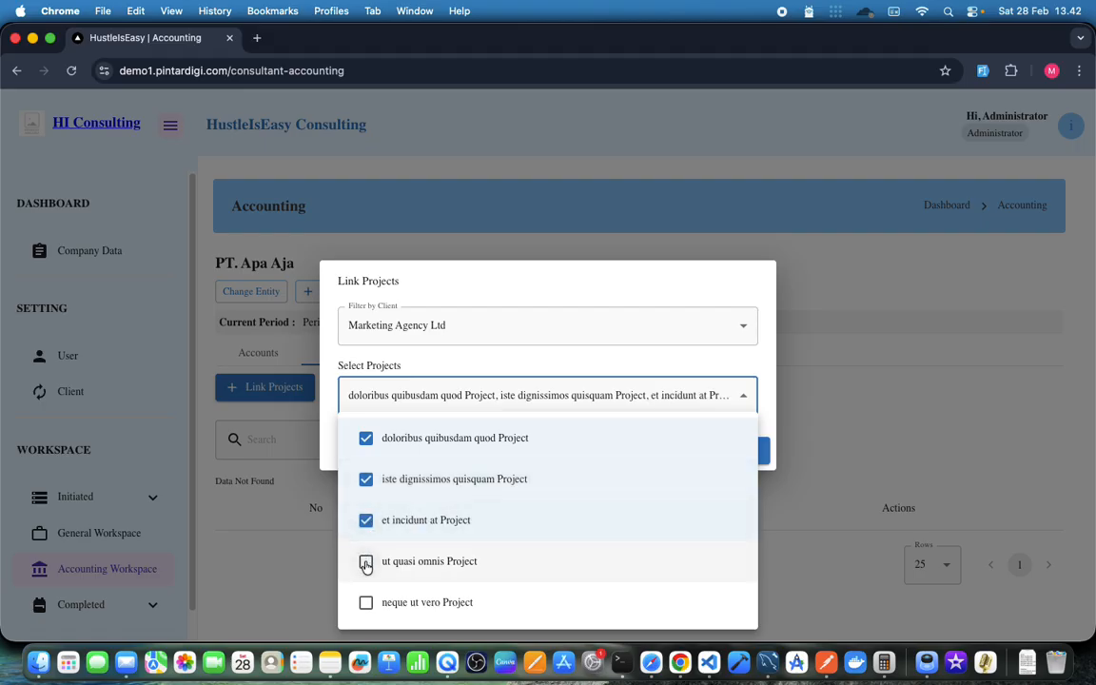
pyautogui.click(367, 562)
pyautogui.click(366, 602)
pyautogui.click(834, 403)
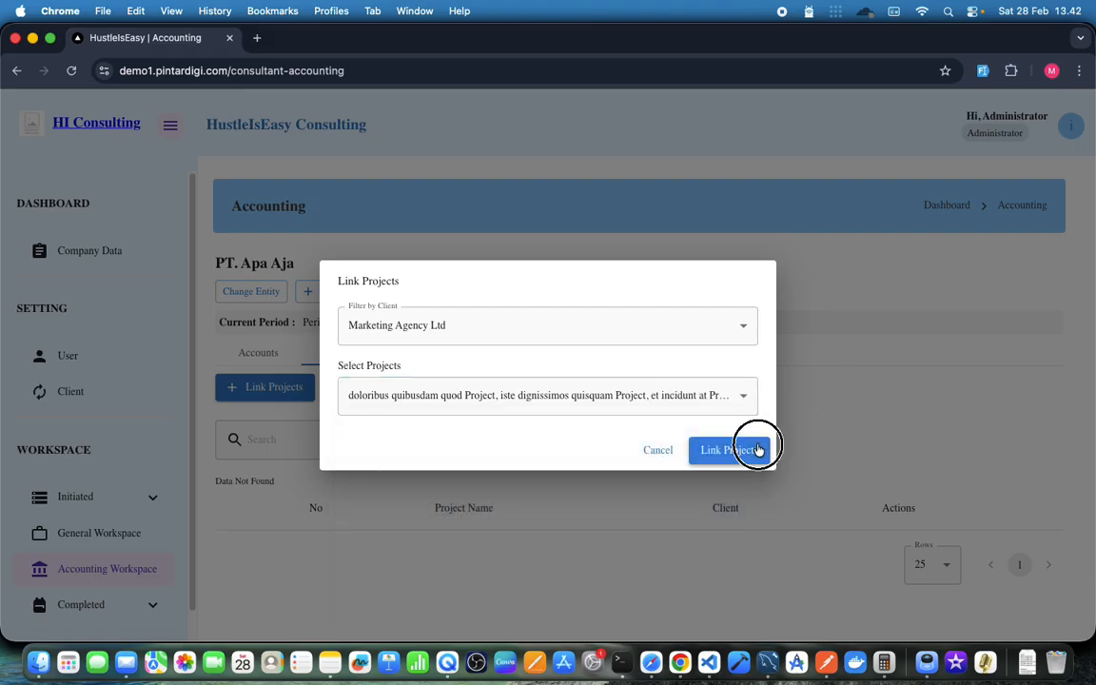
pyautogui.click(759, 449)
# Link the two validated receipt text files and the csv export from the iste dignissimos quisquam Project.
pyautogui.scroll(-5, 366, 483)
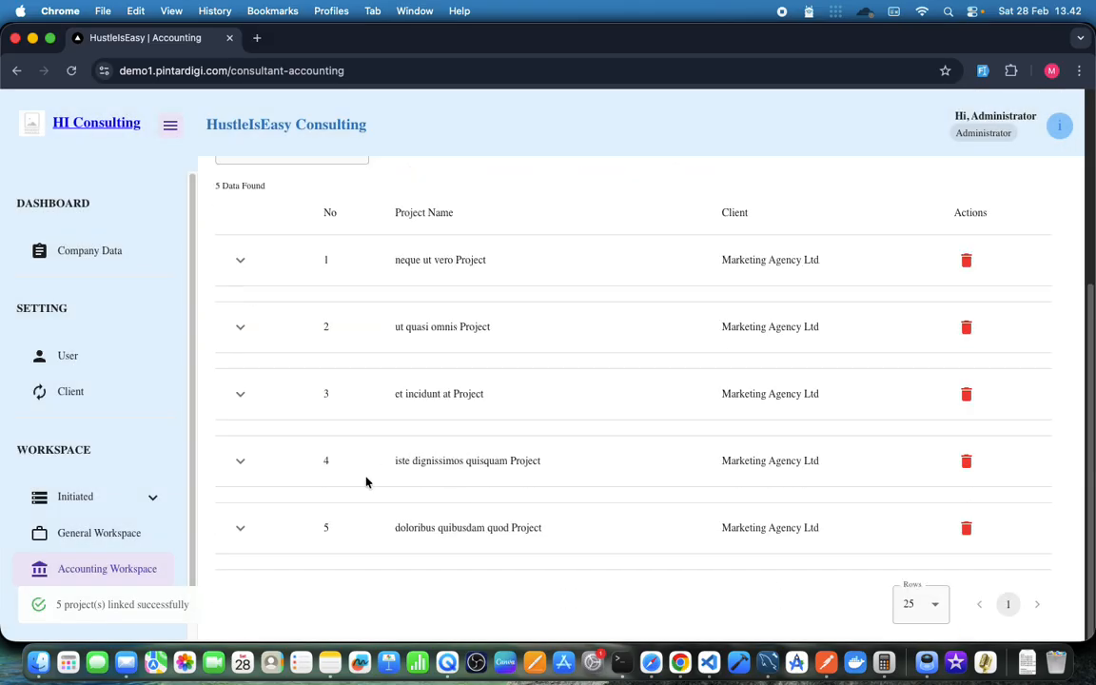
pyautogui.click(237, 530)
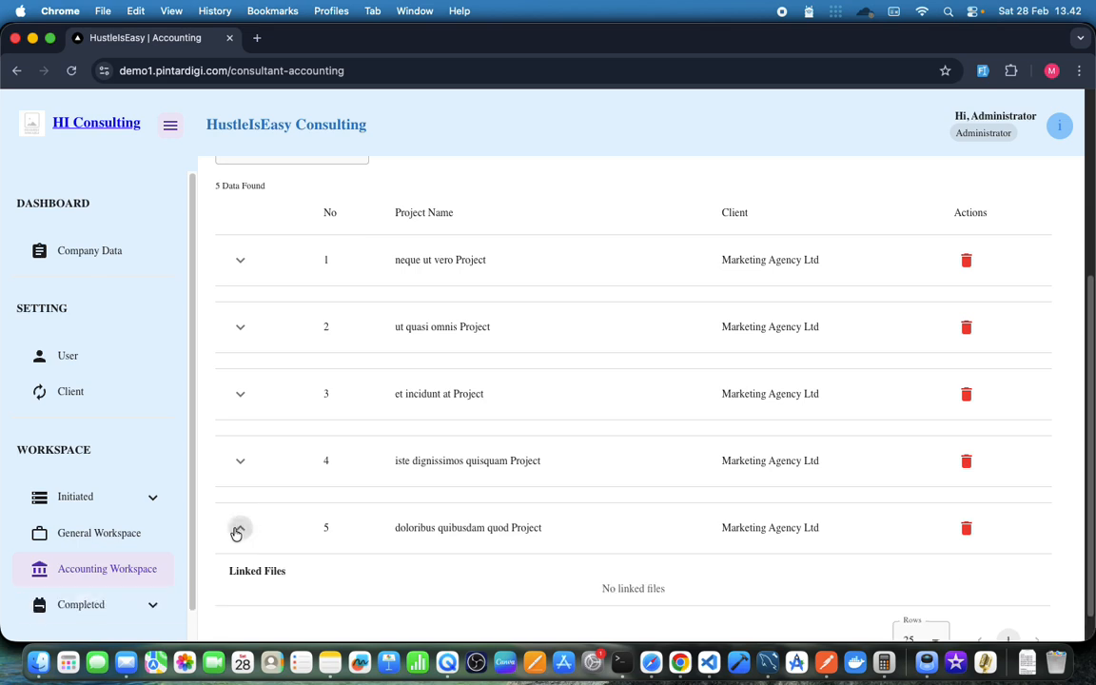
pyautogui.click(238, 460)
pyautogui.scroll(-2, 405, 500)
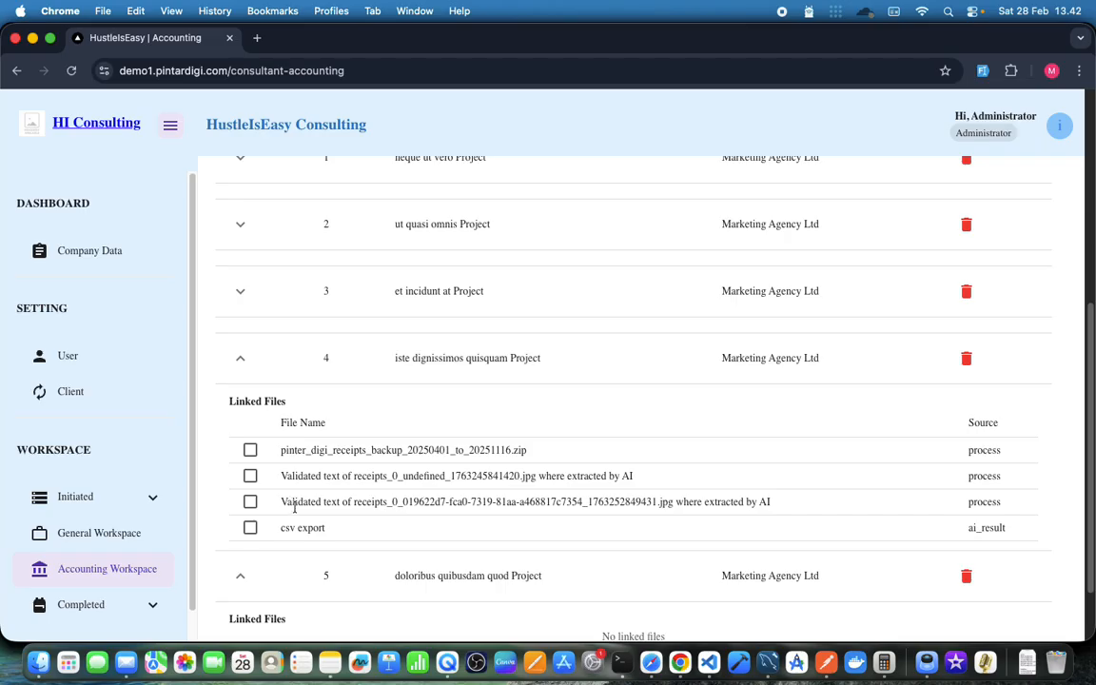
pyautogui.click(250, 476)
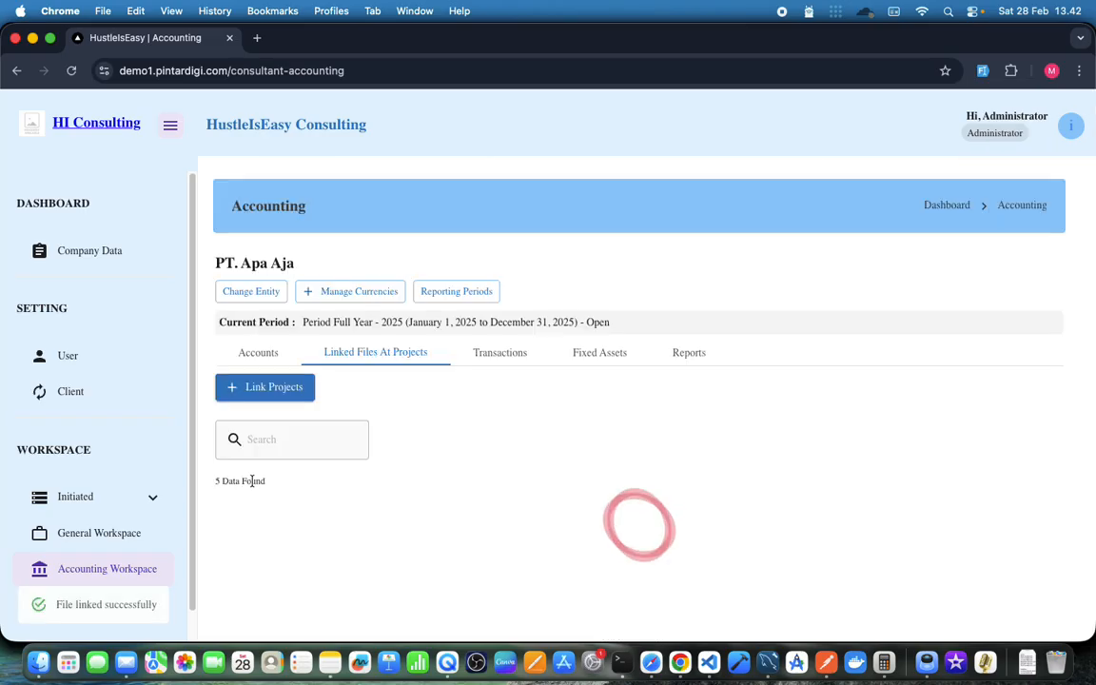
pyautogui.click(250, 502)
pyautogui.click(249, 528)
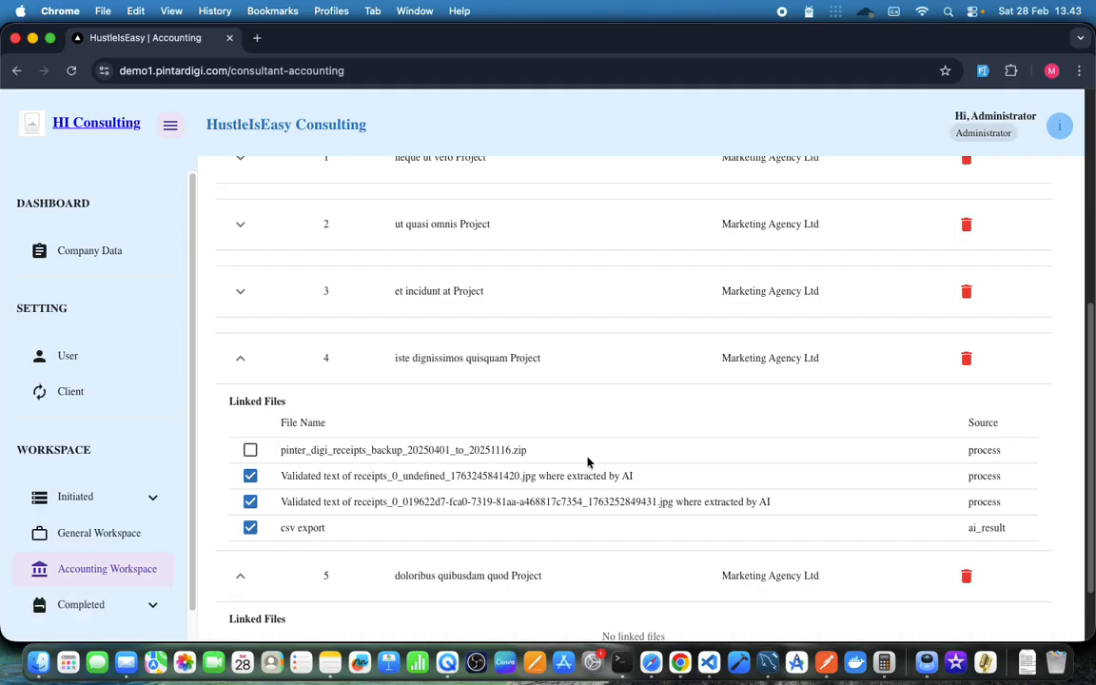
# Examine the validated data of both receipts in the AI results of the iste dignissimos quisquam Project in the general workspace.
pyautogui.click(100, 534)
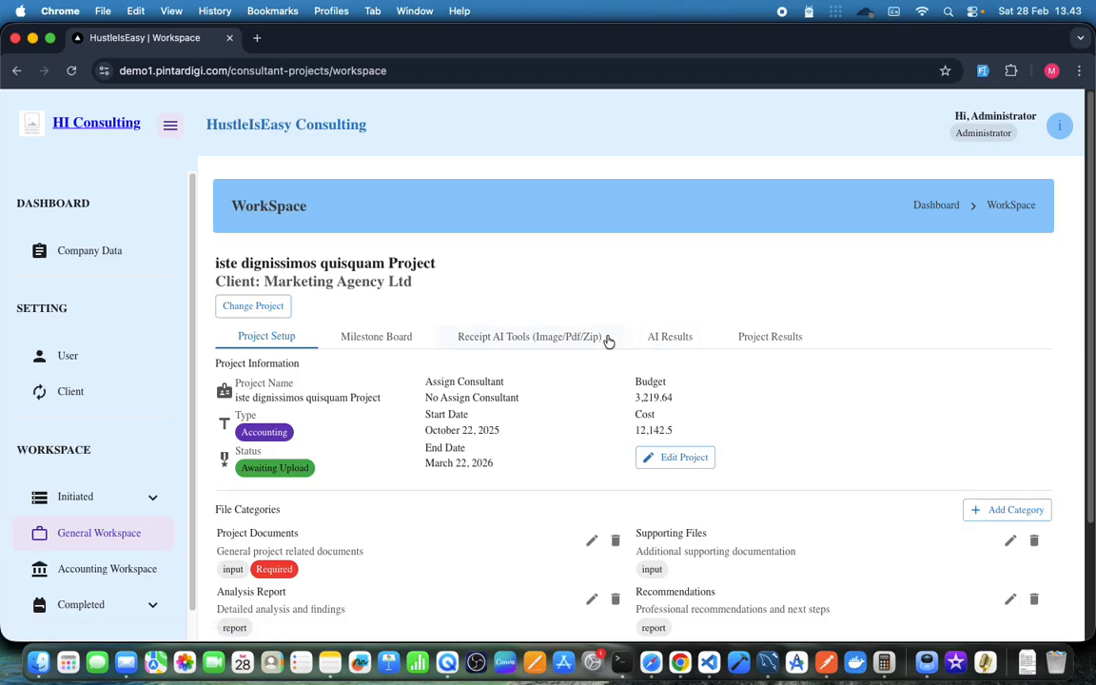
pyautogui.click(673, 336)
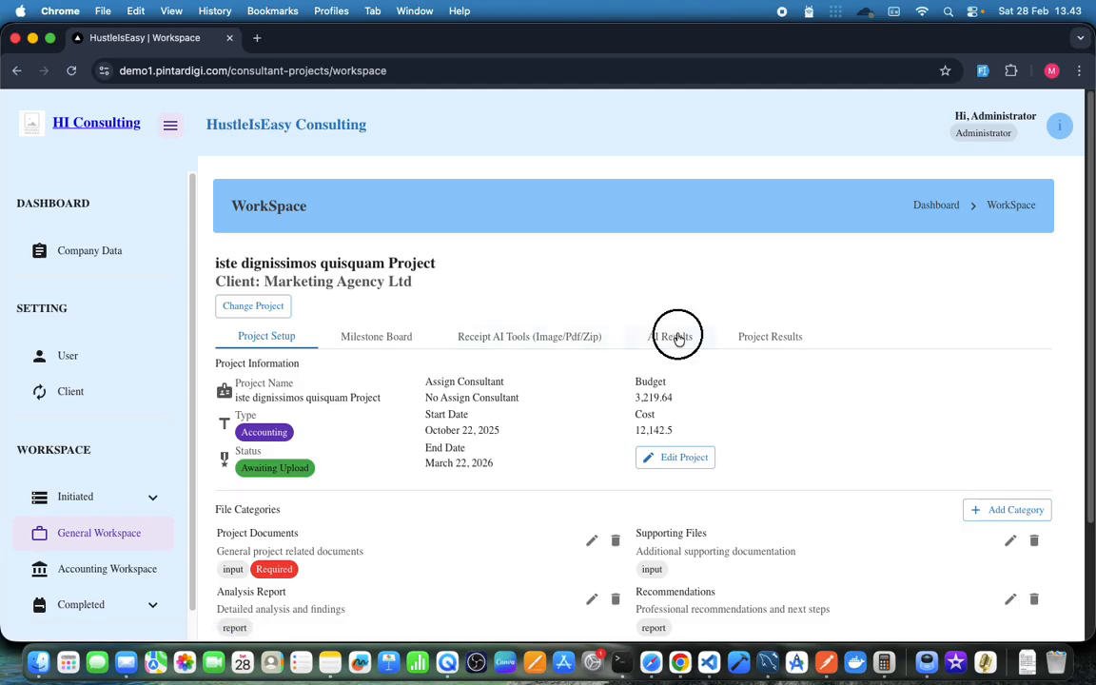
pyautogui.scroll(-3, 542, 437)
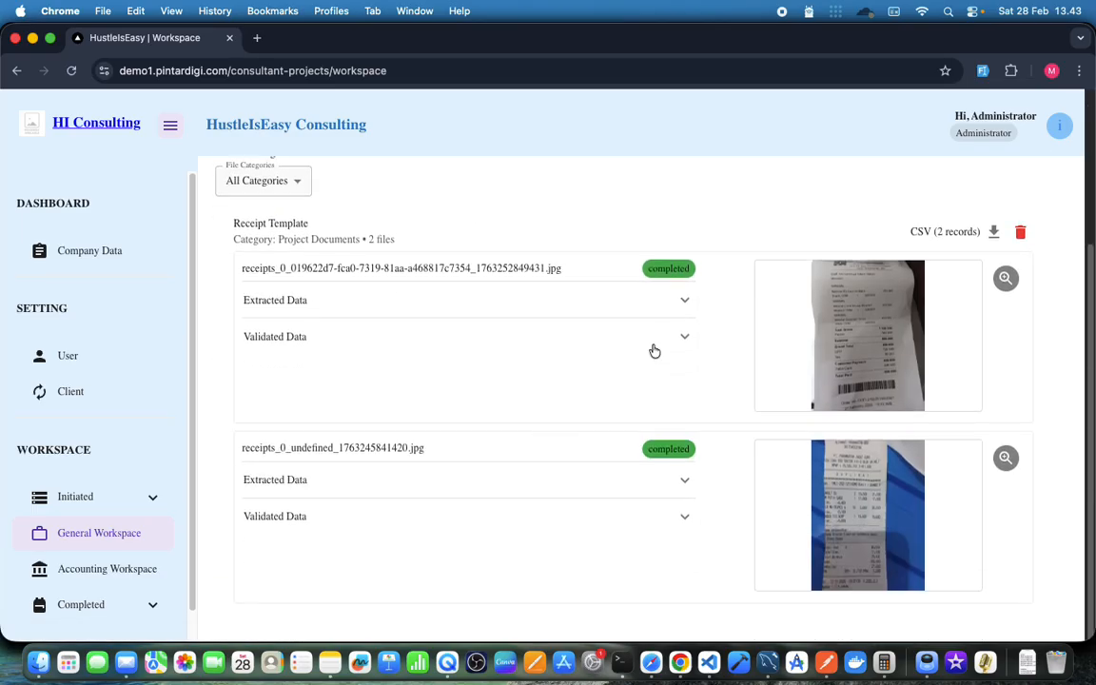
pyautogui.click(685, 333)
pyautogui.scroll(-2, 666, 447)
pyautogui.click(685, 519)
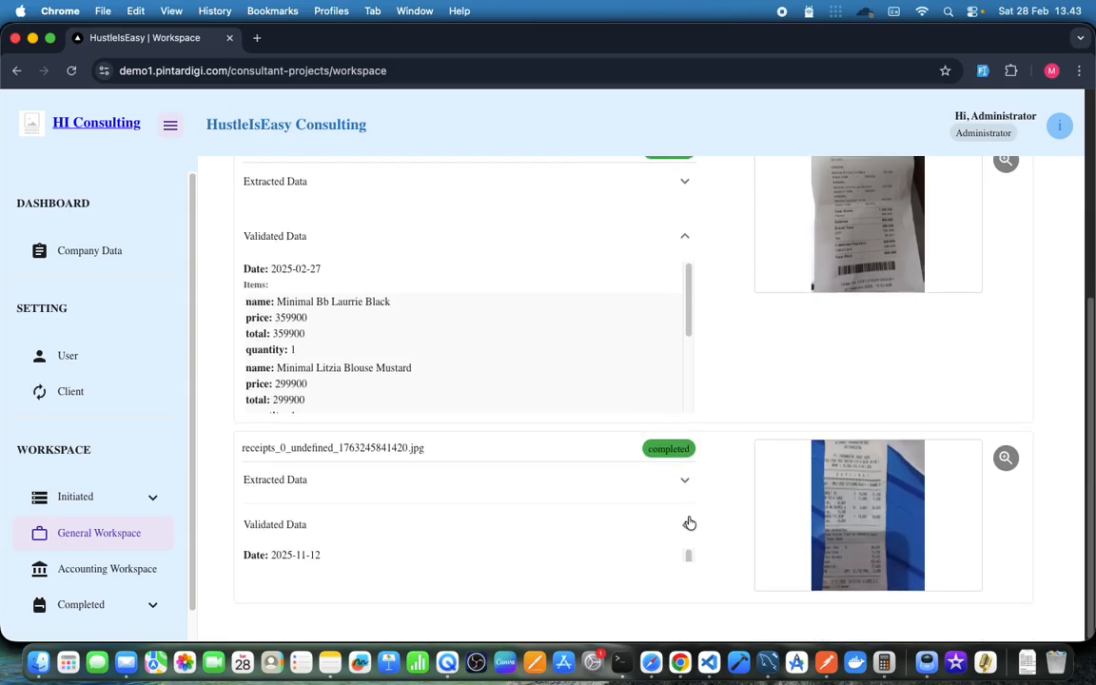
pyautogui.scroll(-2, 494, 495)
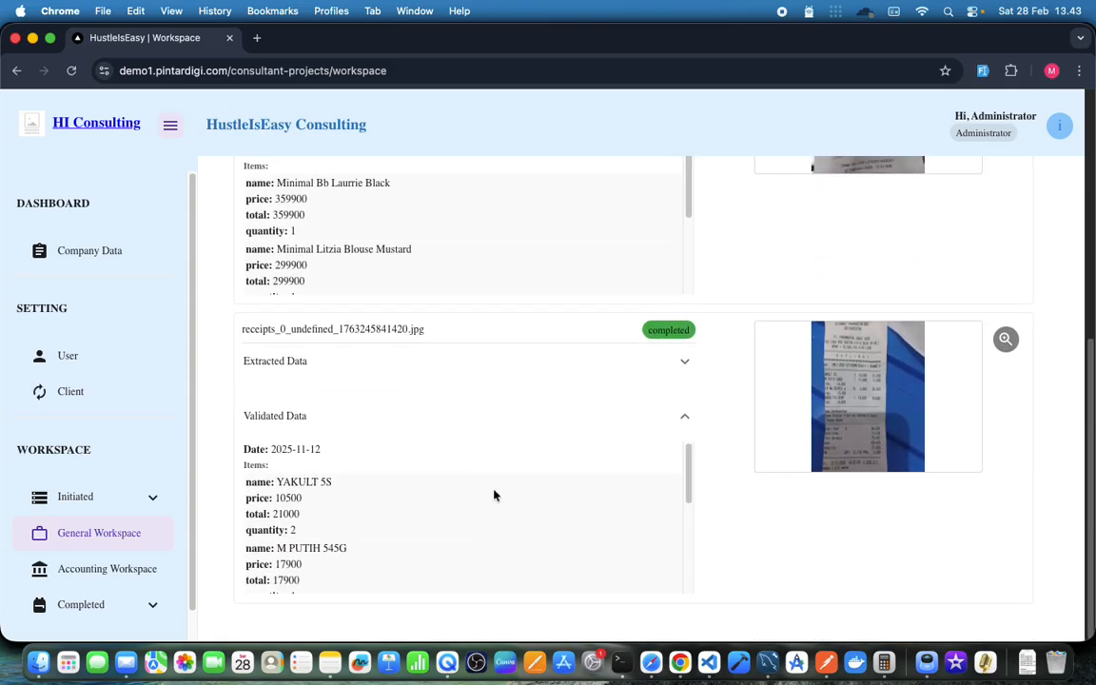
# Open the accounting workspace's transactions and start a new one dated 10/10/2025 with type Cash Sale and narration Service Revenue.
pyautogui.click(94, 571)
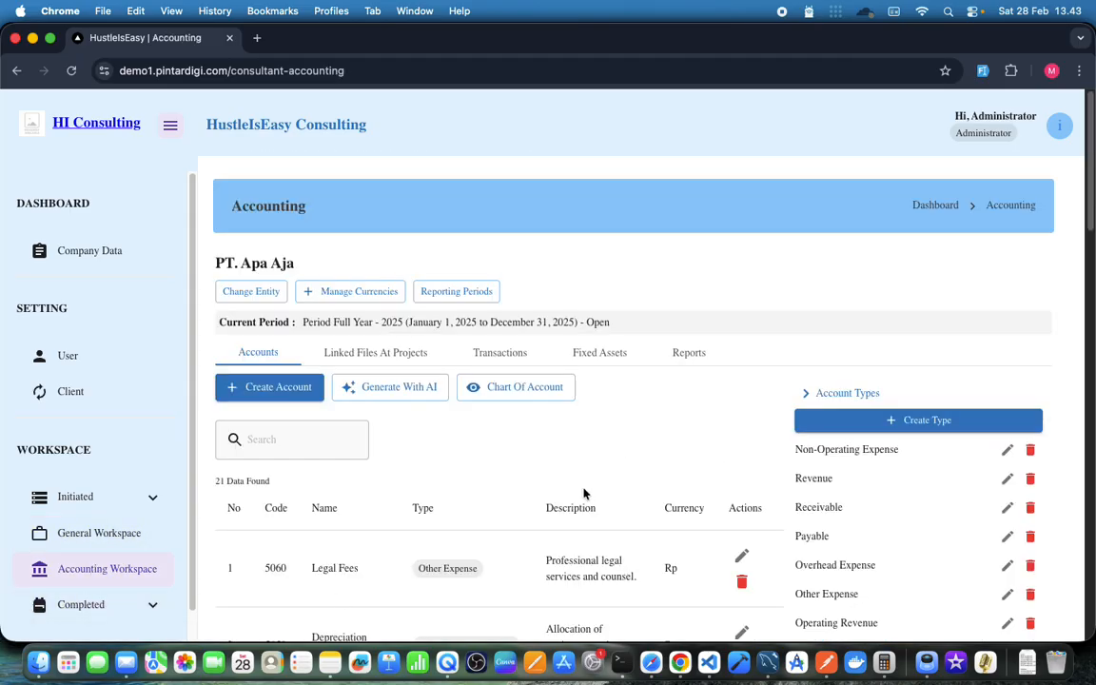
pyautogui.click(500, 353)
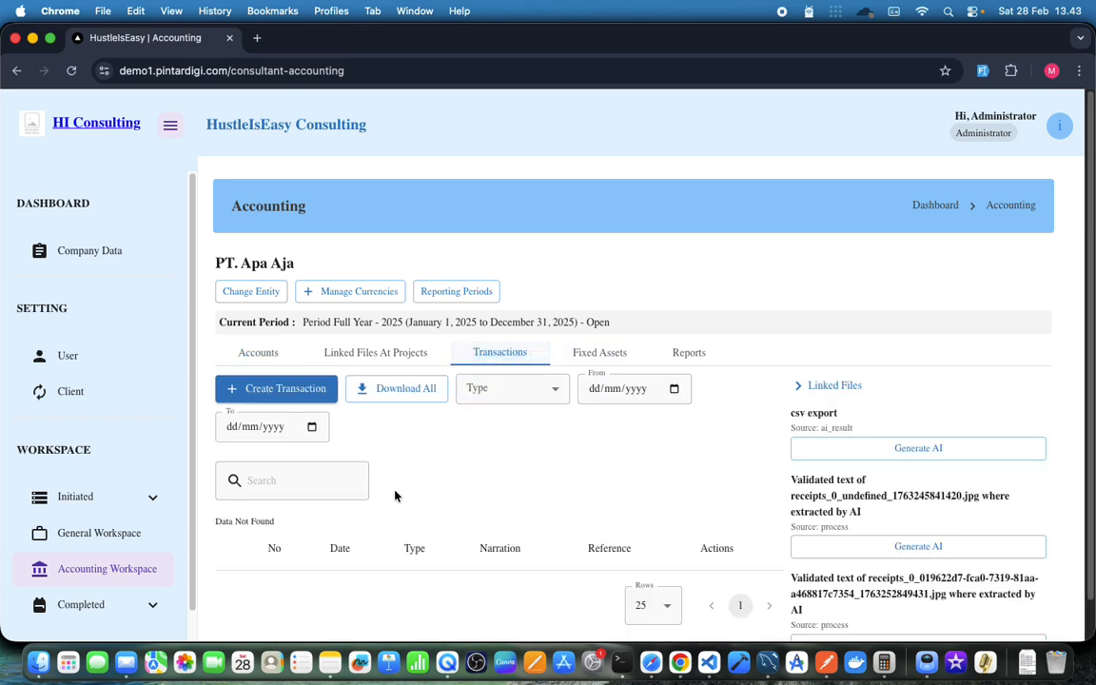
pyautogui.scroll(-2, 751, 409)
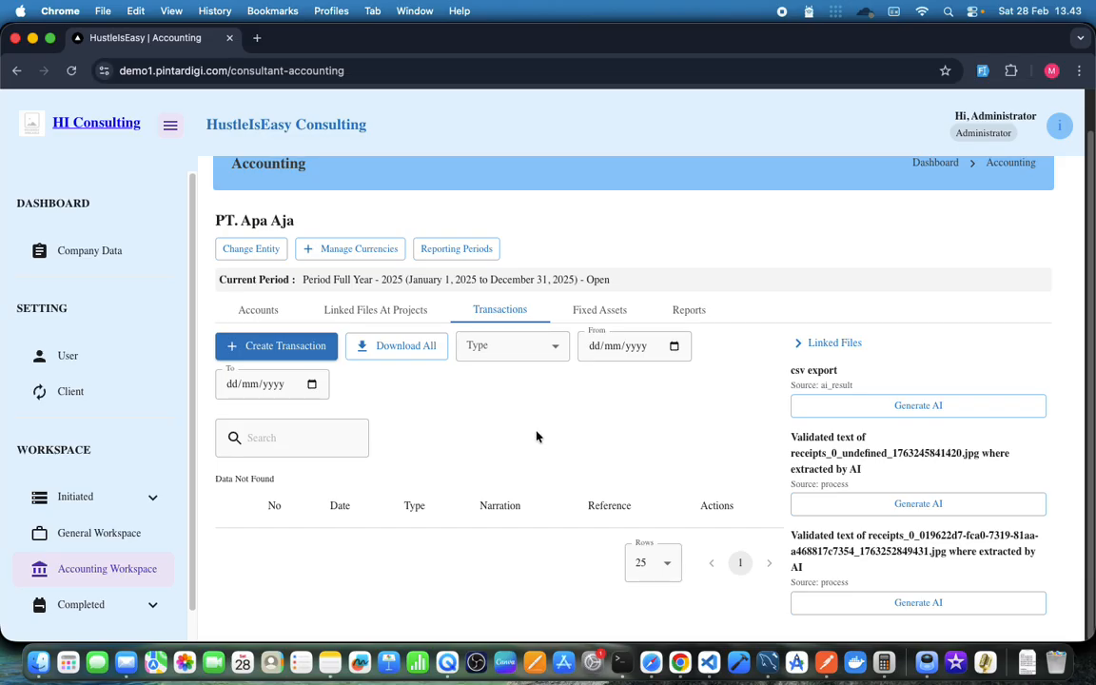
pyautogui.click(299, 348)
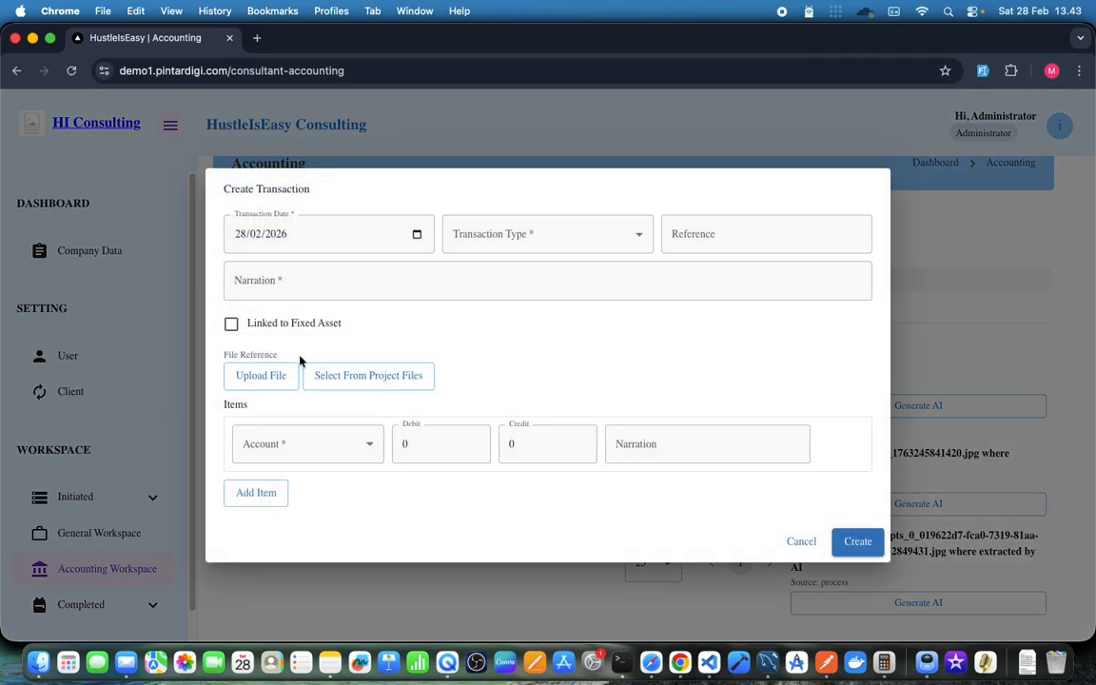
pyautogui.click(237, 235)
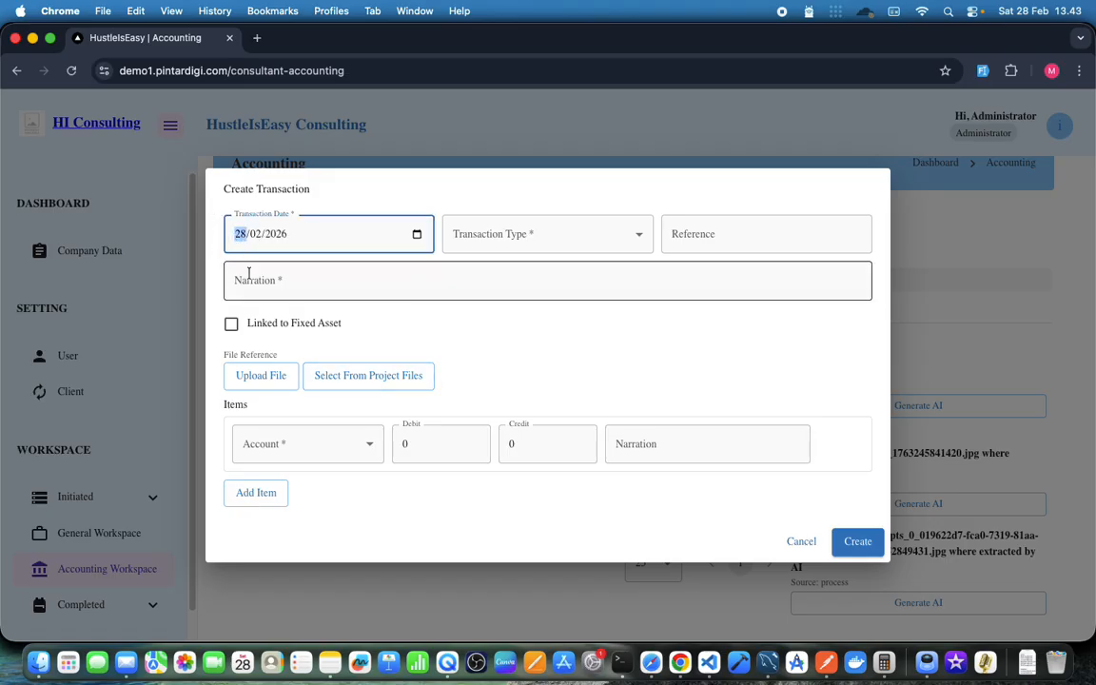
pyautogui.write('10/10/2025')
pyautogui.click(524, 230)
pyautogui.click(472, 291)
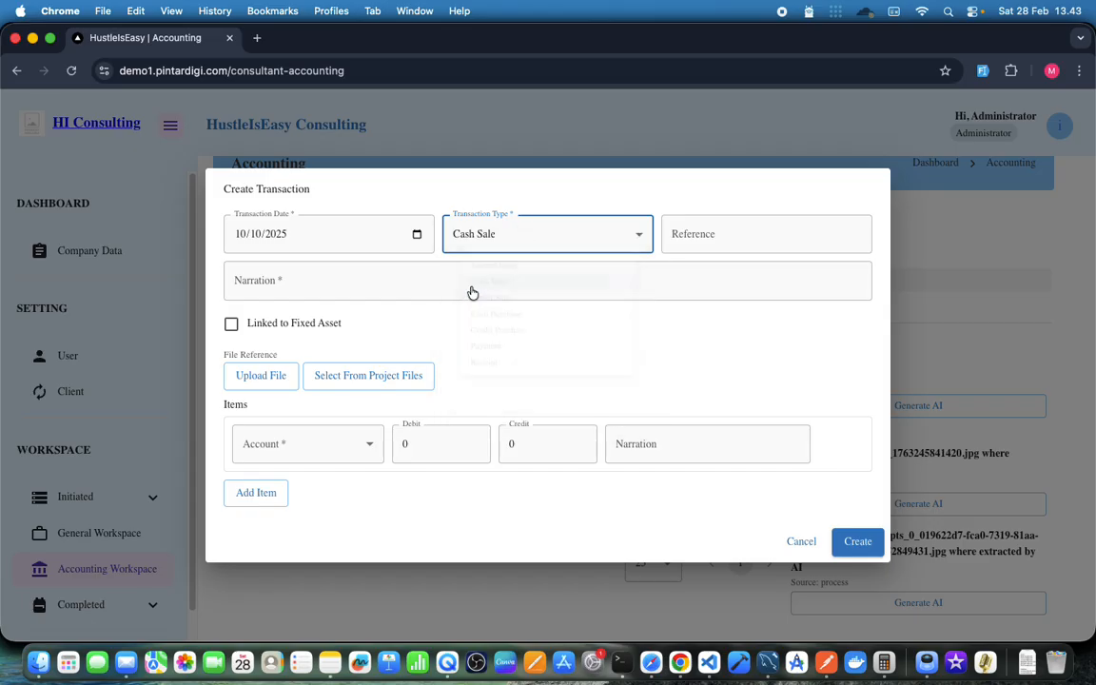
pyautogui.click(401, 281)
pyautogui.write('Serv')
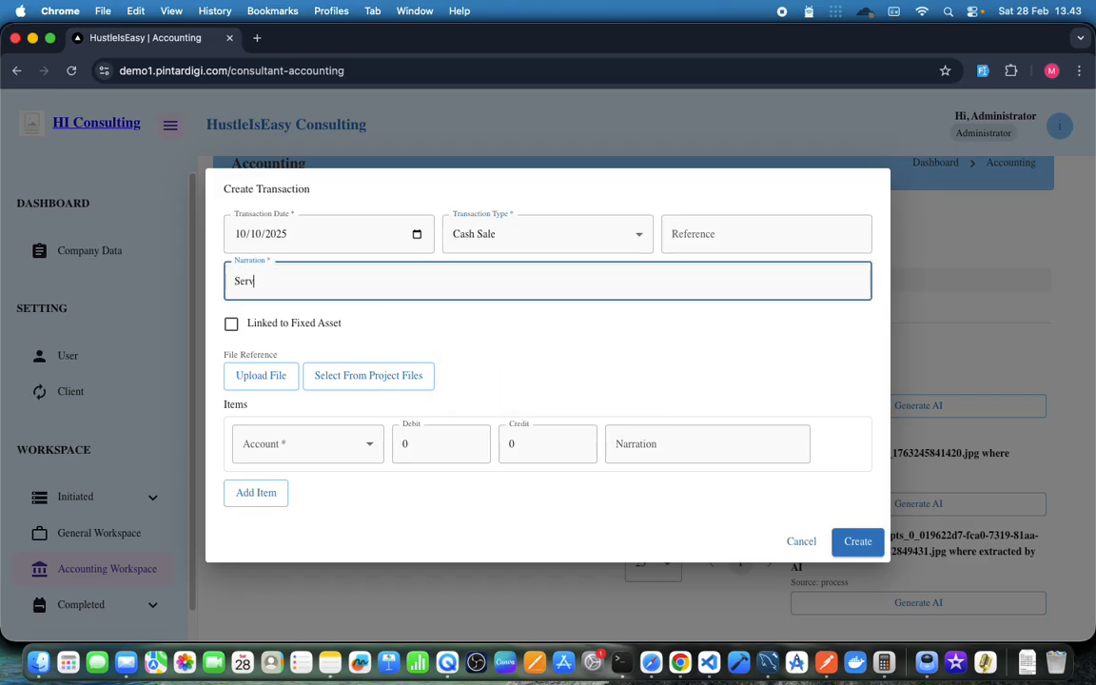
pyautogui.write('ice Revenue')
# Assign the transaction's first item to the Service Revenue account with a credit of 50000000.
pyautogui.click(304, 454)
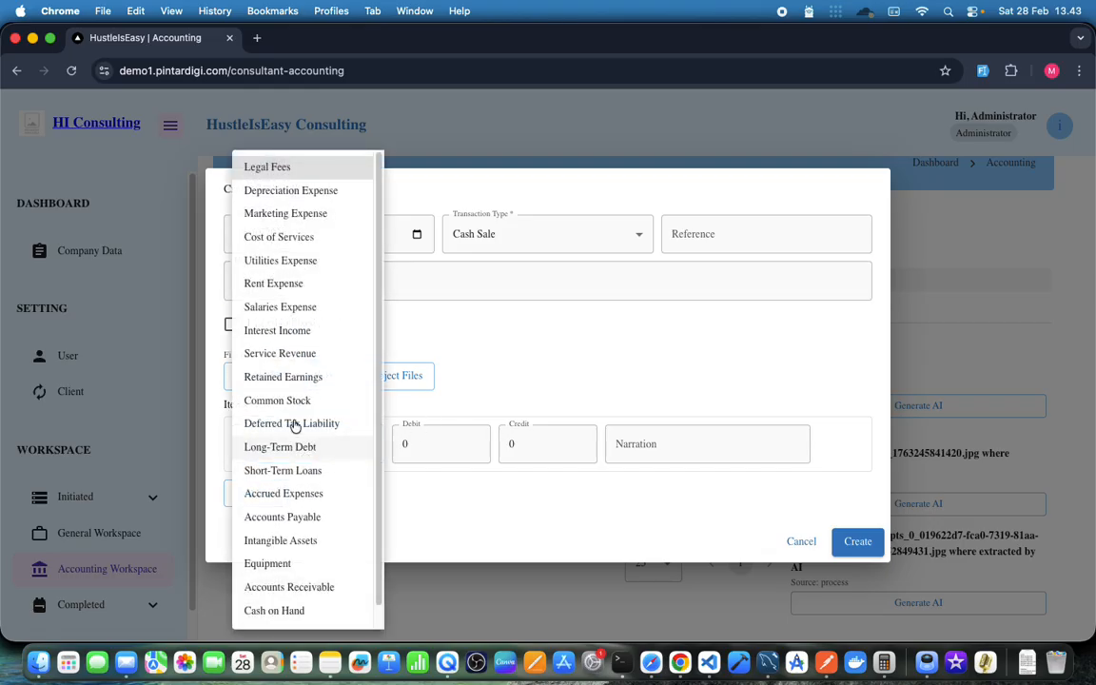
pyautogui.click(290, 355)
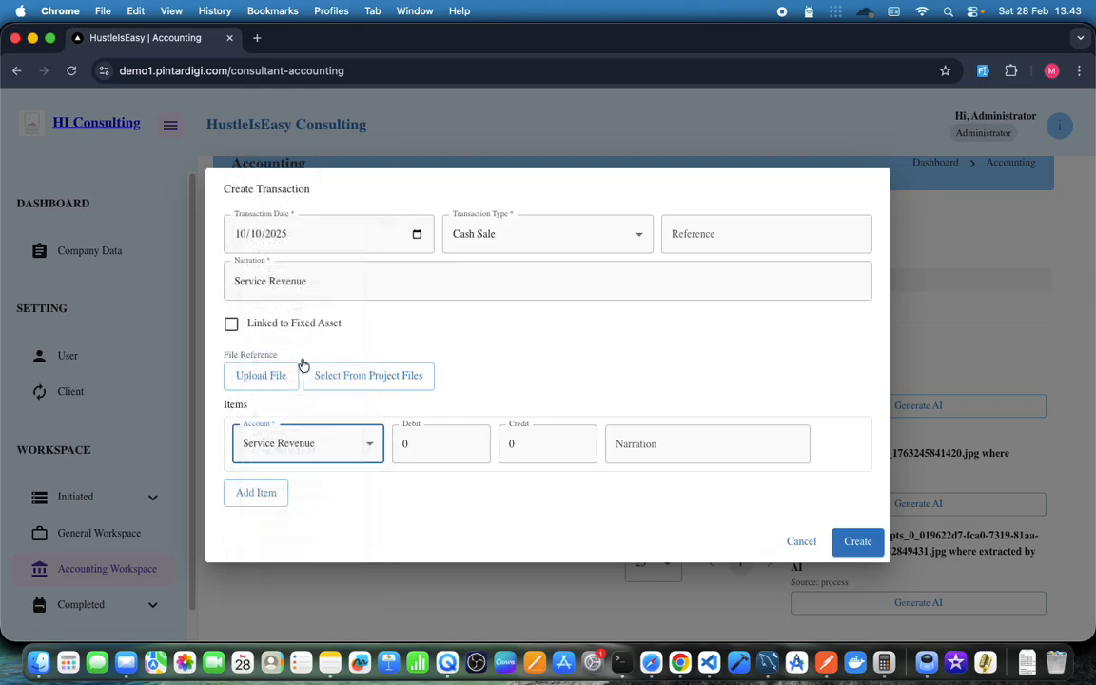
pyautogui.click(433, 447)
pyautogui.click(529, 444)
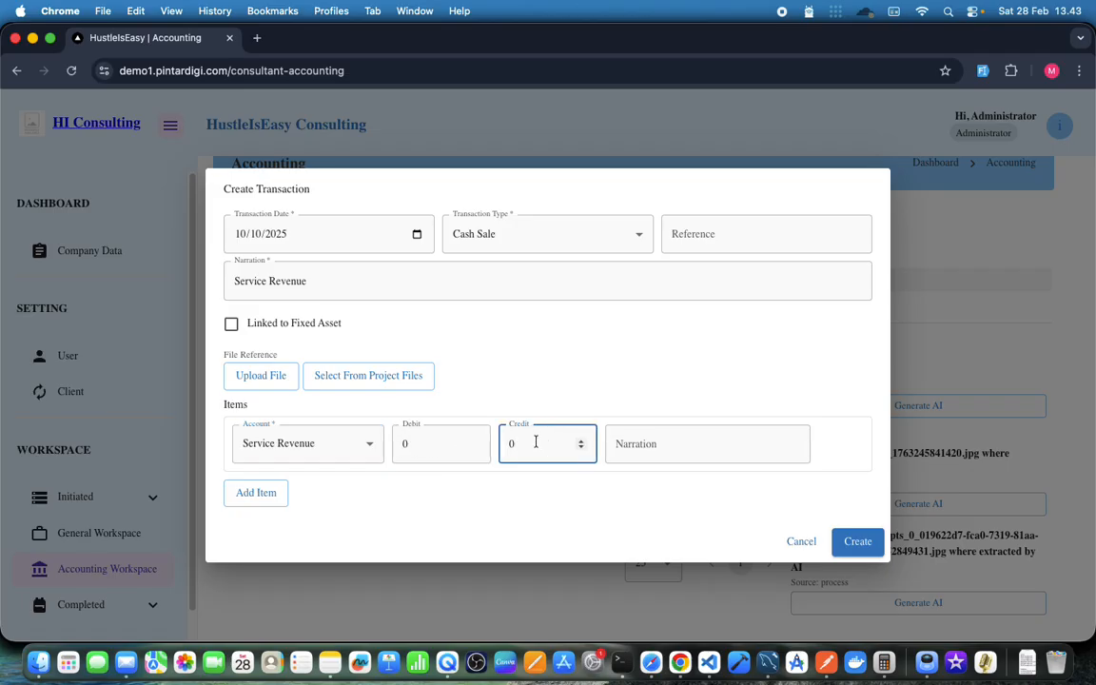
pyautogui.write('50000000')
# Add a second item for Bank Account with a debit of 50000003 and try to create the transaction.
pyautogui.click(239, 494)
pyautogui.click(294, 490)
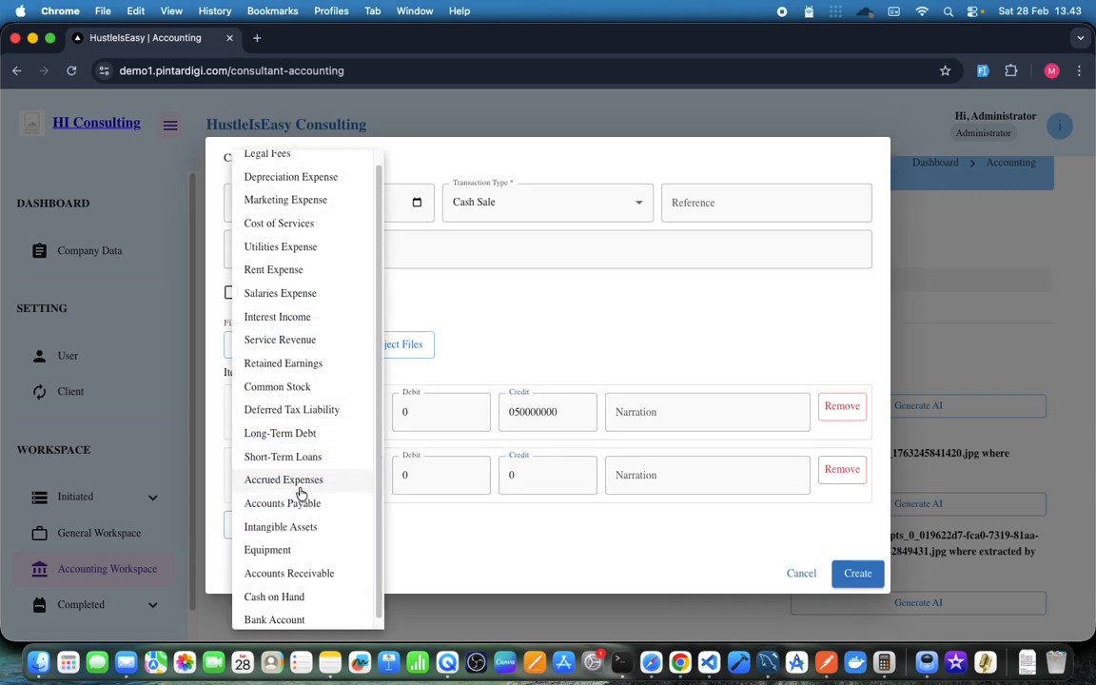
pyautogui.click(326, 613)
pyautogui.click(446, 477)
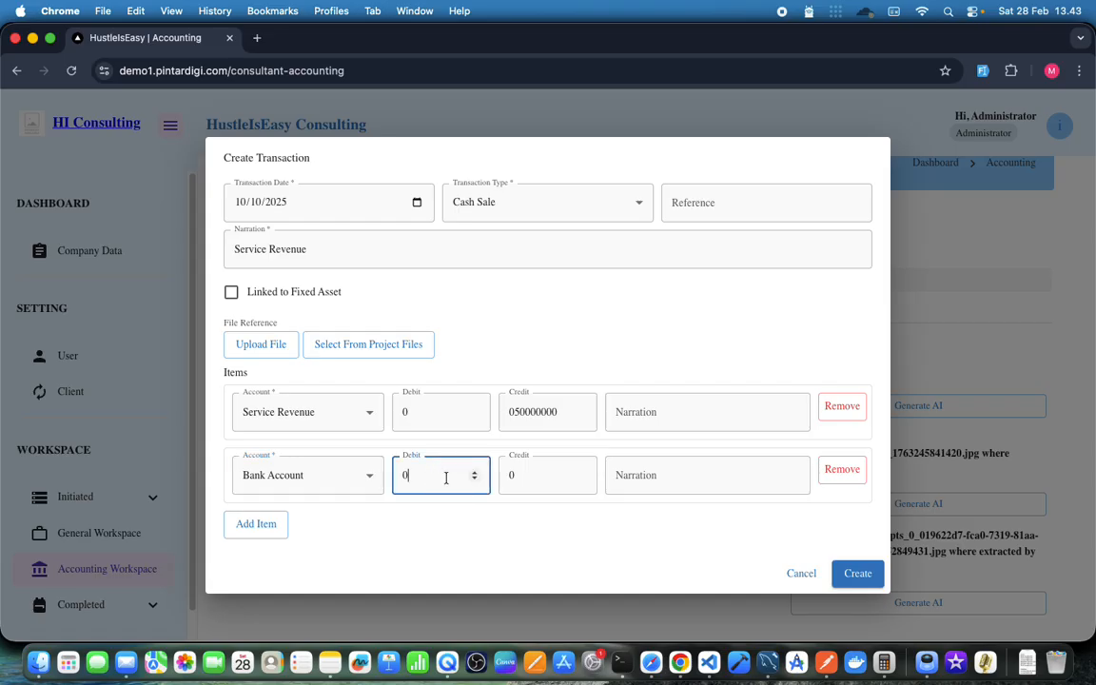
pyautogui.write('50000000')
pyautogui.press('BackSpace')
pyautogui.write('3')
pyautogui.click(859, 574)
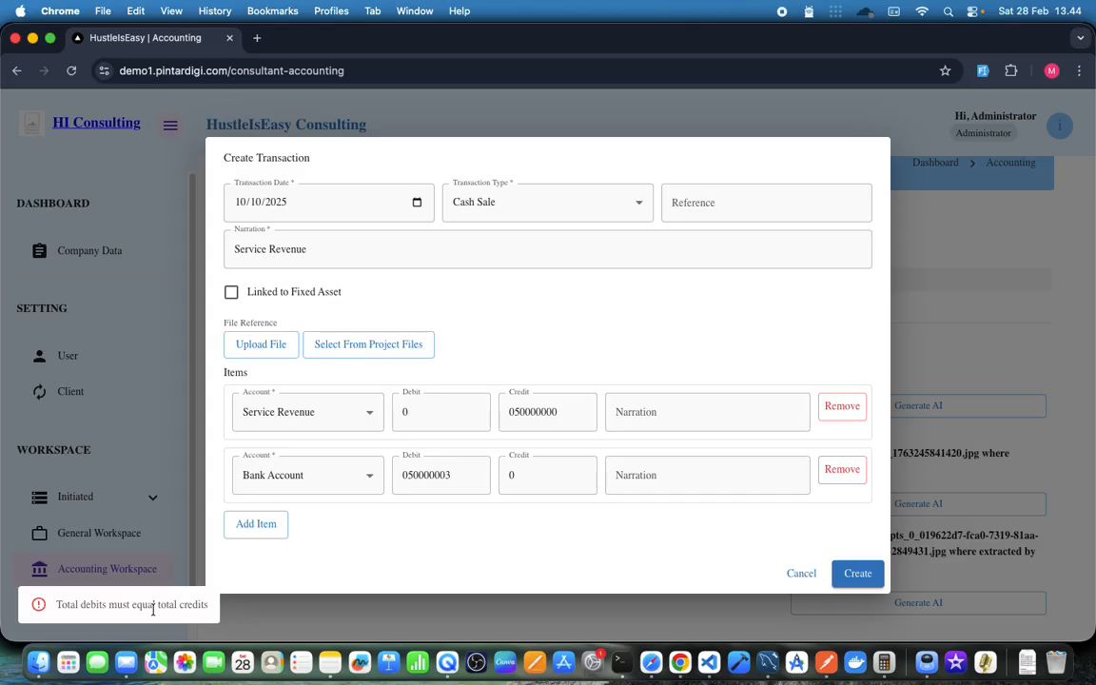
# Correct the Bank Account debit to 50000000 and create the cash sale transaction.
pyautogui.click(459, 476)
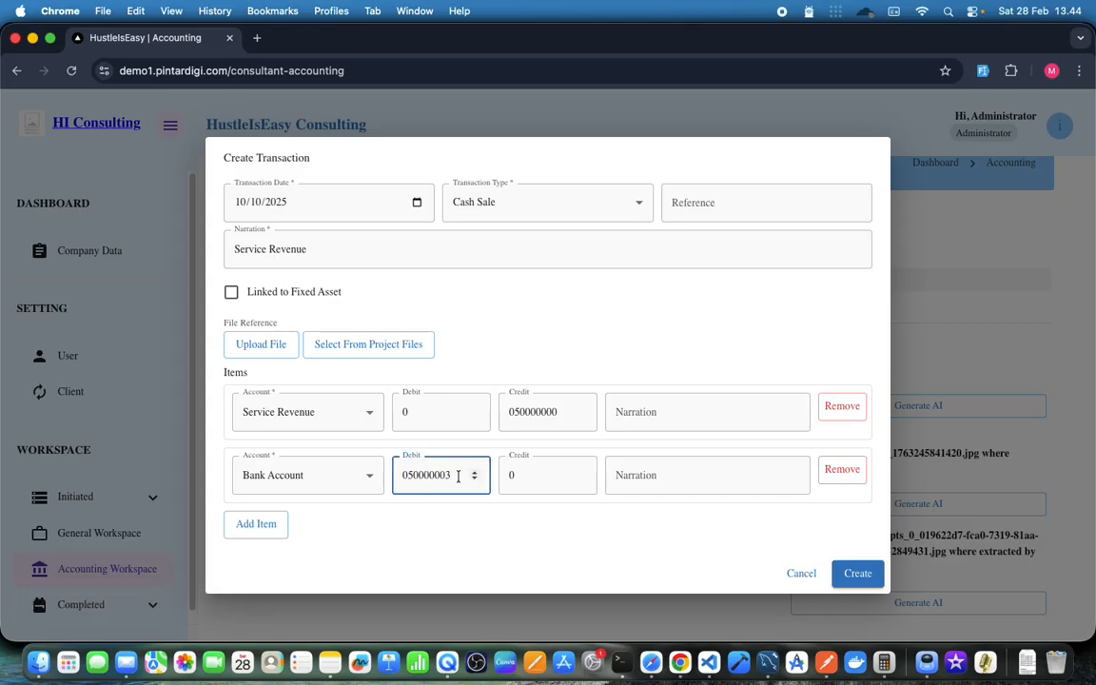
pyautogui.press('BackSpace')
pyautogui.write('0')
pyautogui.click(859, 574)
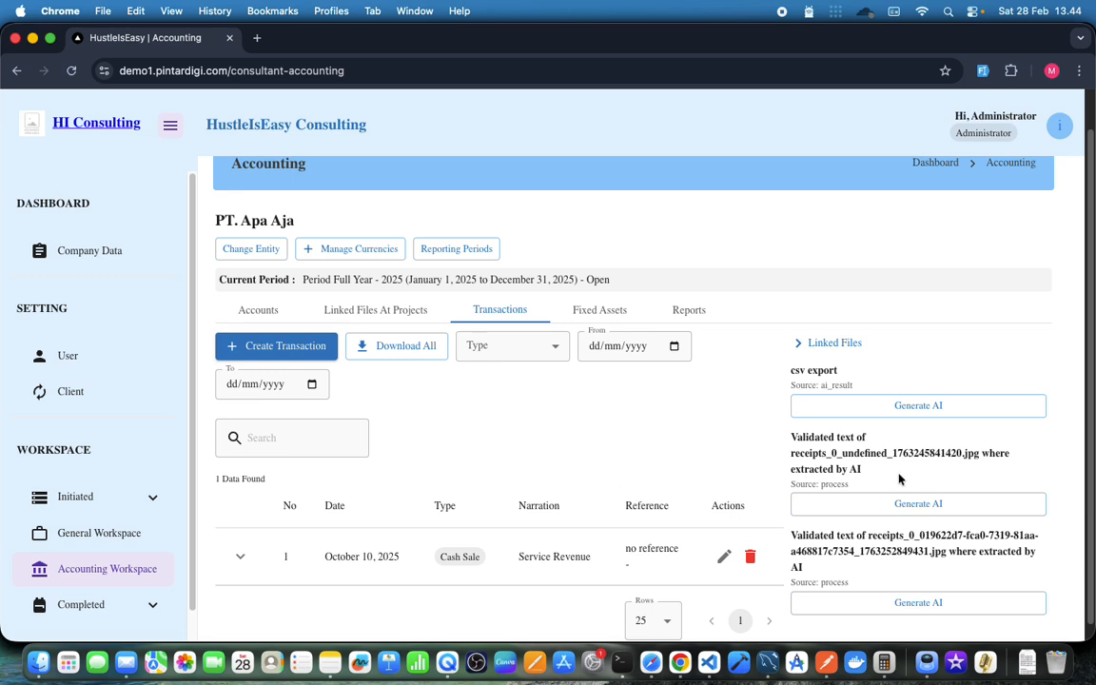
# Generate transactions with AI from the linked validated text of receipts_0_undefined_1763245841420.jpg, retrying once.
pyautogui.scroll(-1, 899, 479)
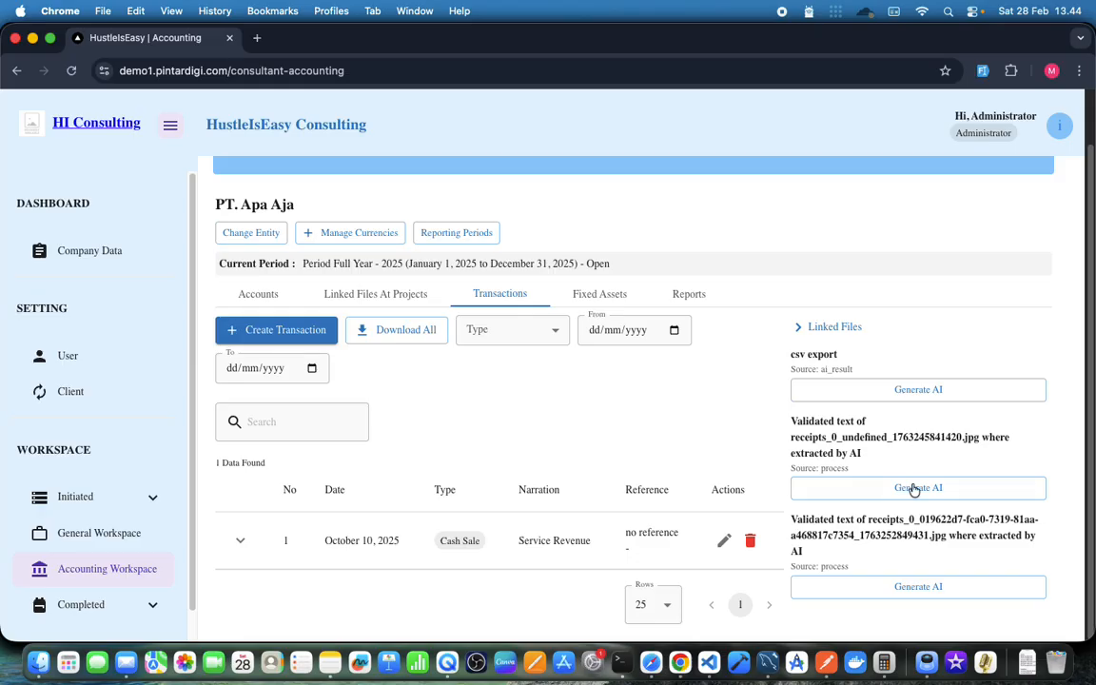
pyautogui.click(916, 489)
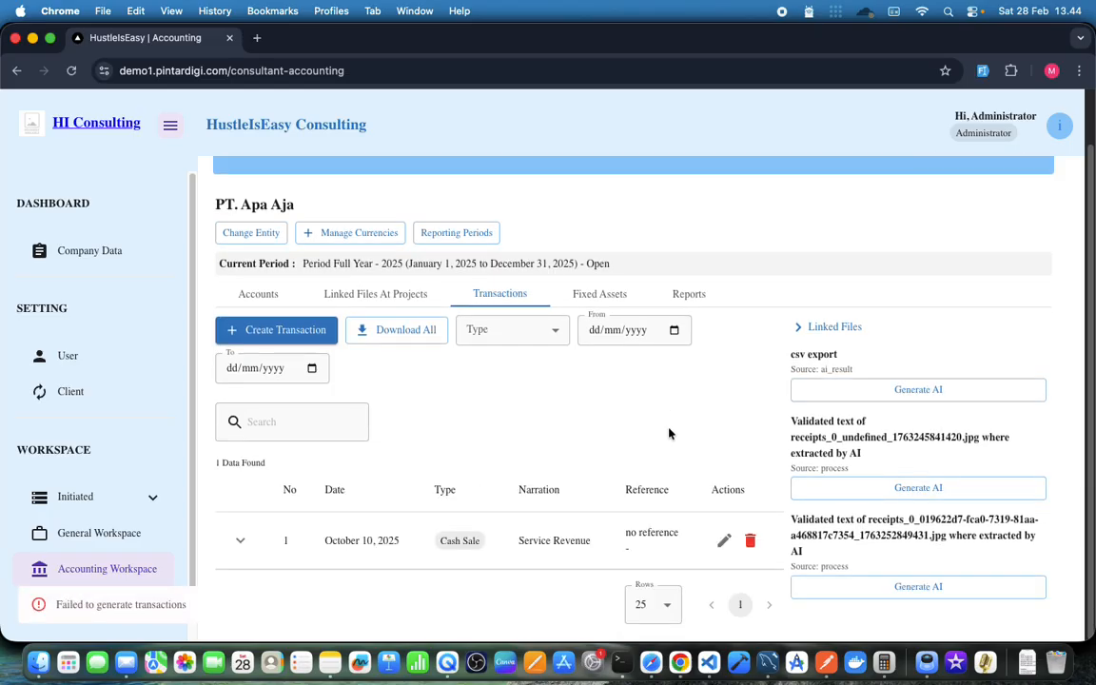
pyautogui.click(944, 491)
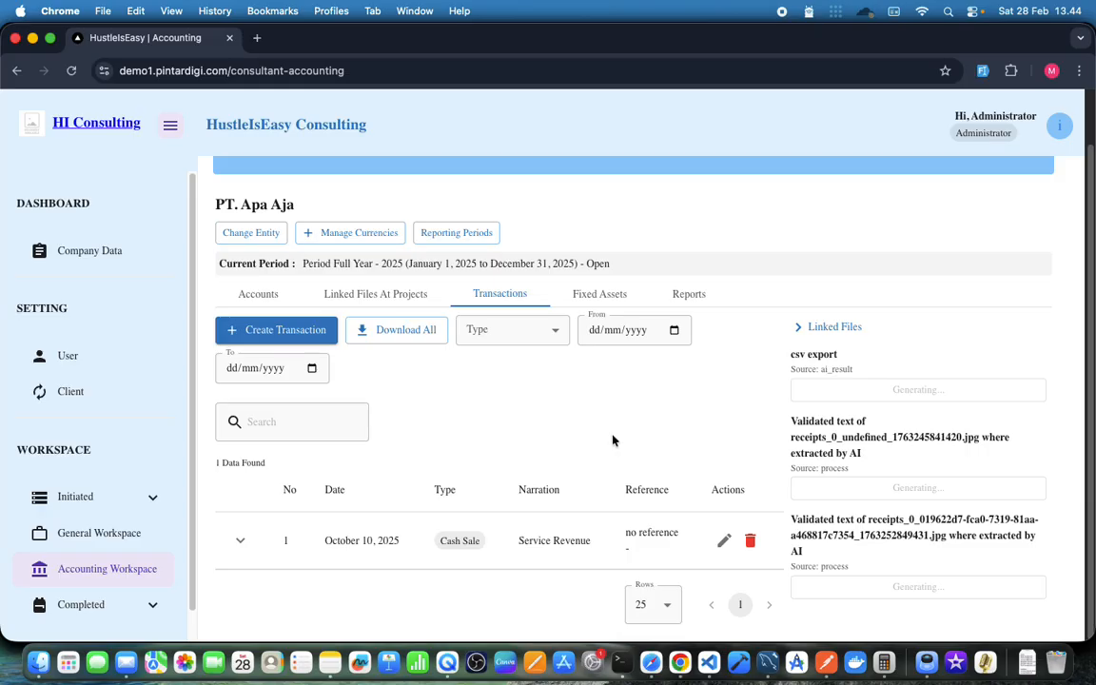
pyautogui.scroll(-2, 613, 439)
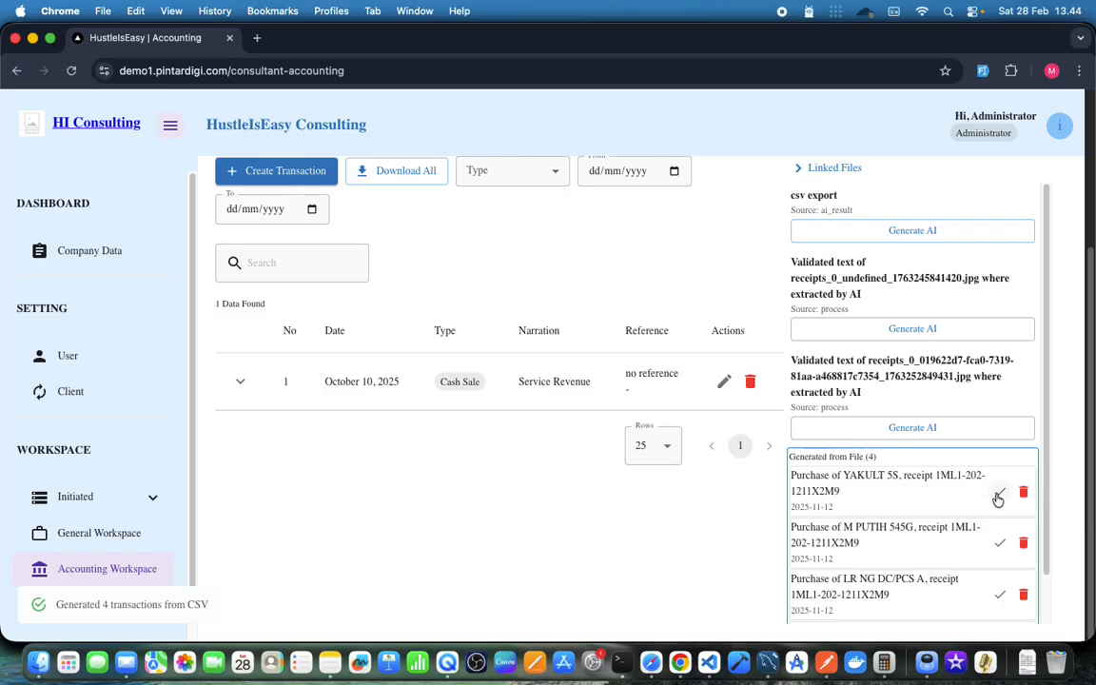
# Create the generated YAKULT 5S purchase transaction without a file reference.
pyautogui.click(998, 494)
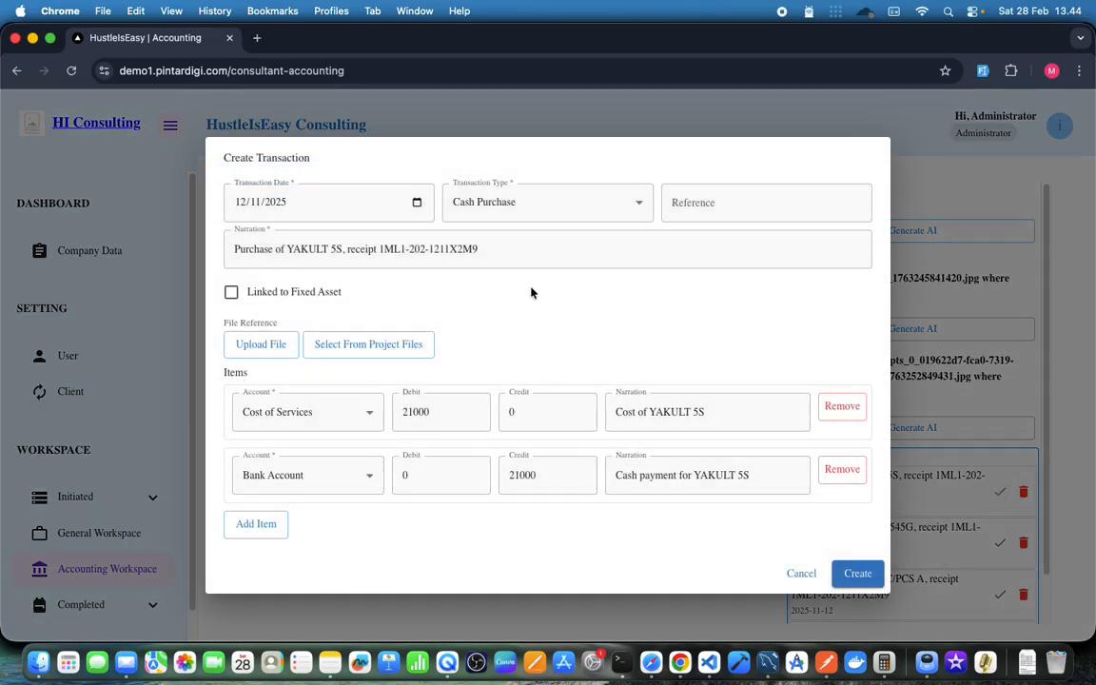
pyautogui.click(551, 479)
pyautogui.click(862, 575)
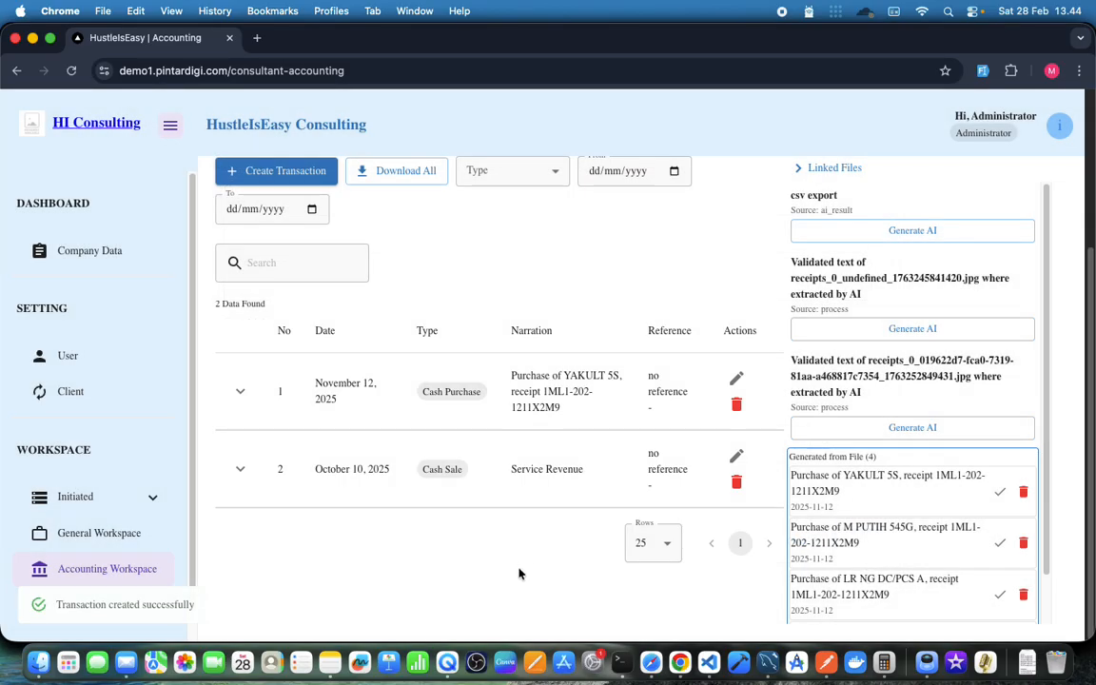
# Create the YAKULT 5S purchase again with the validated text of receipts_0_undefined_1763245841420.jpg as file reference, and view its attachment.
pyautogui.click(1000, 491)
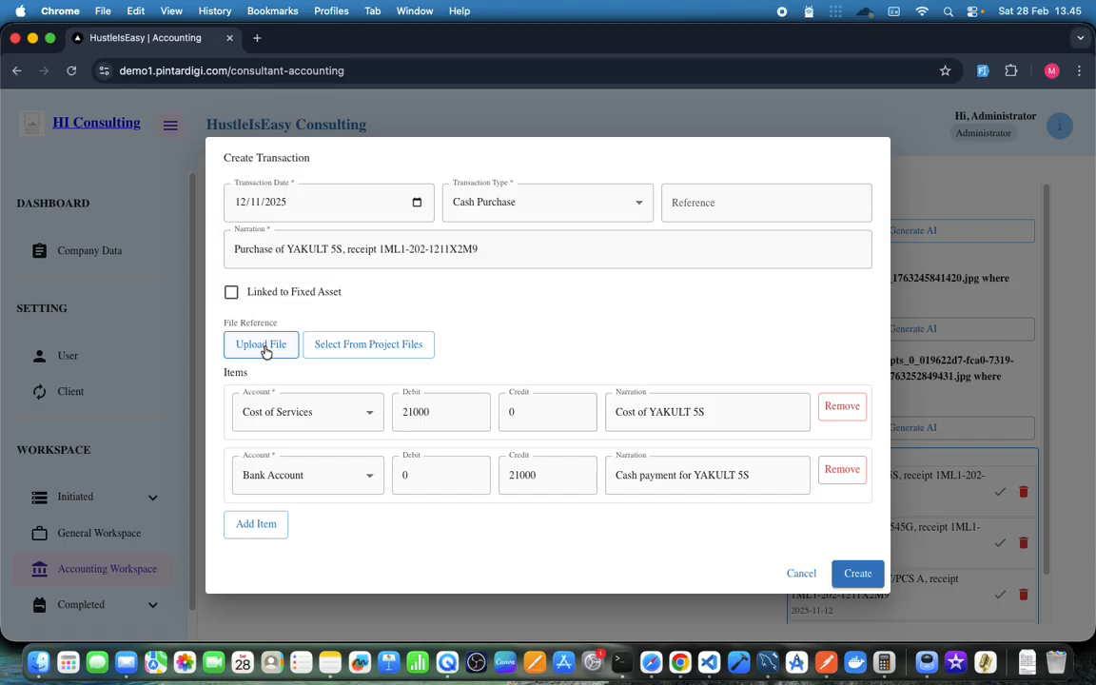
pyautogui.click(378, 347)
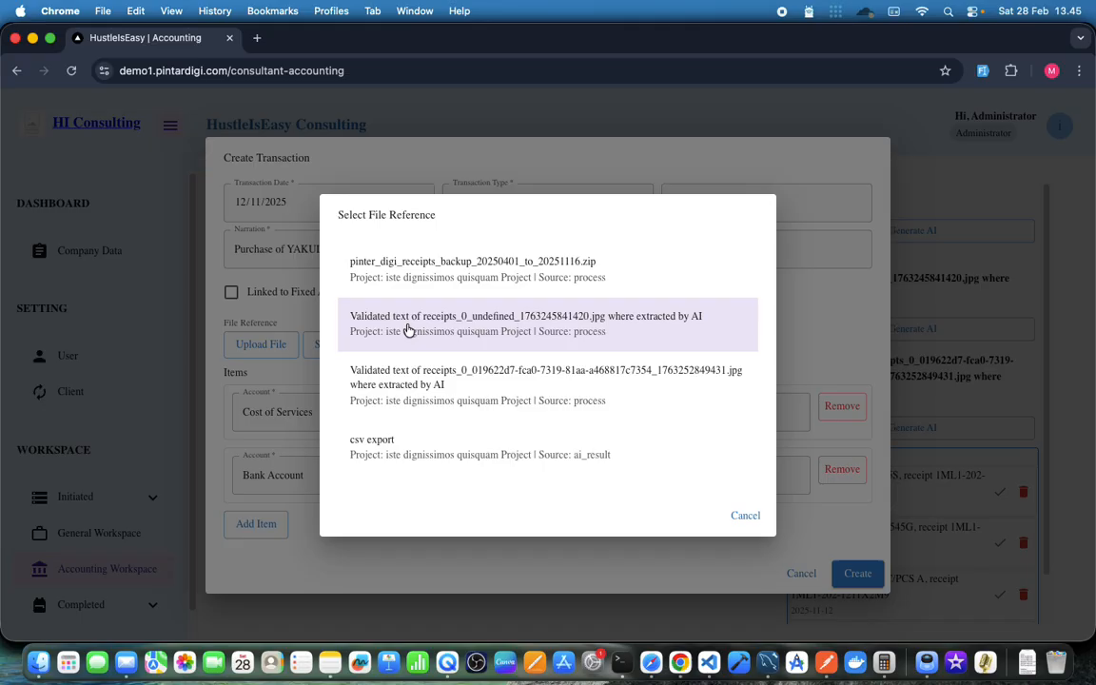
pyautogui.click(407, 324)
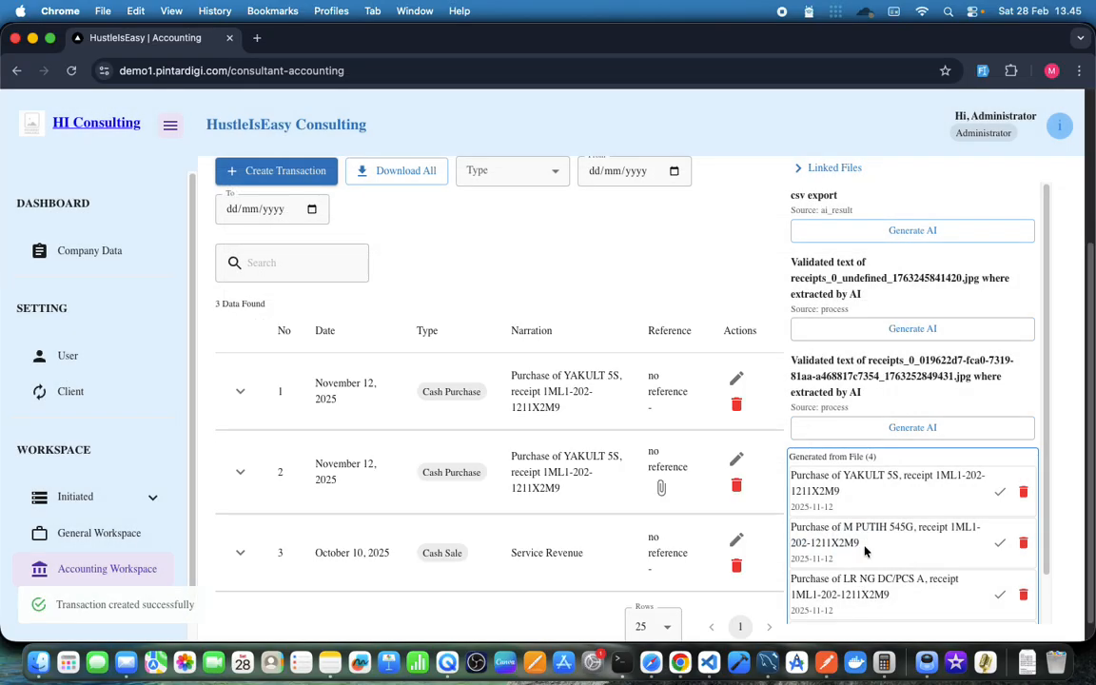
pyautogui.click(660, 488)
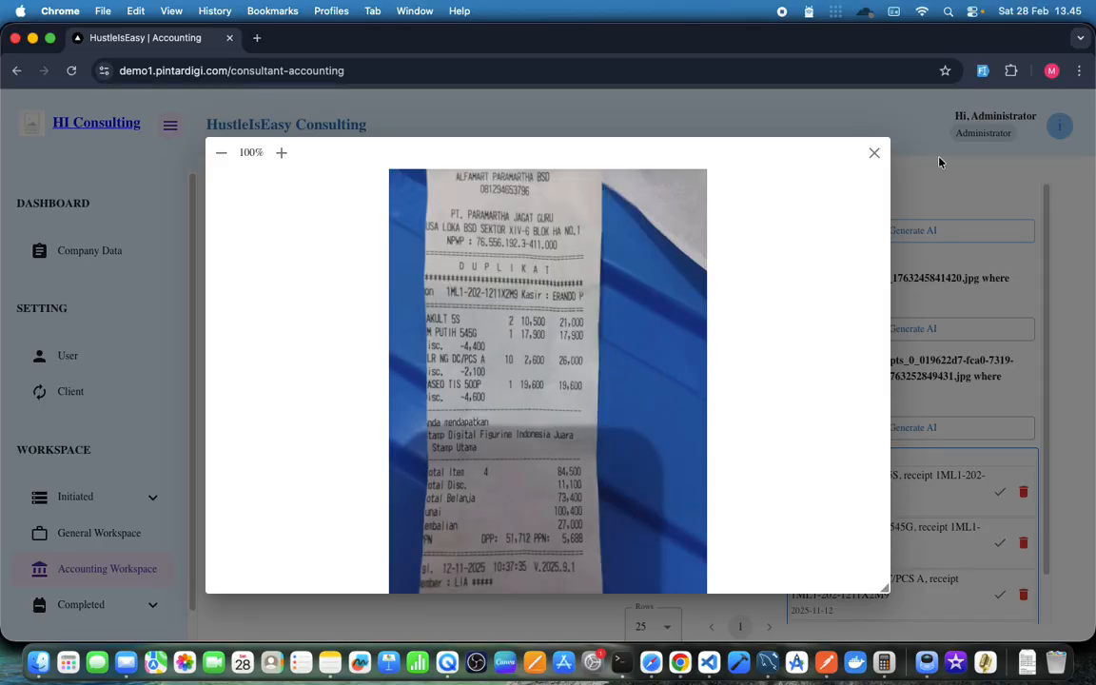
pyautogui.click(873, 153)
# Delete the YAKULT 5S transaction that has no attachment and remove the YAKULT 5S entry from the generated transactions.
pyautogui.scroll(-1, 618, 419)
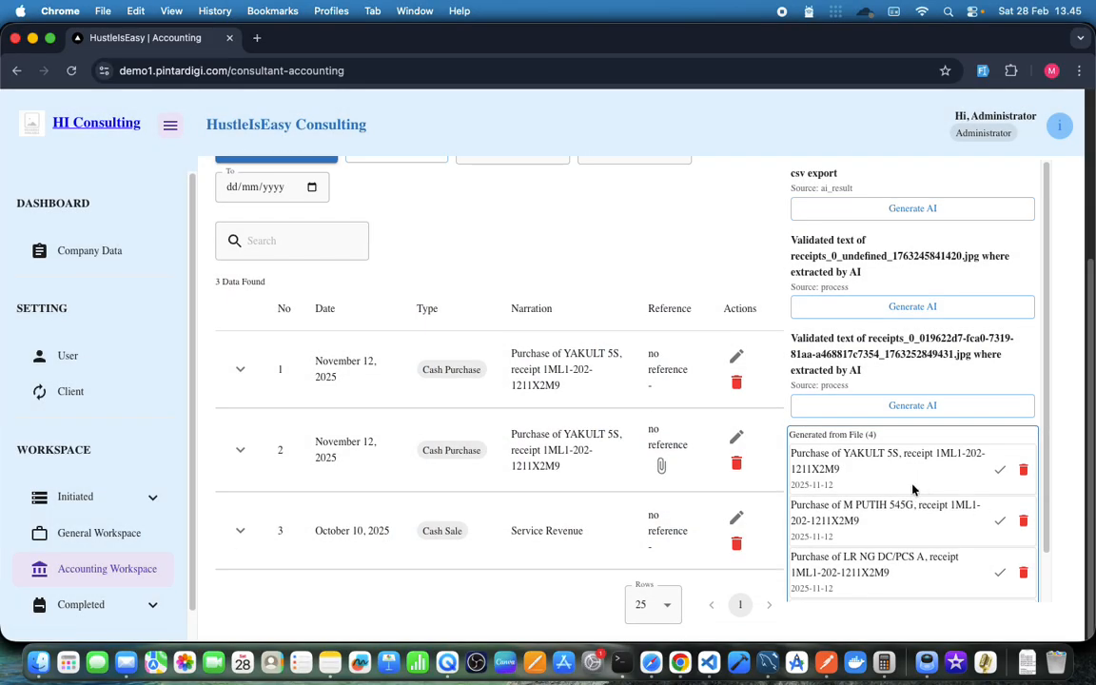
pyautogui.click(735, 381)
pyautogui.click(1023, 490)
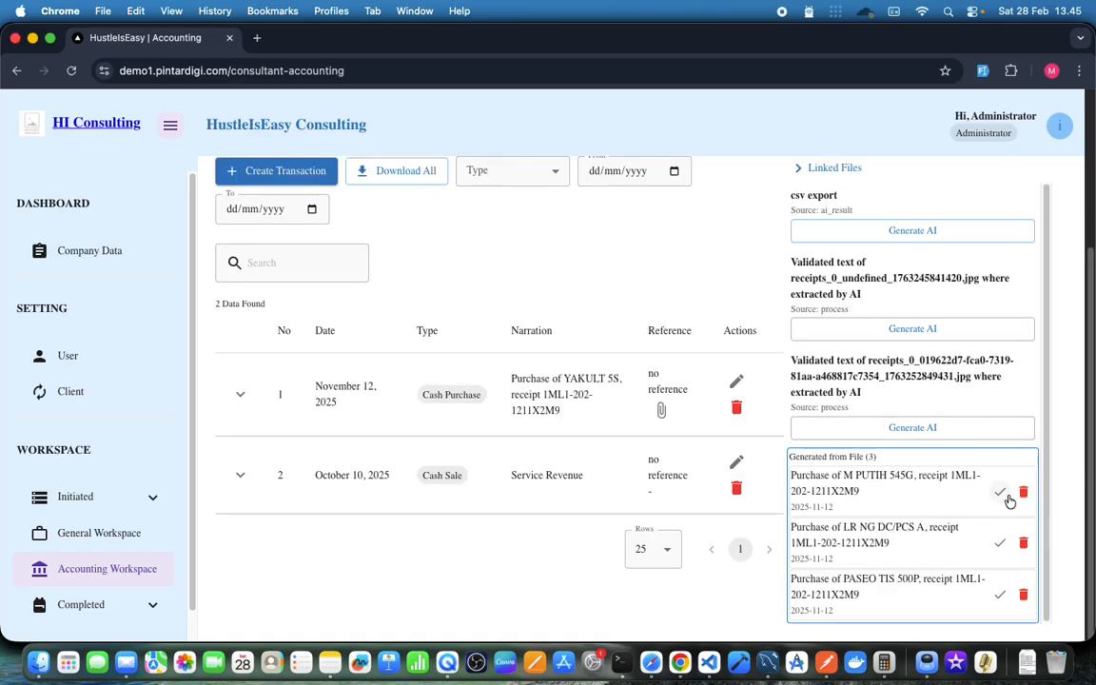
# Create the generated M PUTIH 545G purchase transaction with pintardigi.png uploaded from Downloads as file reference, and view its attachment.
pyautogui.click(1005, 495)
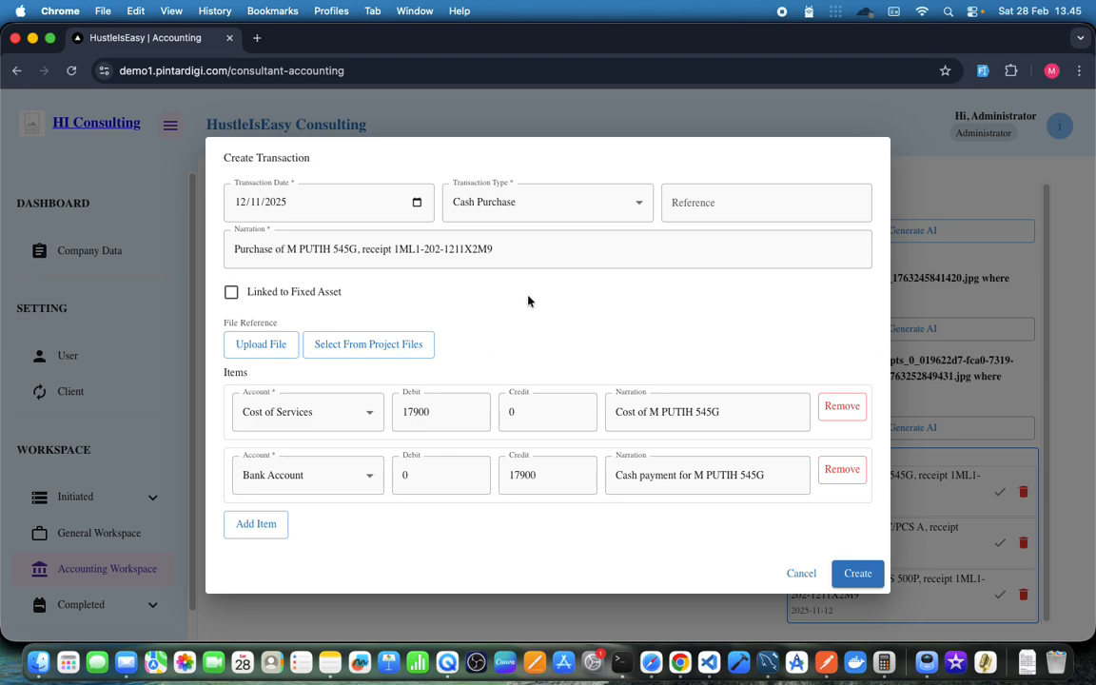
pyautogui.click(254, 345)
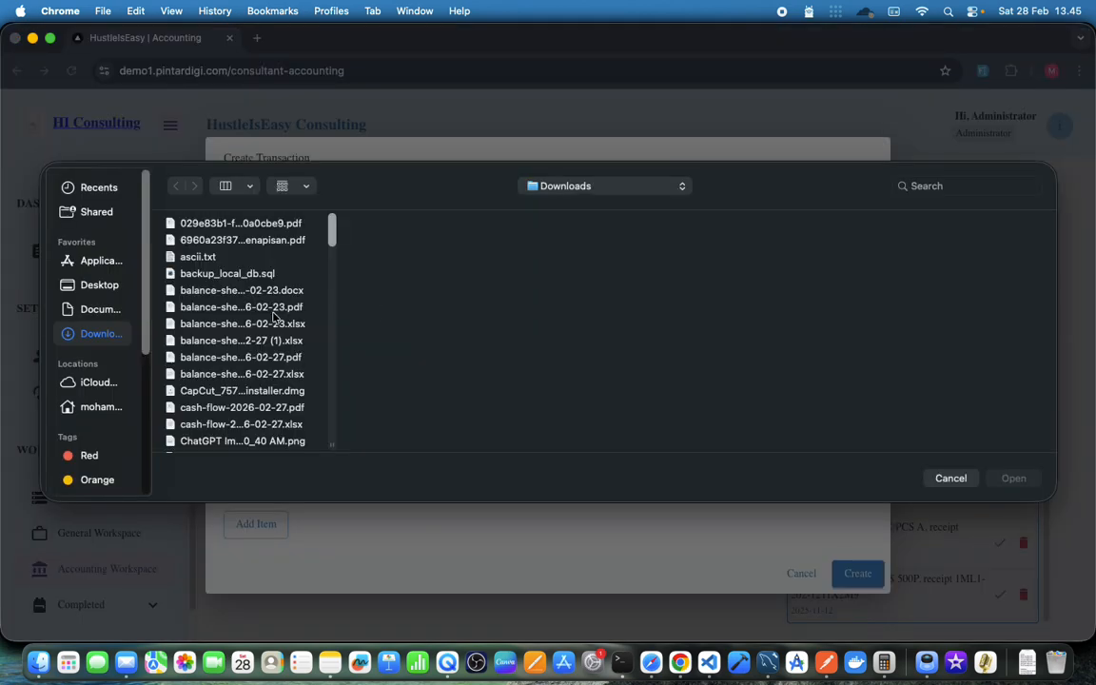
pyautogui.scroll(-15, 266, 324)
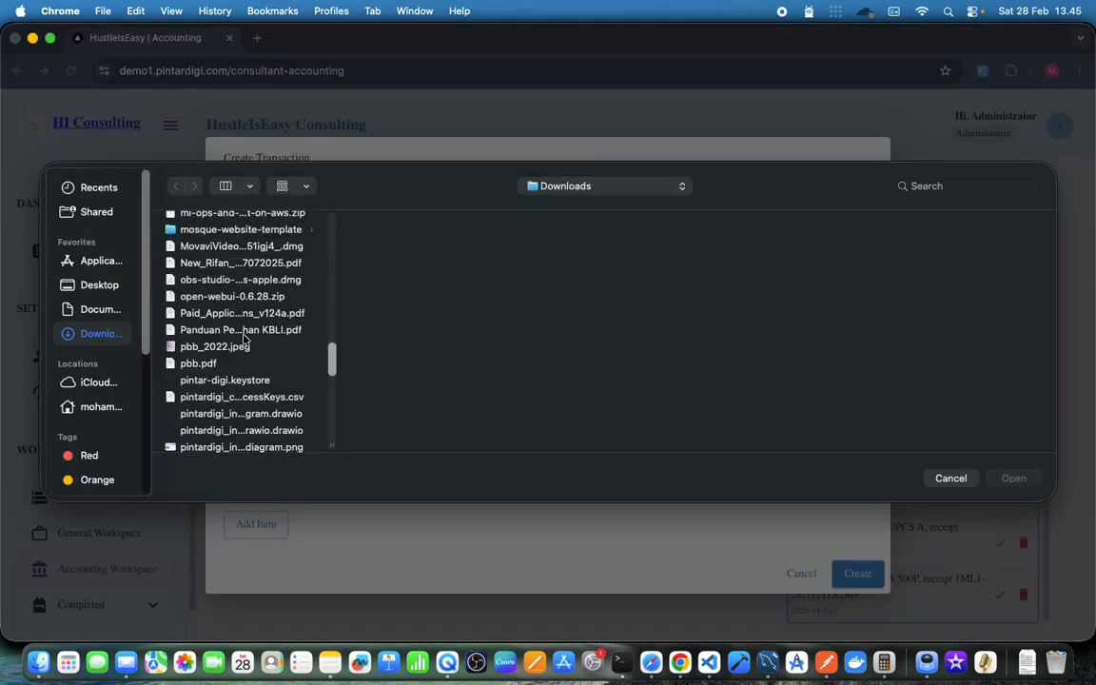
pyautogui.scroll(-8, 245, 338)
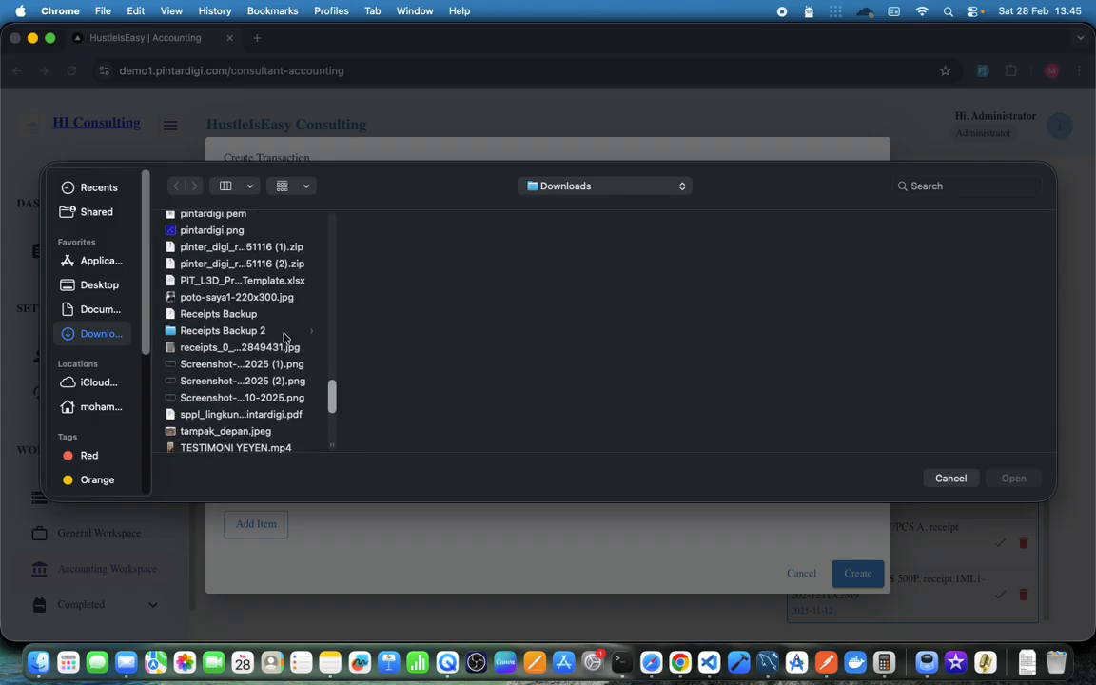
pyautogui.click(214, 230)
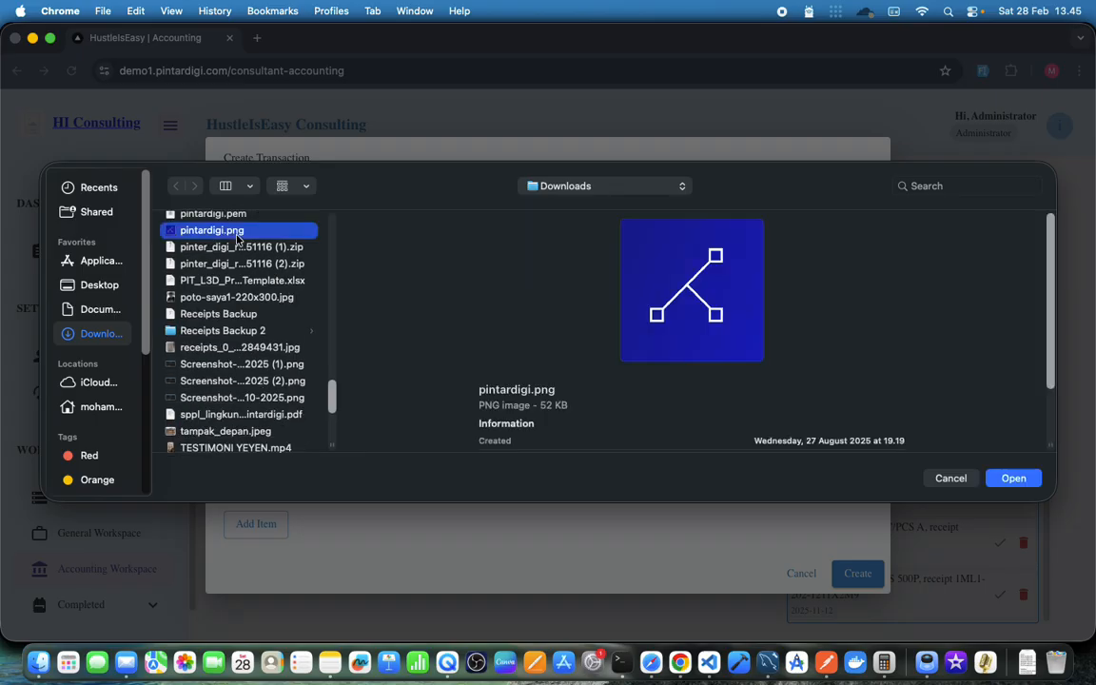
pyautogui.click(1013, 478)
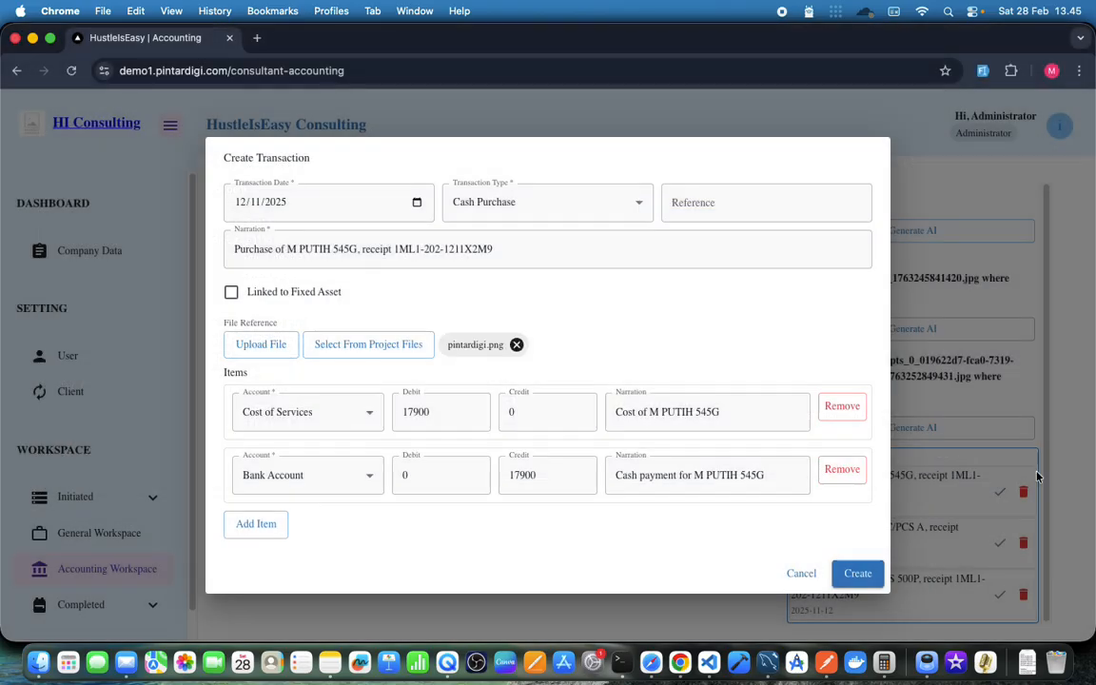
pyautogui.click(857, 576)
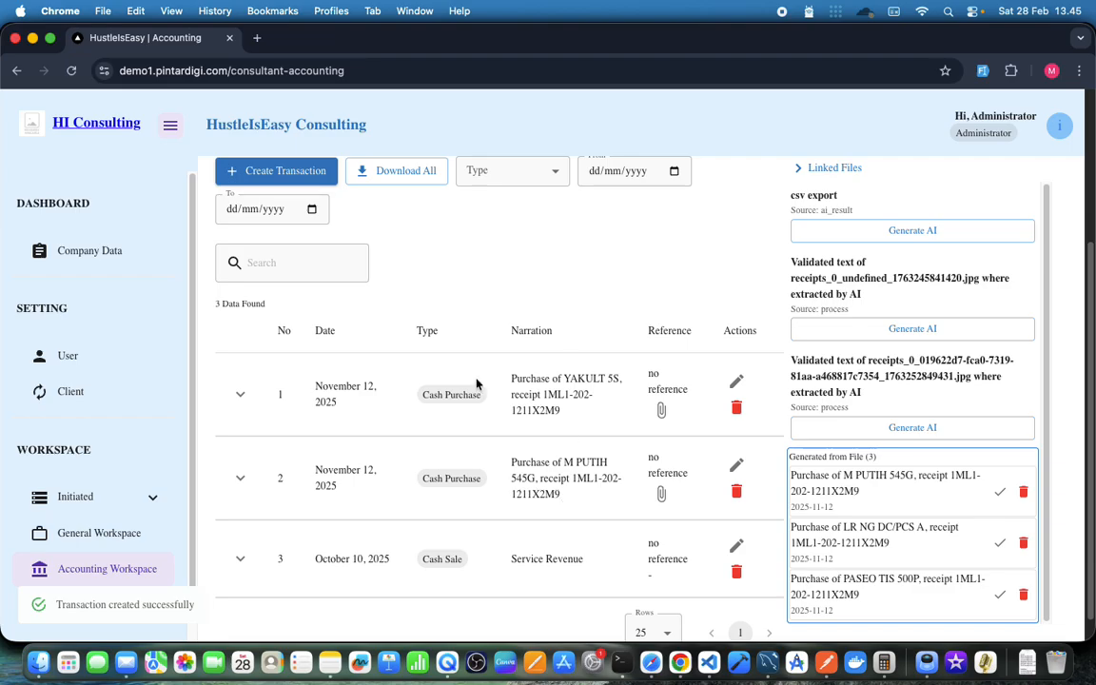
pyautogui.click(665, 490)
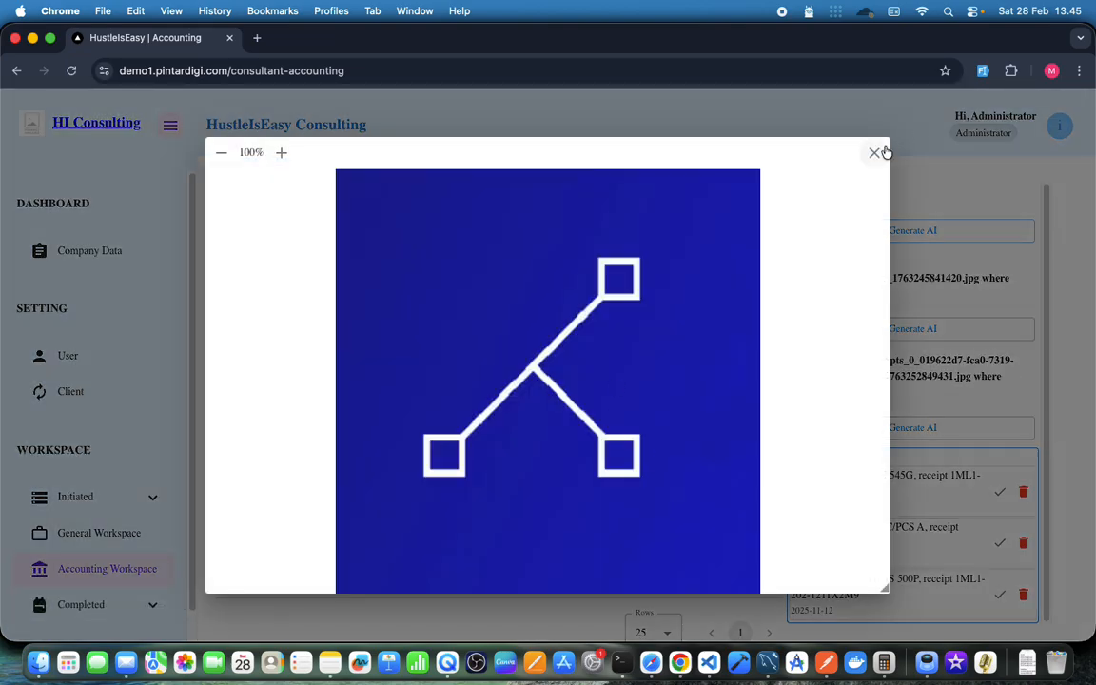
# Remove the M PUTIH 545G entry from the generated transactions and create the generated LR NG DC/PCS A purchase without a file reference.
pyautogui.click(876, 154)
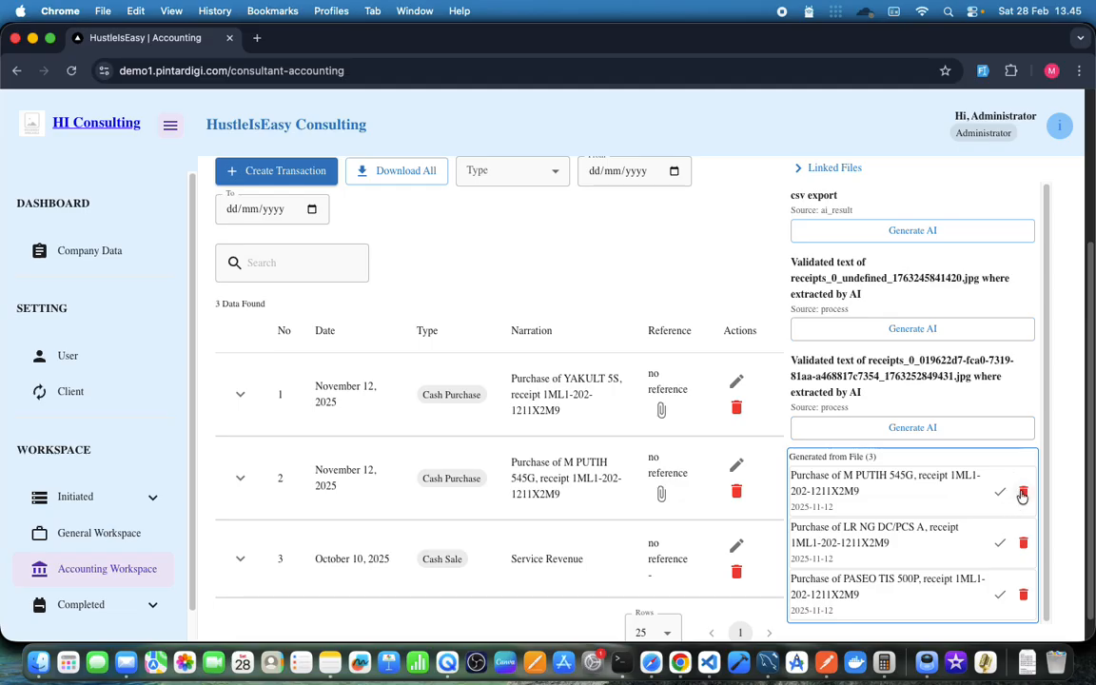
pyautogui.click(1022, 491)
pyautogui.click(1011, 491)
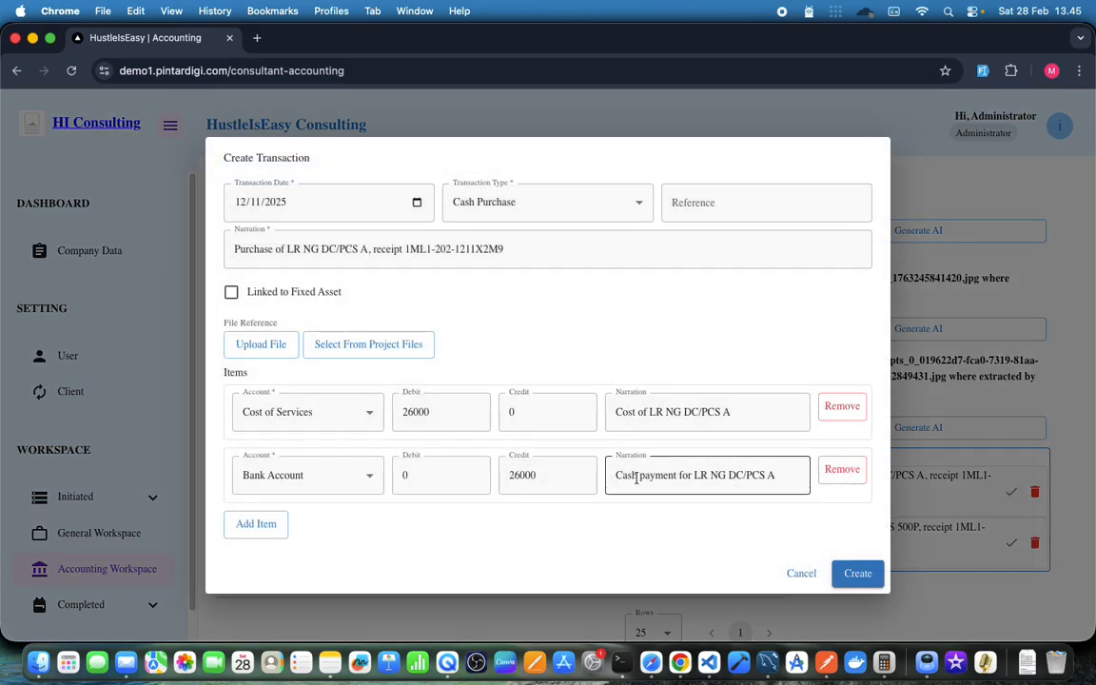
pyautogui.click(849, 570)
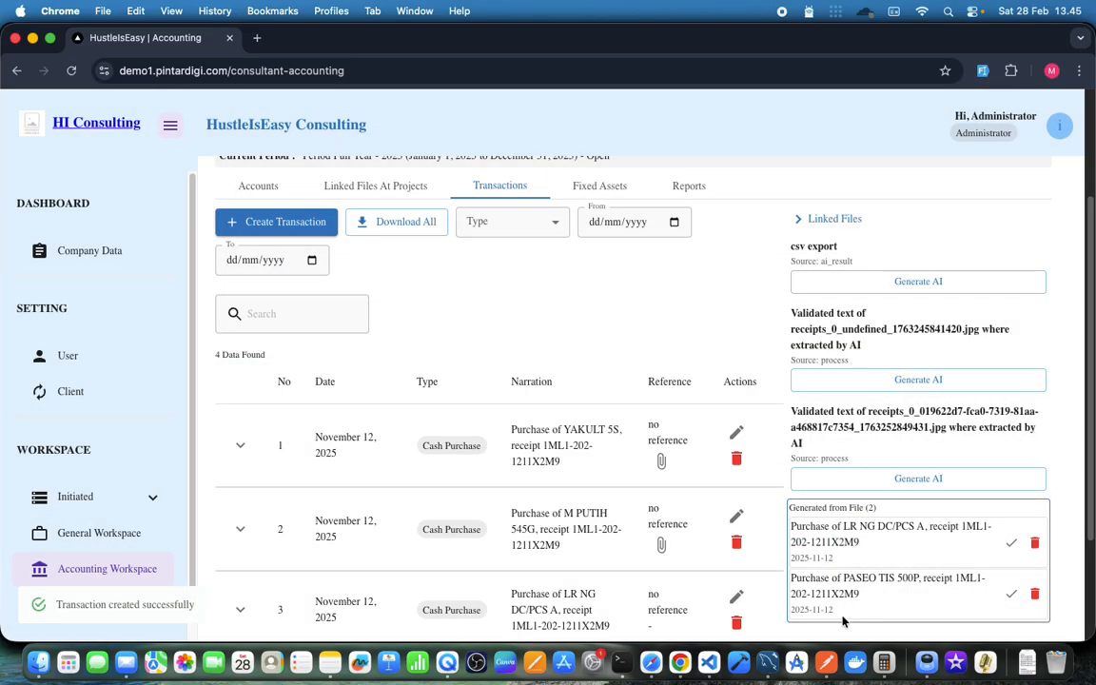
# Remove the LR NG DC/PCS A entry from the generated transactions and create the generated PASEO TIS 500P purchase without a file reference.
pyautogui.scroll(-4, 953, 565)
pyautogui.click(1034, 438)
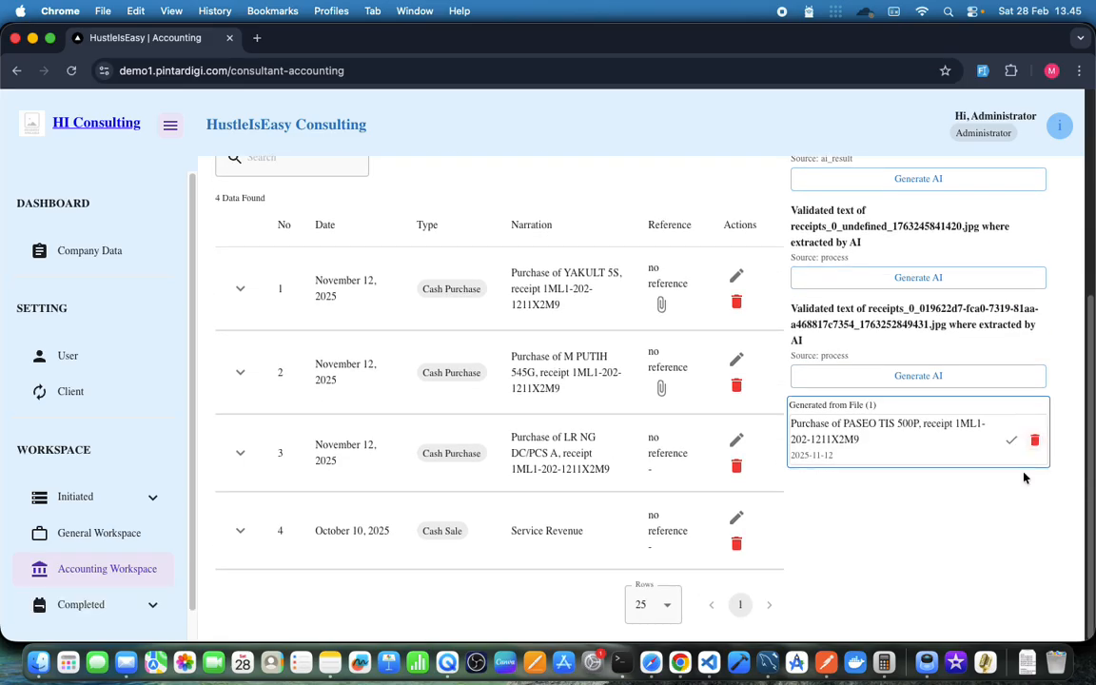
pyautogui.click(1012, 441)
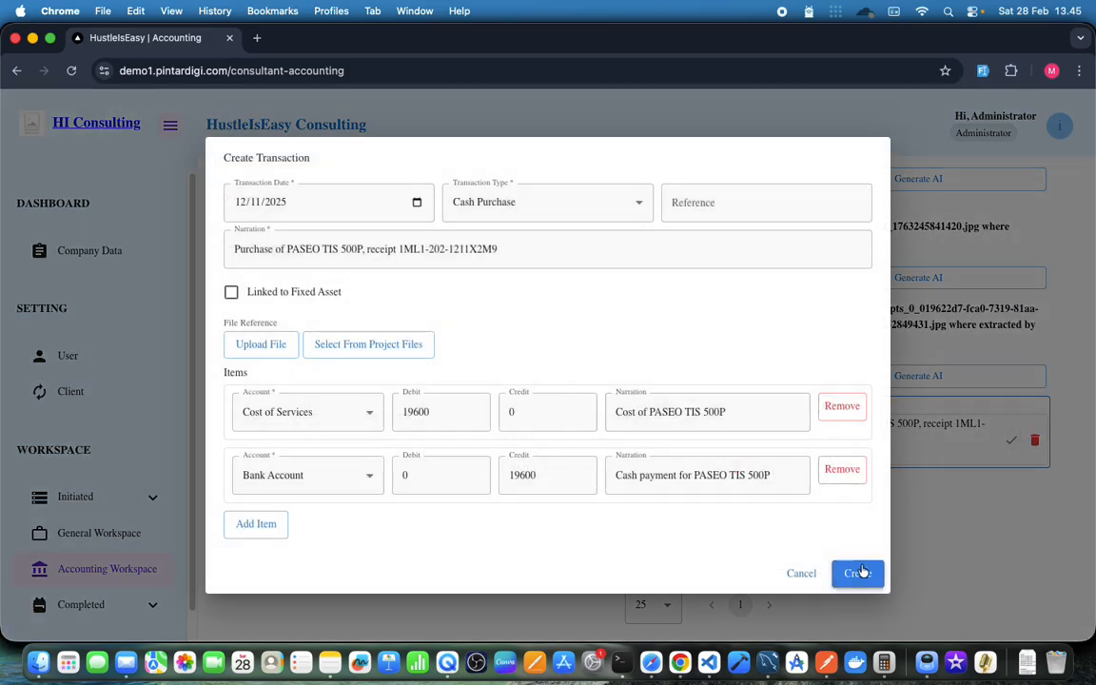
pyautogui.click(860, 570)
pyautogui.scroll(-4, 504, 445)
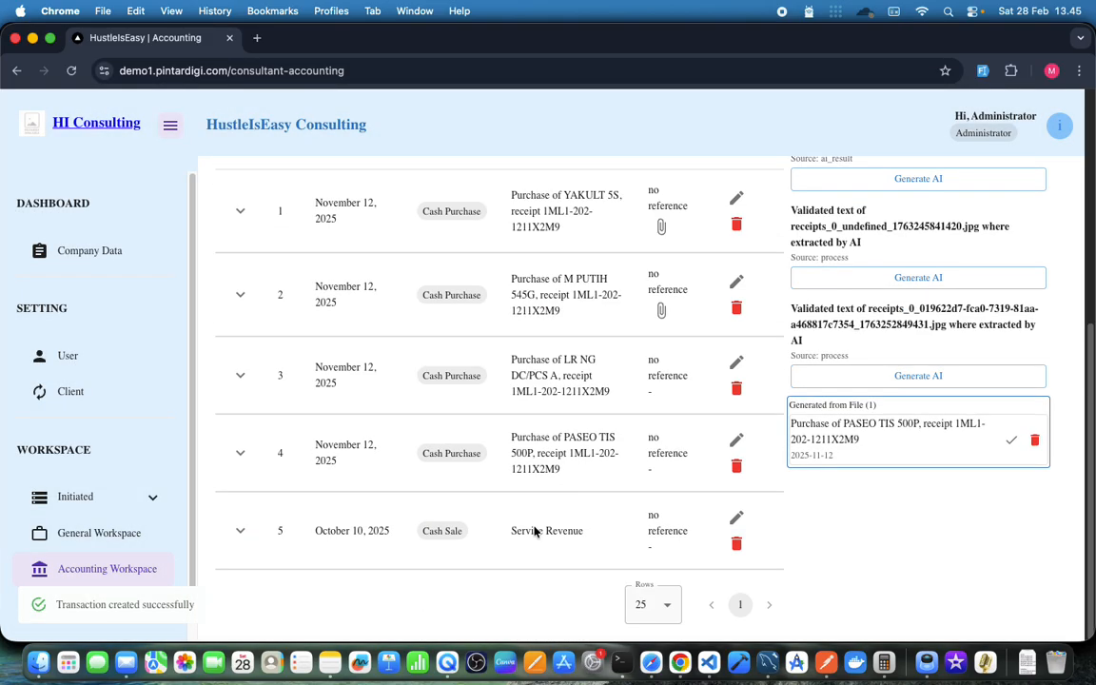
# Start a new fixed asset named MotorCycle with asset code 333333.
pyautogui.scroll(5, 515, 553)
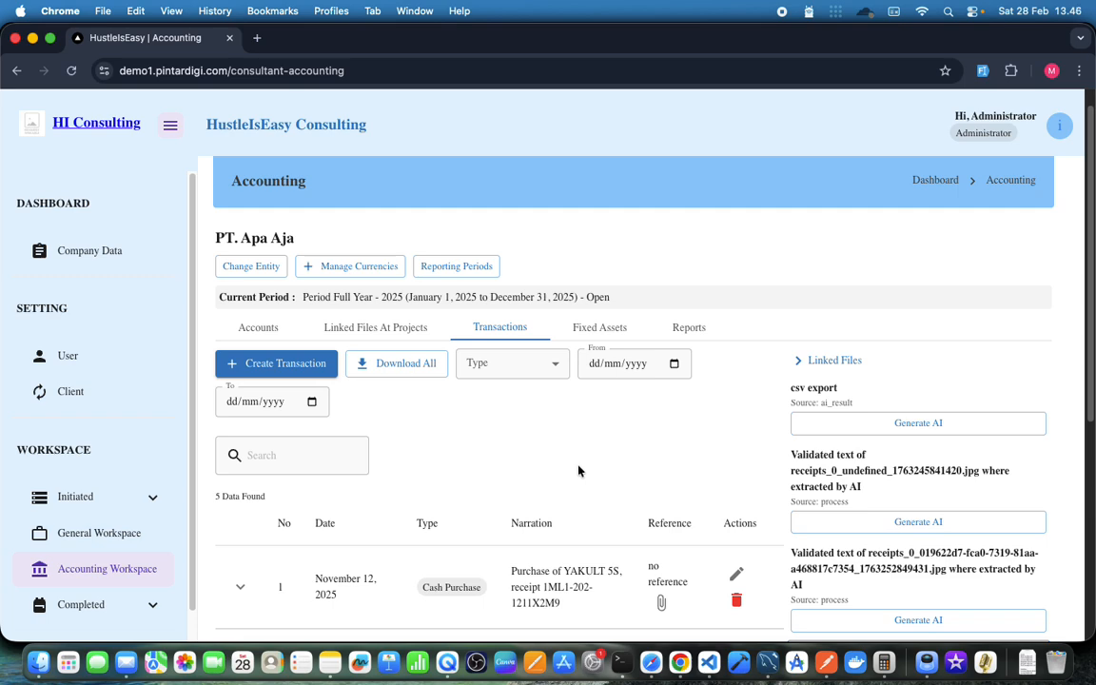
pyautogui.scroll(-1, 578, 470)
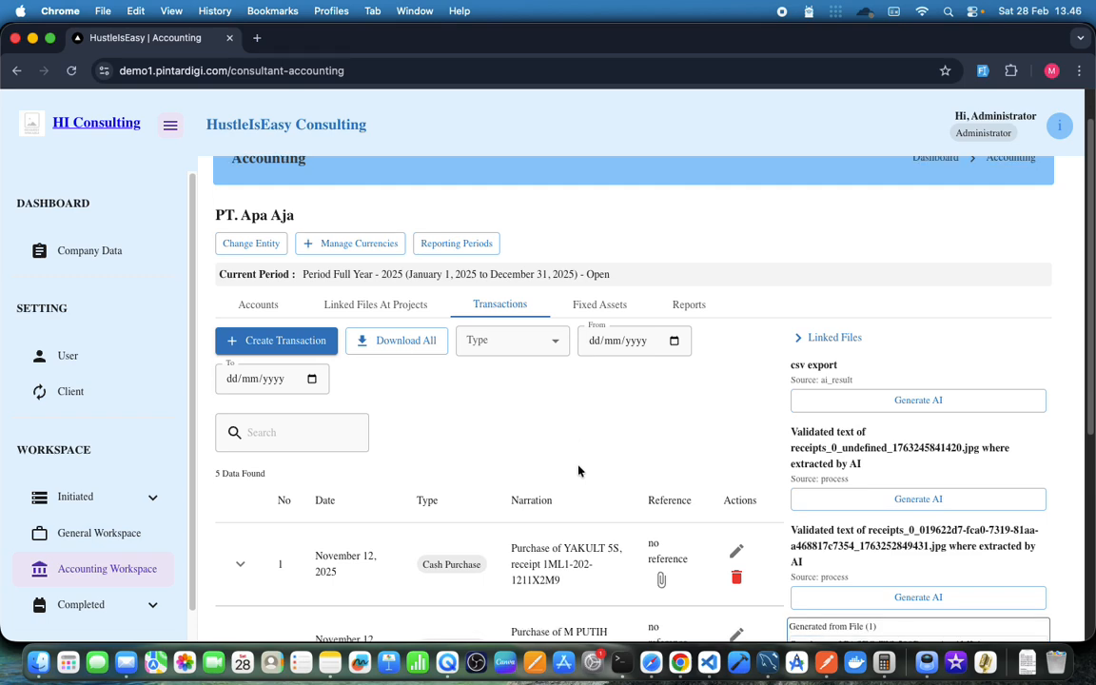
pyautogui.scroll(2, 578, 470)
pyautogui.click(590, 359)
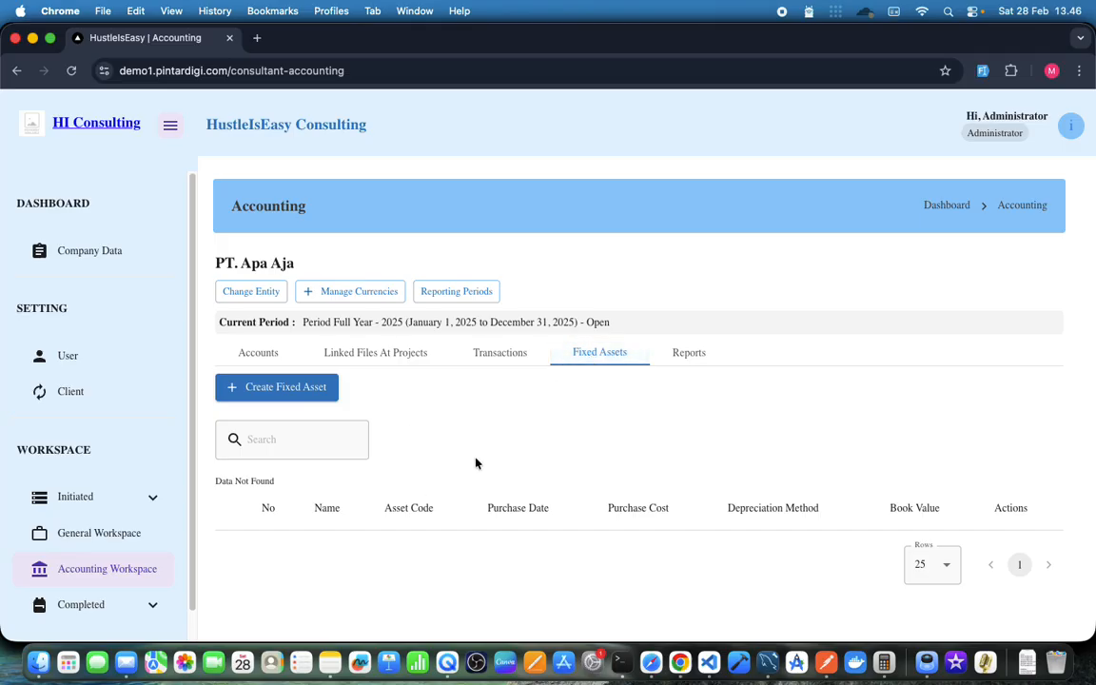
pyautogui.click(281, 386)
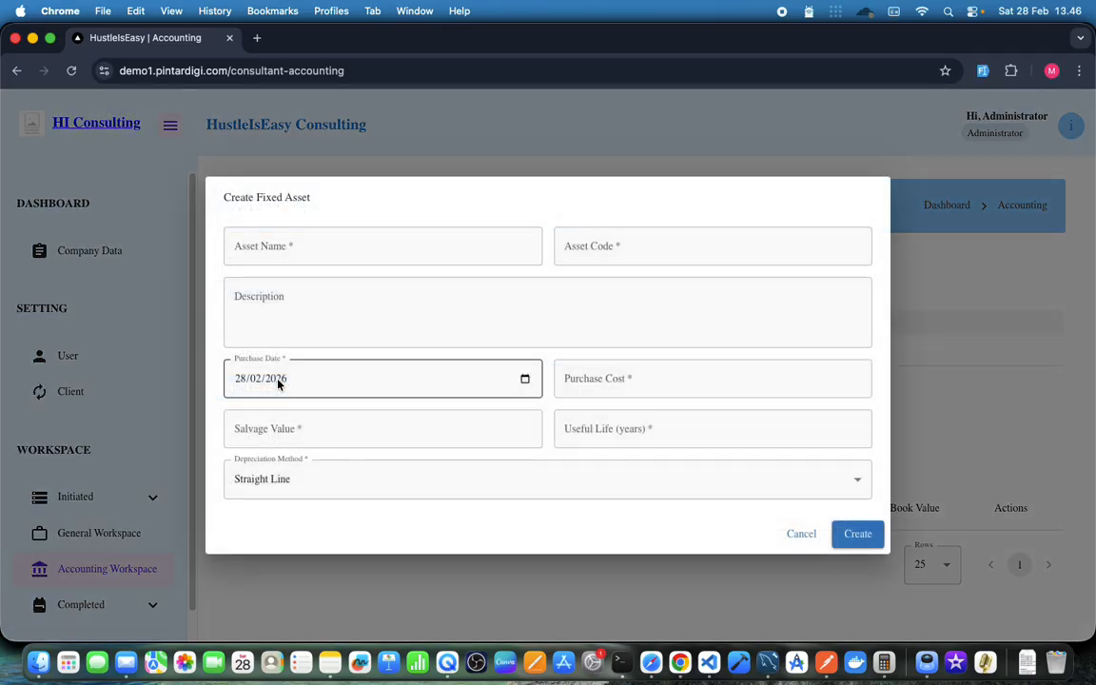
pyautogui.click(392, 245)
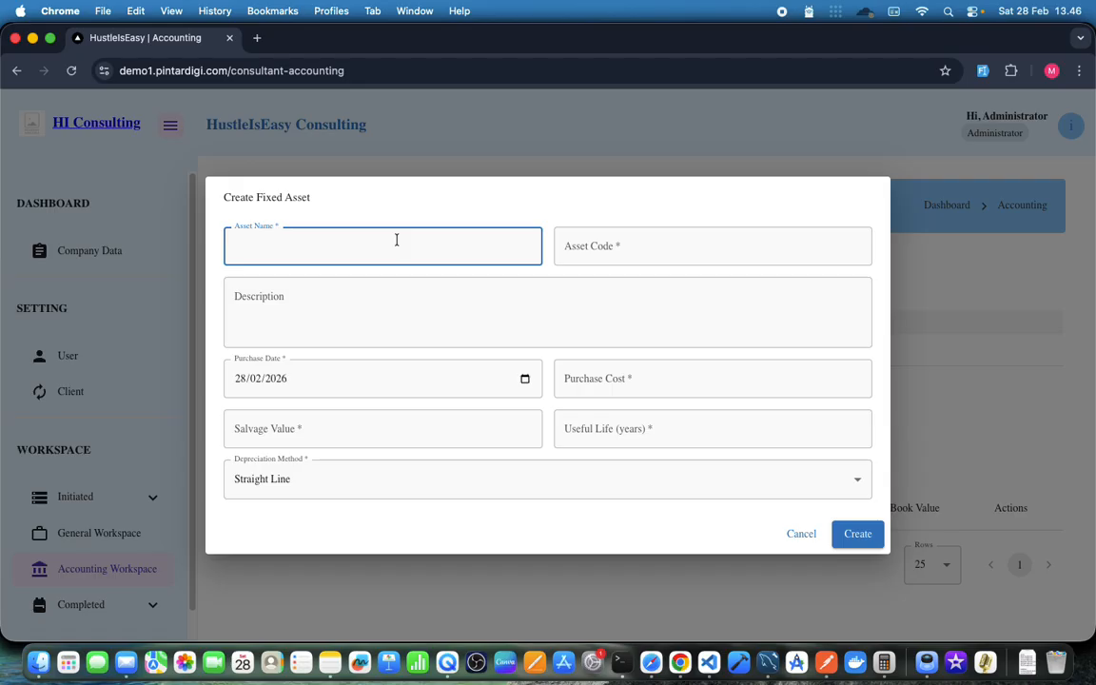
pyautogui.write('MotorCycle')
pyautogui.click(678, 246)
pyautogui.write('333333')
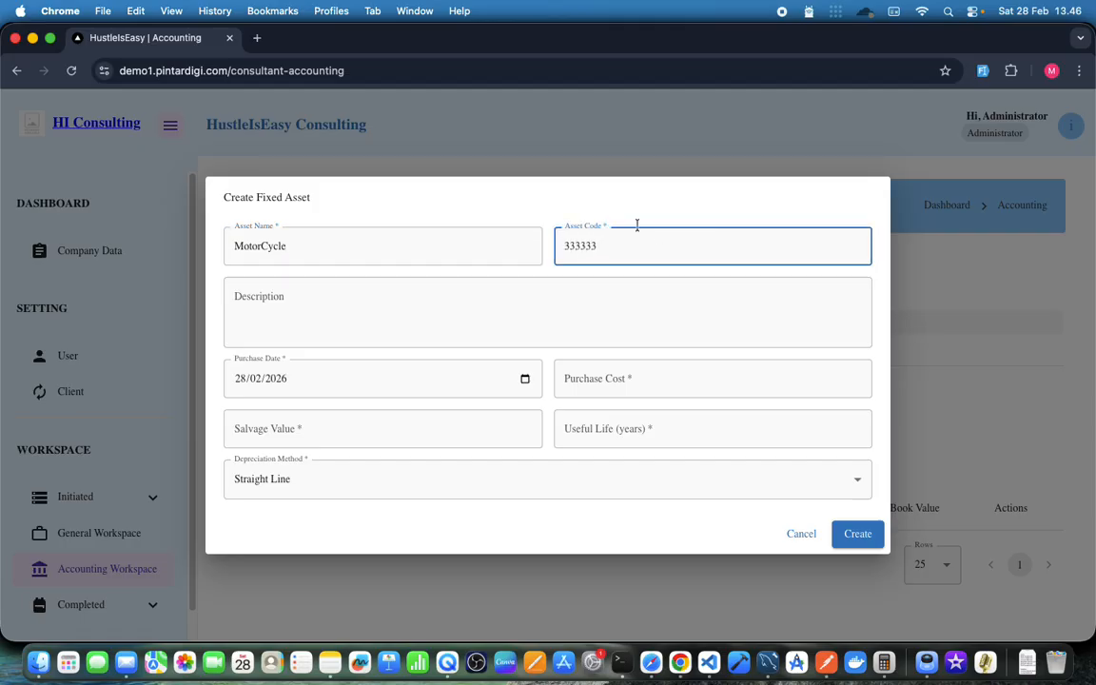
# Create the asset with purchase date 10/10/2025, purchase cost 10000000, salvage value 1000000 and a useful life of 5 years.
pyautogui.click(235, 380)
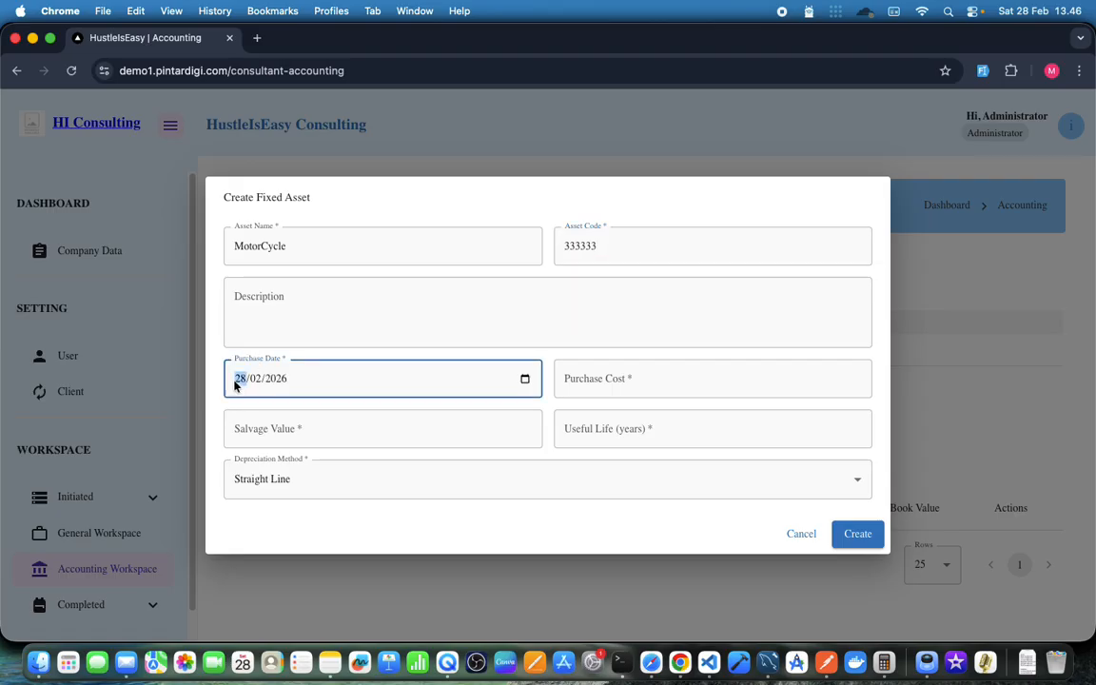
pyautogui.write('10/10/2025')
pyautogui.click(649, 374)
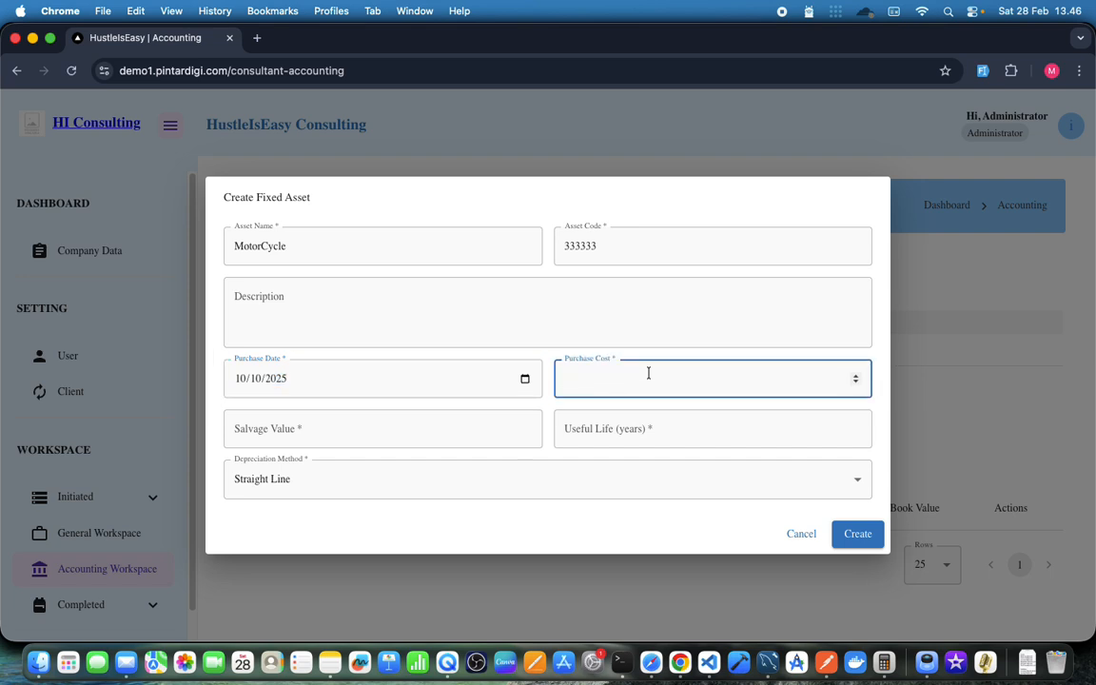
pyautogui.write('10000000')
pyautogui.click(489, 430)
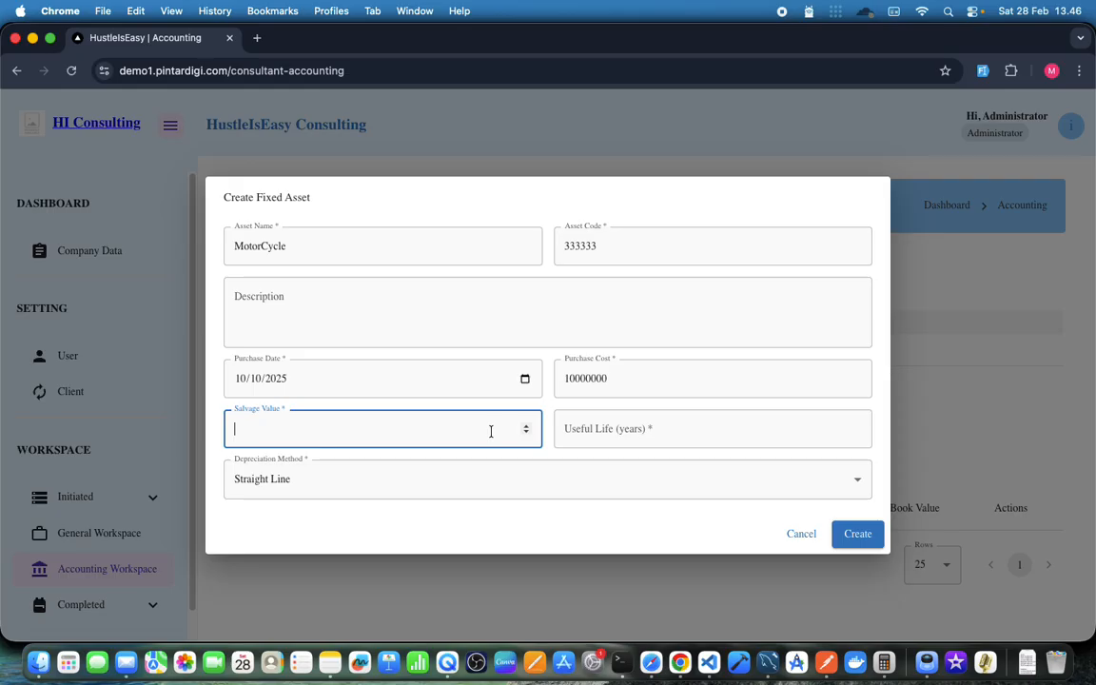
pyautogui.write('1000000')
pyautogui.click(680, 433)
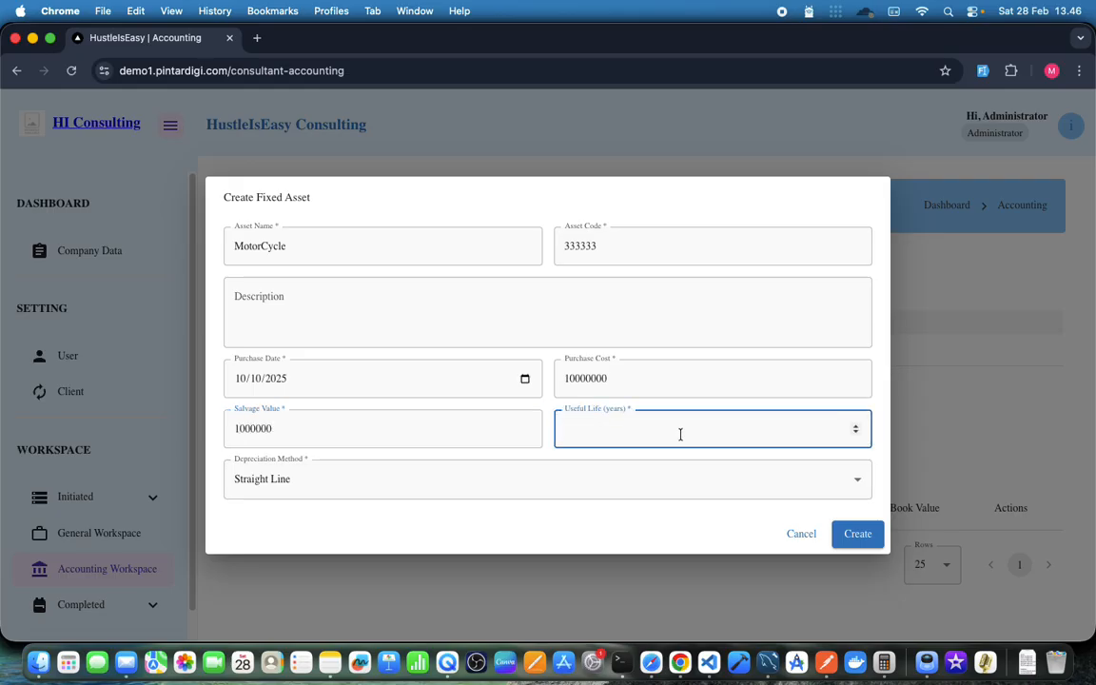
pyautogui.write('5')
pyautogui.click(866, 535)
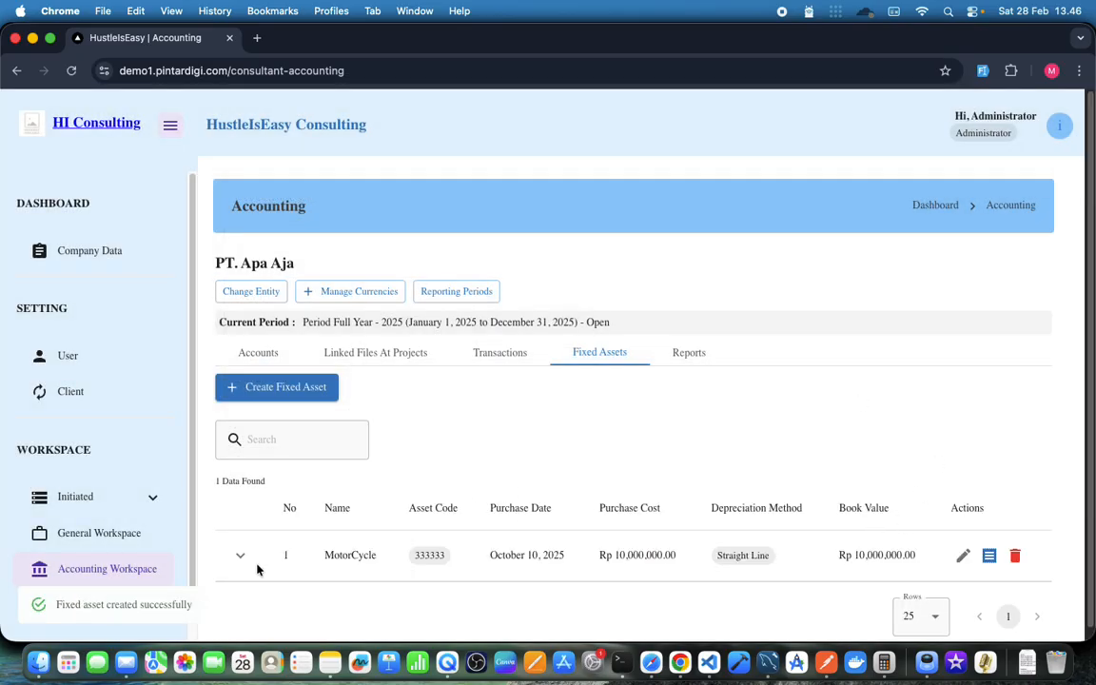
# View the MotorCycle asset's details and its form for adding a transaction, without adding one.
pyautogui.click(240, 555)
pyautogui.scroll(-2, 537, 473)
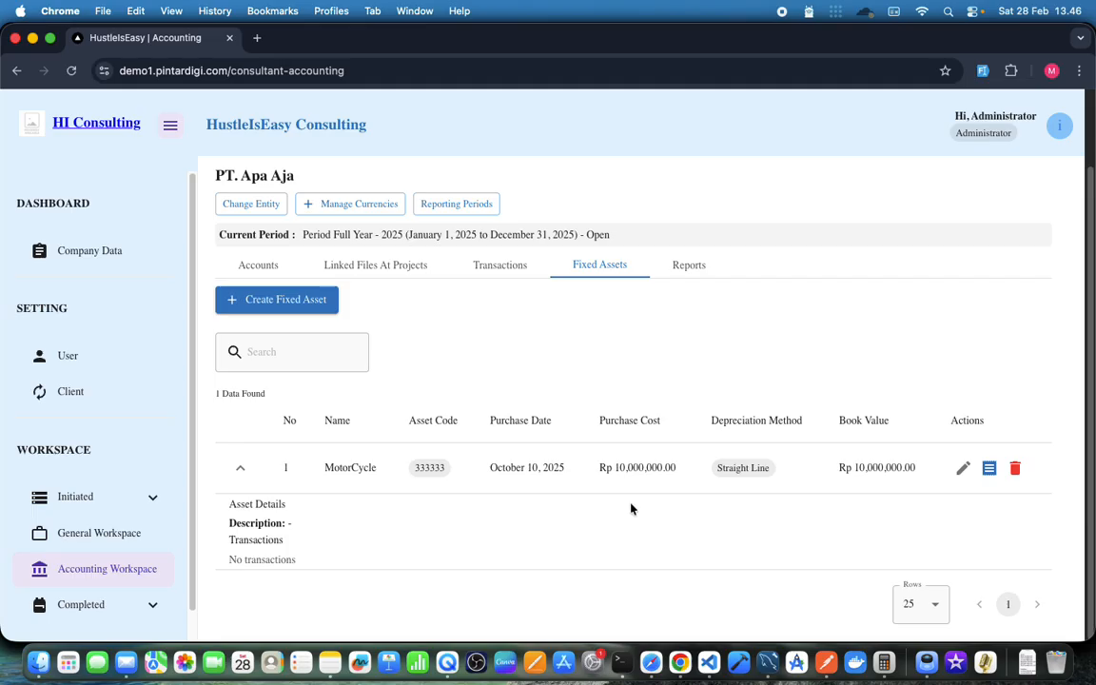
pyautogui.click(990, 469)
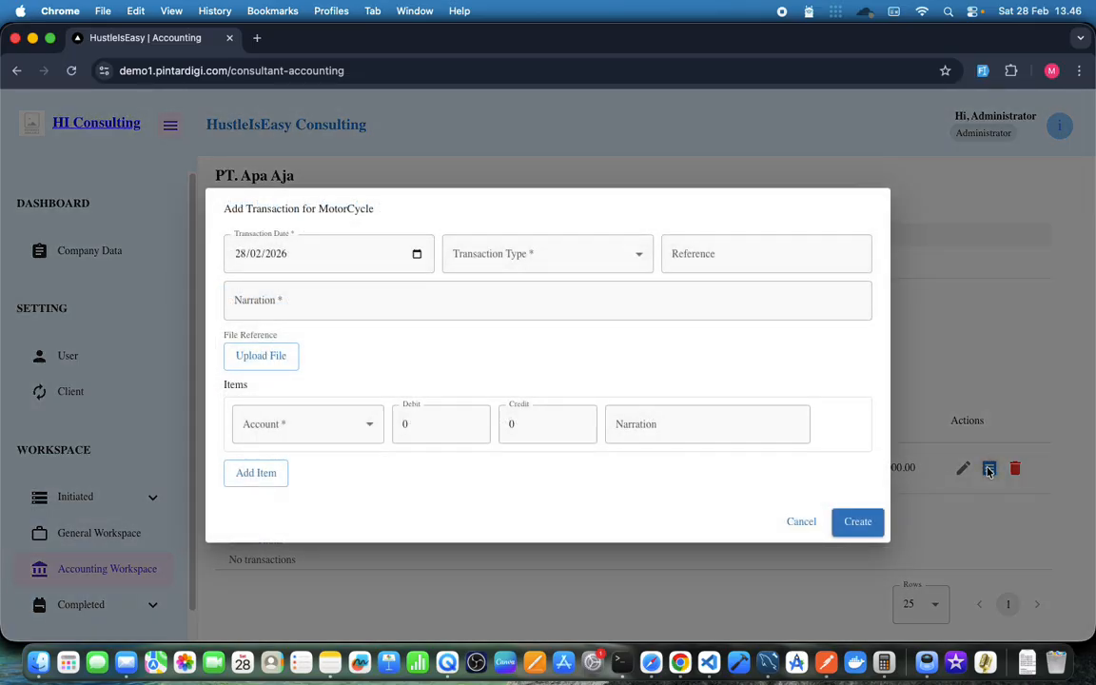
pyautogui.click(802, 521)
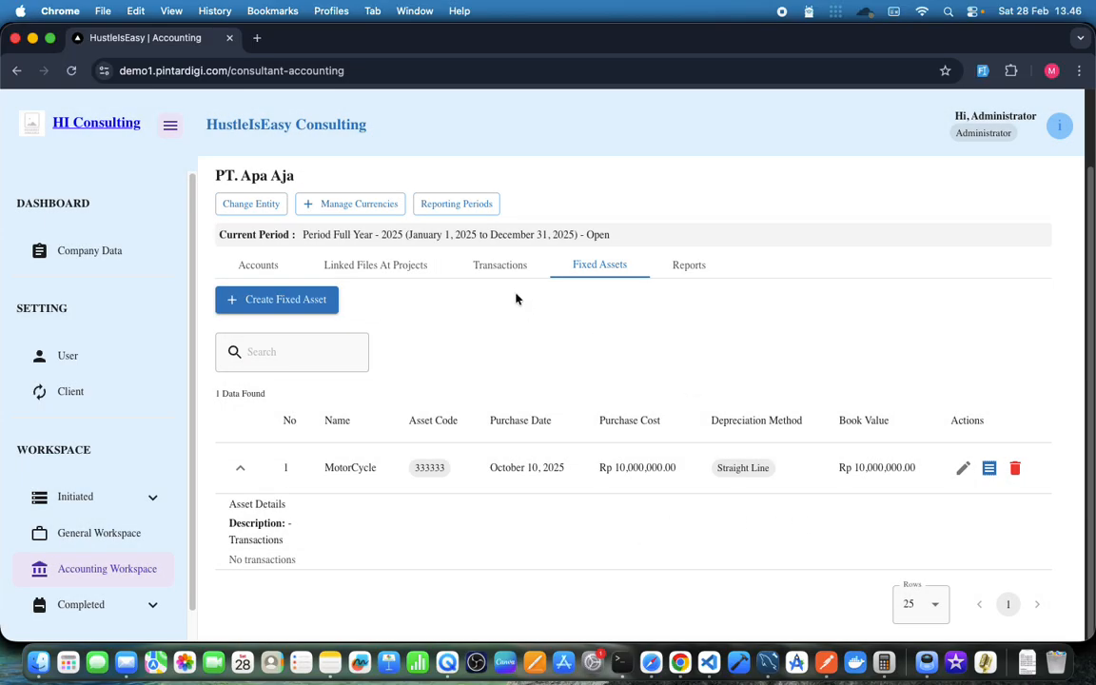
# Start a new transaction linked to the fixed asset MotorCycle (333333).
pyautogui.click(501, 265)
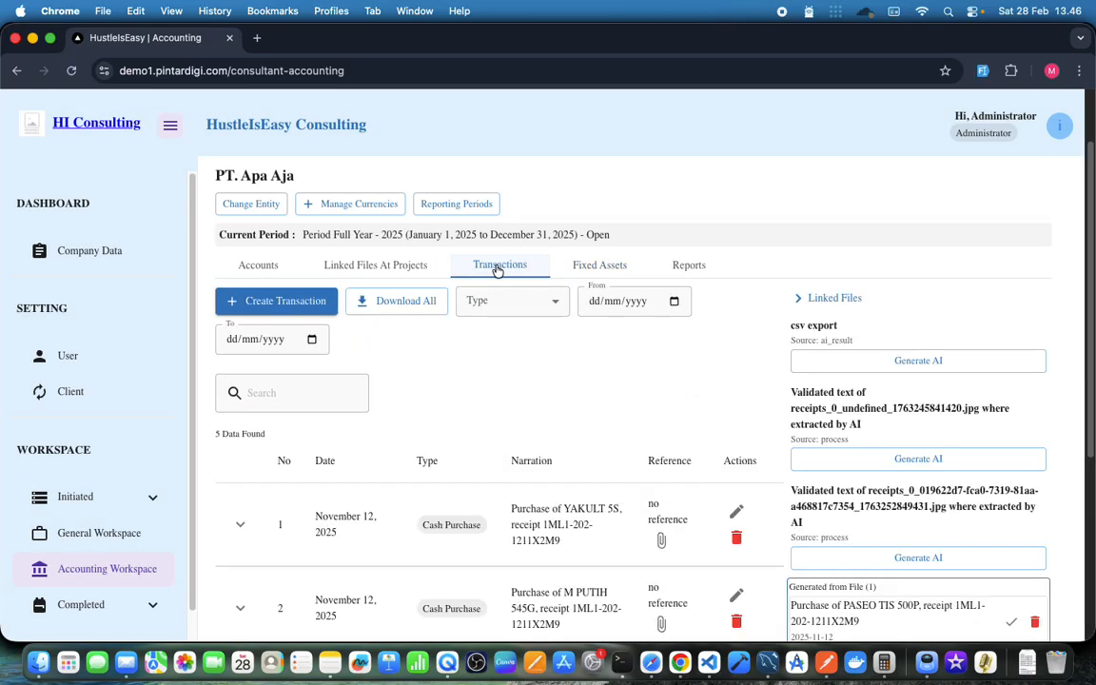
pyautogui.click(269, 303)
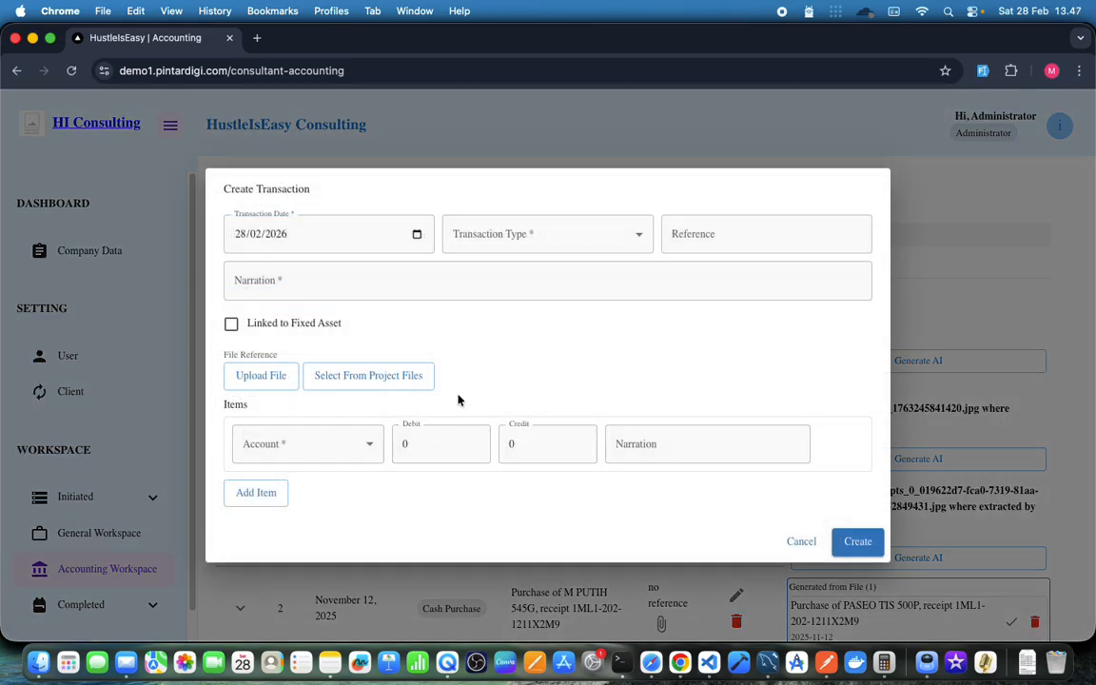
pyautogui.click(233, 324)
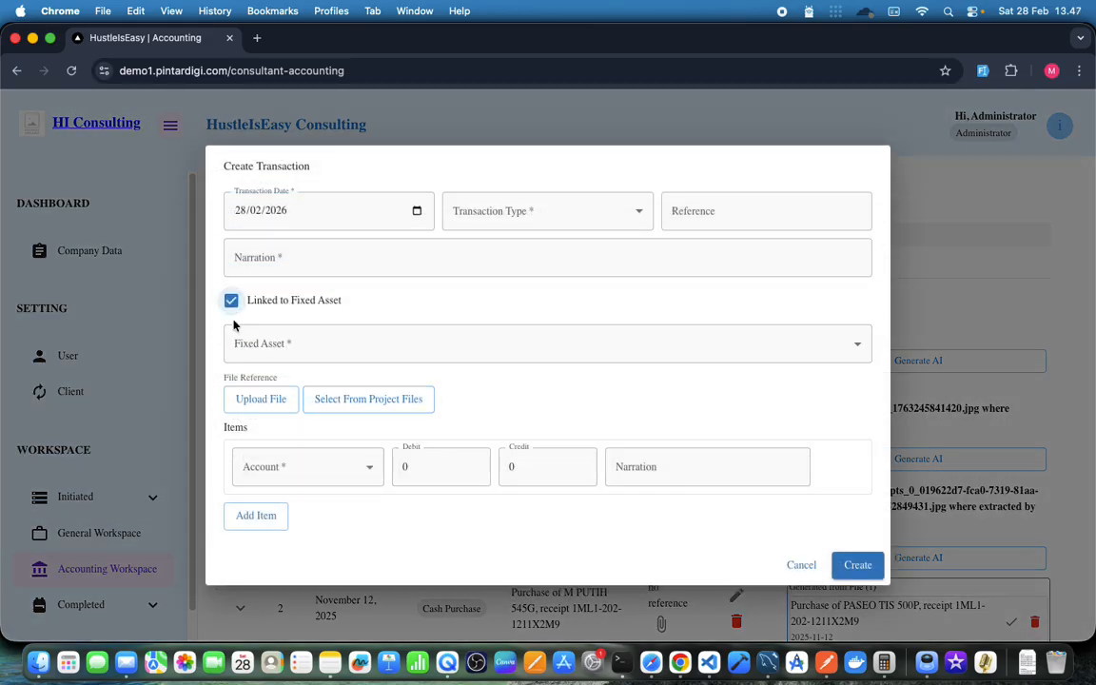
pyautogui.click(323, 350)
pyautogui.click(333, 382)
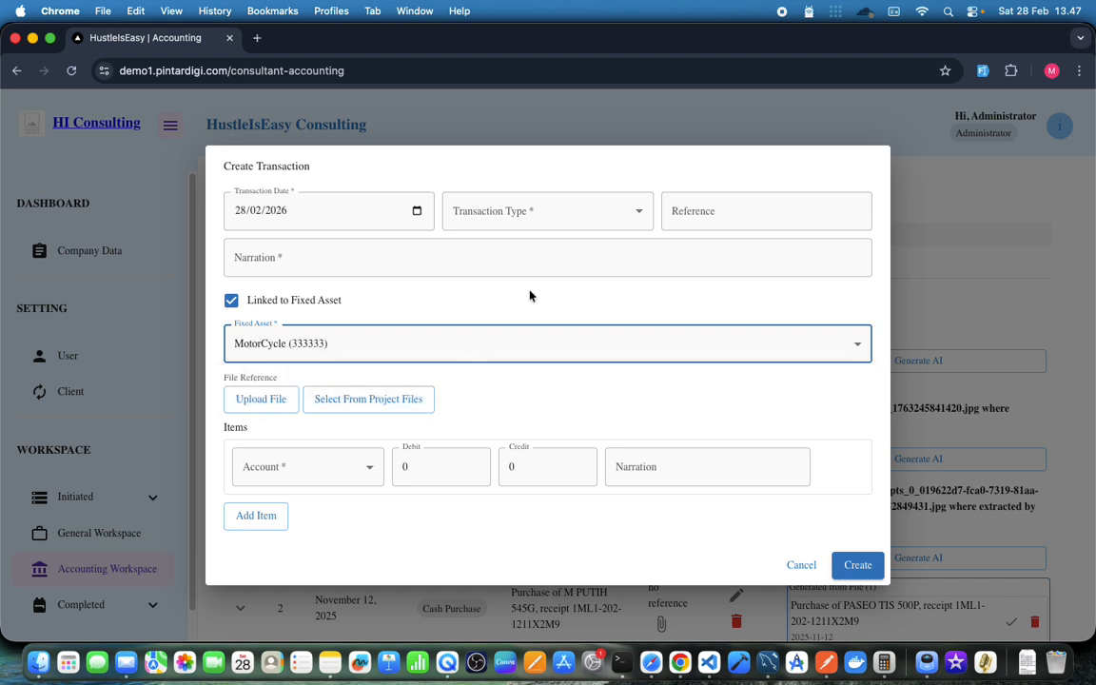
# Date the transaction 10/10/2025, set its type to Cash Purchase and enter the narration "Buy MotorCycle".
pyautogui.click(239, 213)
pyautogui.write('1')
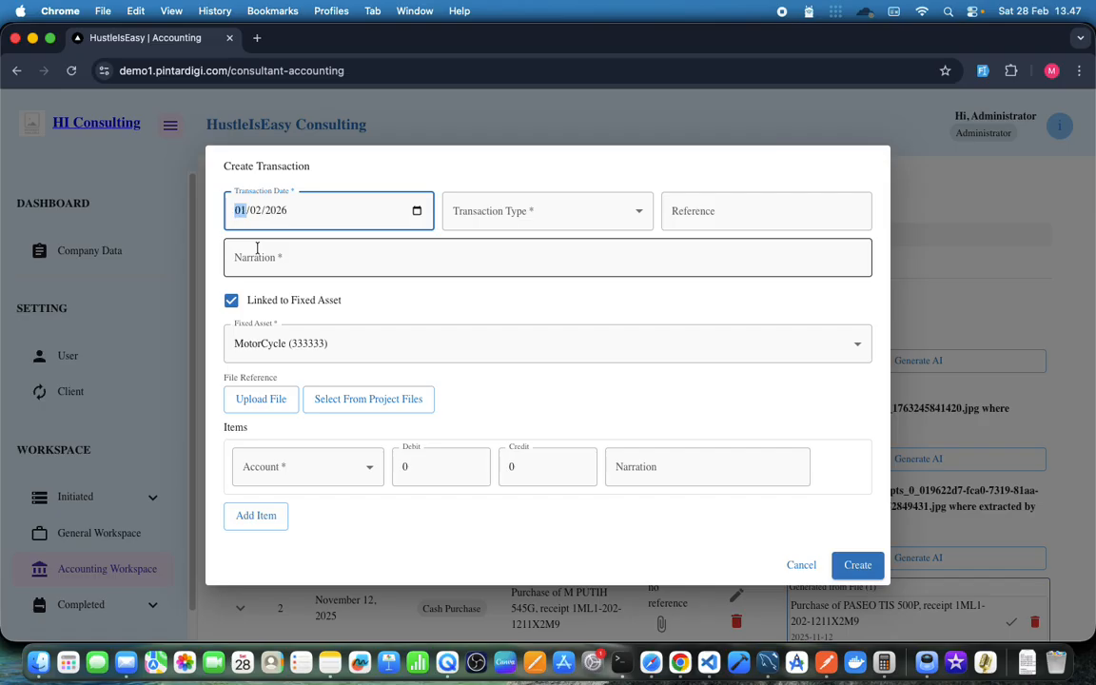
pyautogui.write('0/10/2025')
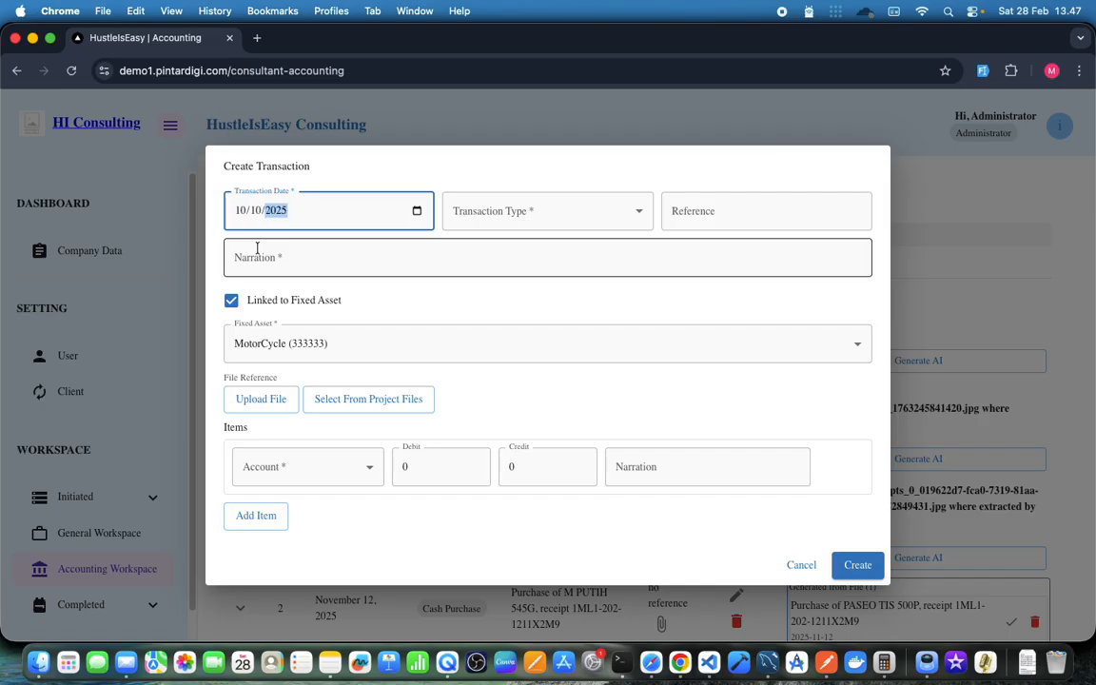
pyautogui.click(480, 221)
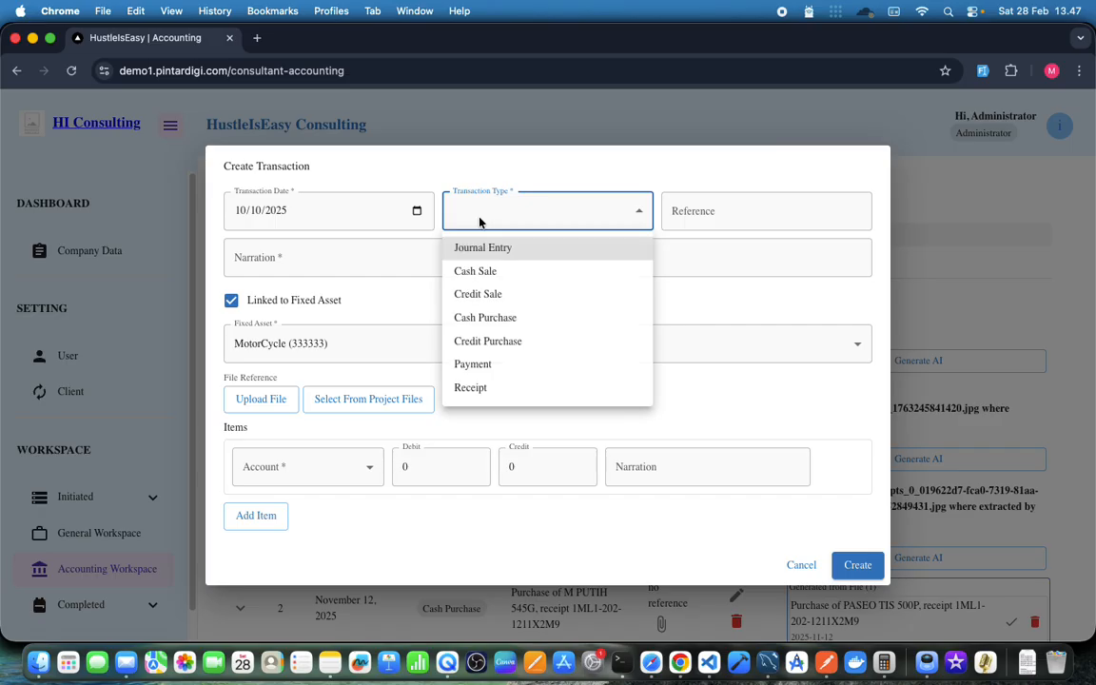
pyautogui.click(509, 317)
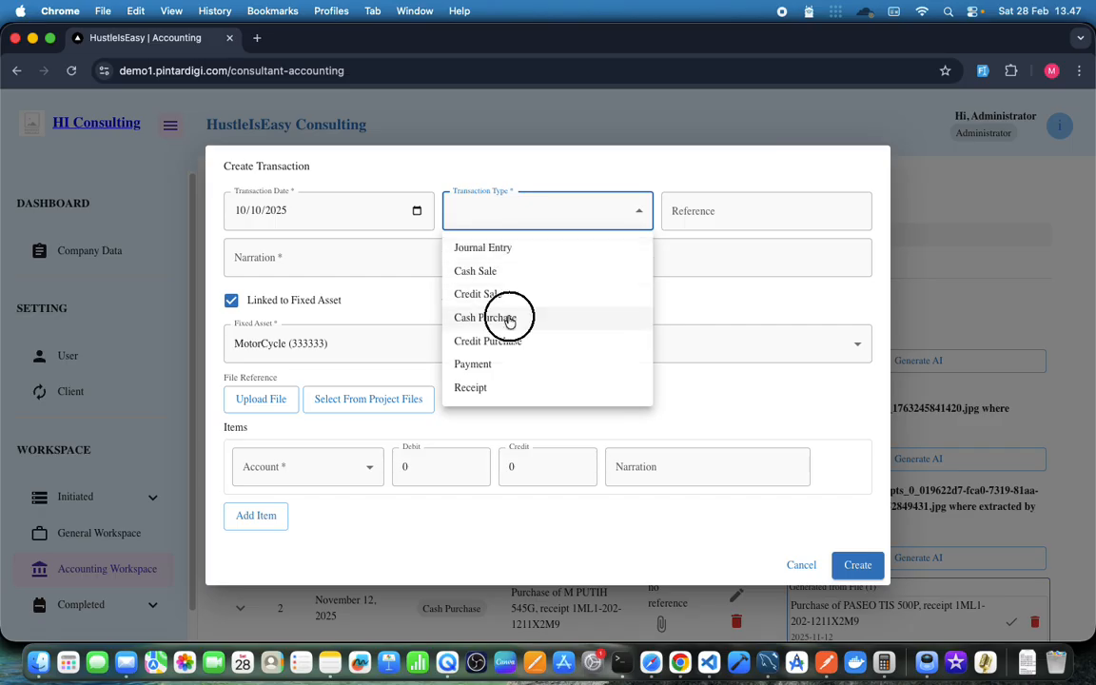
pyautogui.click(329, 251)
pyautogui.write('Bu')
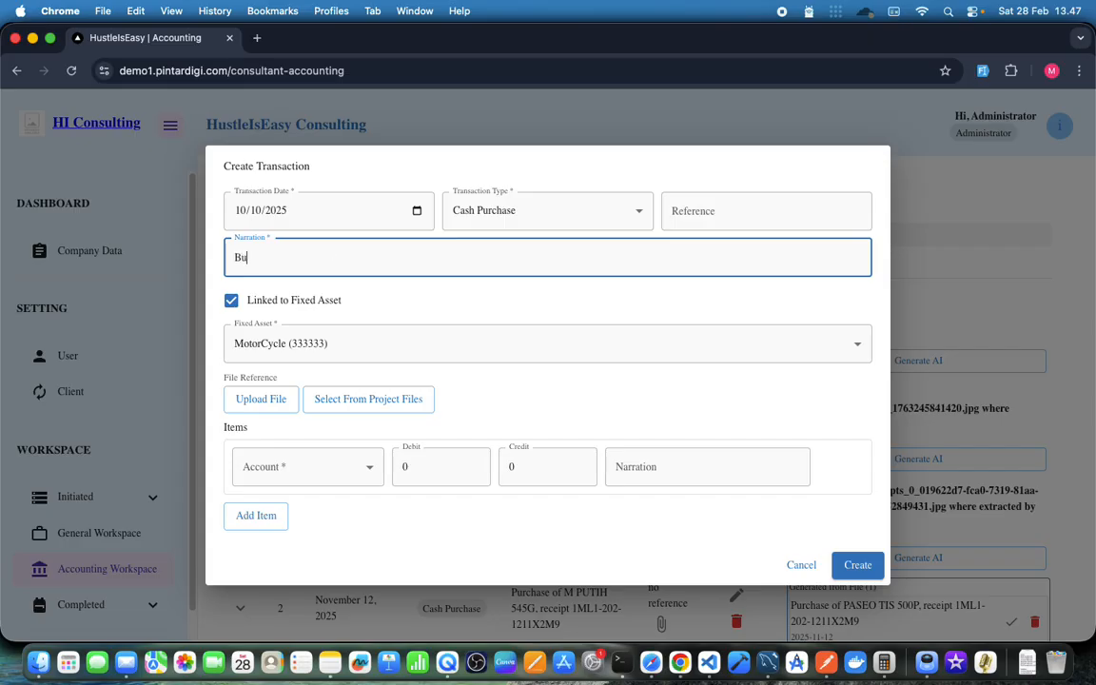
pyautogui.write('y MotorCycle')
# Assign the first transaction item to the Equipment account with a debit of 10000000.
pyautogui.click(313, 466)
pyautogui.scroll(-1, 319, 495)
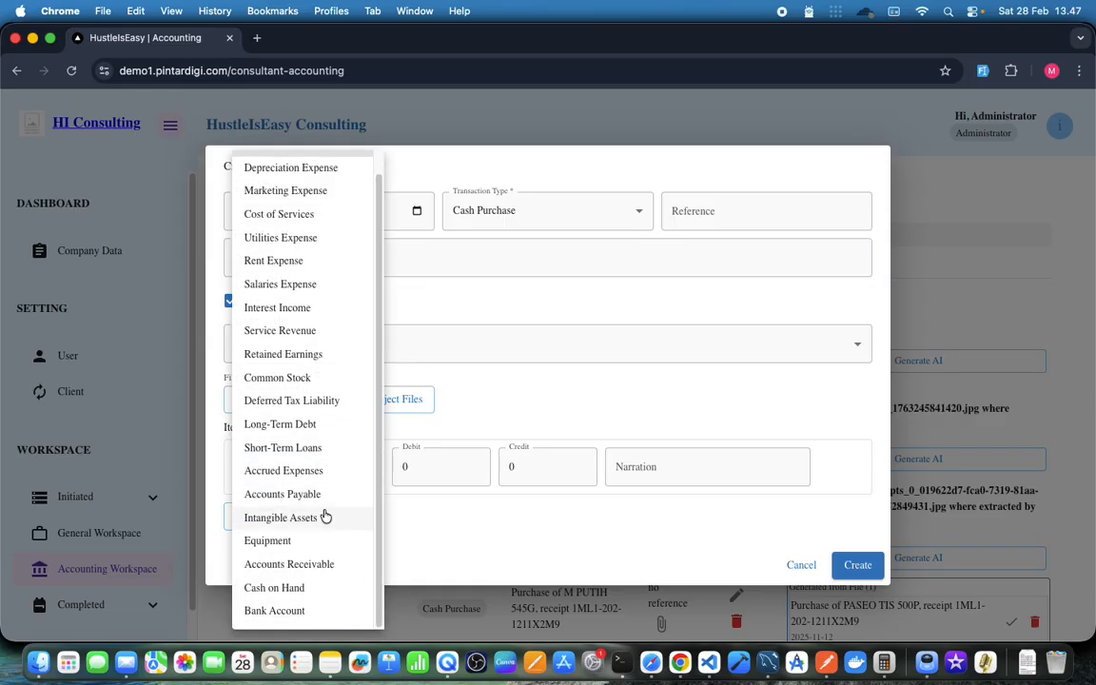
pyautogui.click(341, 542)
pyautogui.click(424, 472)
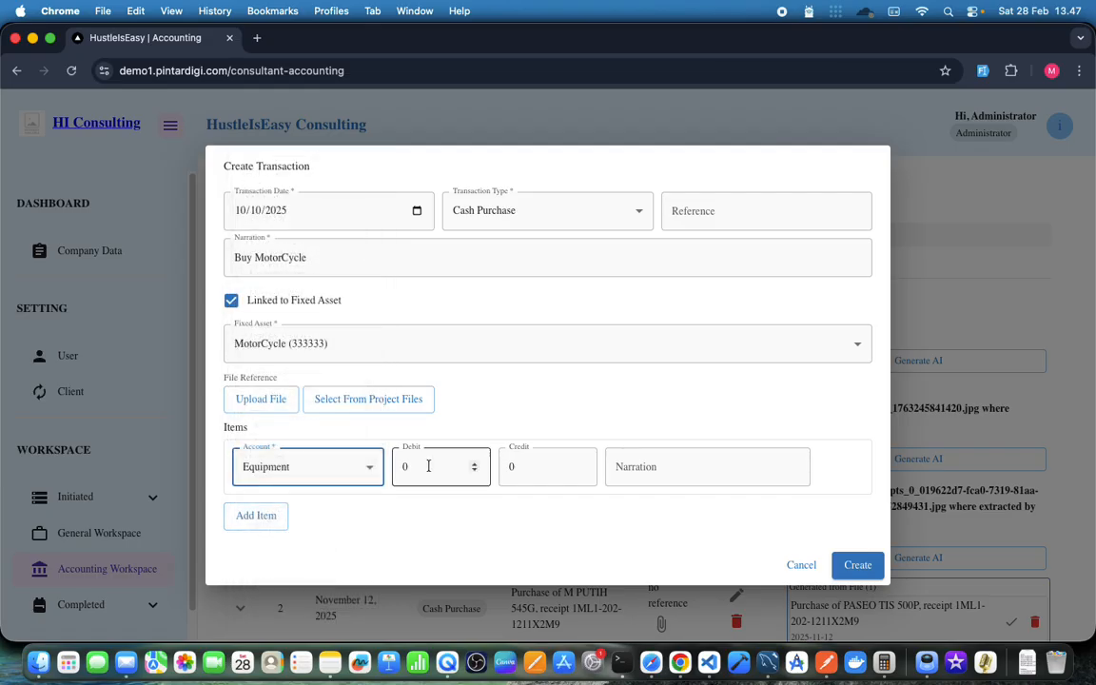
pyautogui.write('10000000')
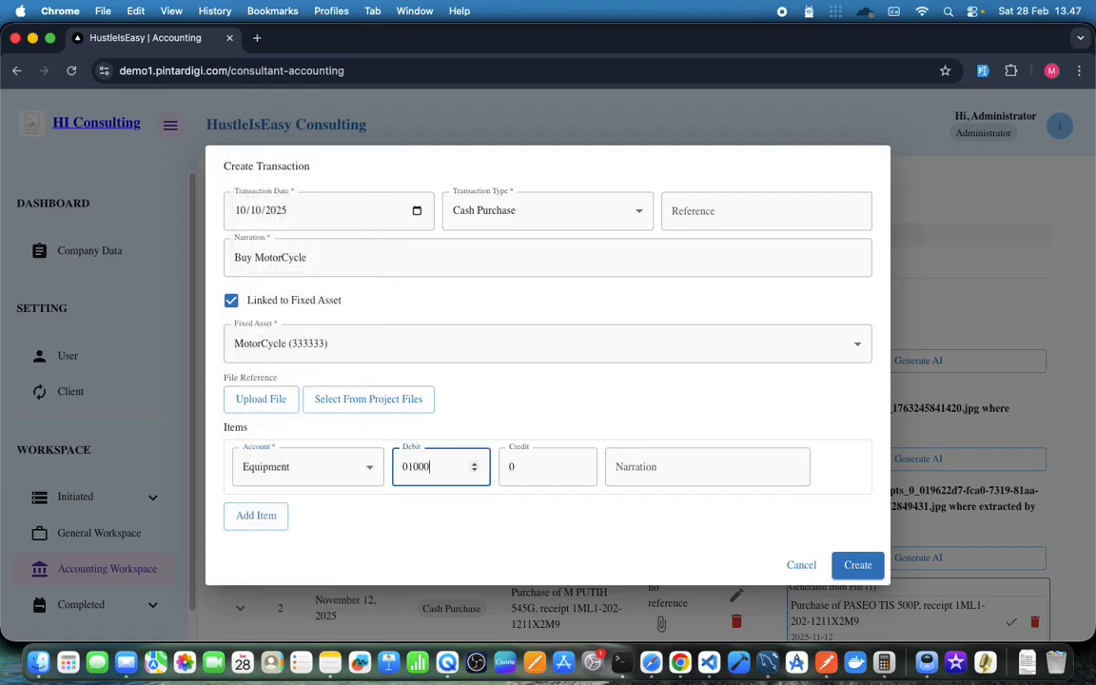
# Add a second transaction item for the Bank Account with a credit of 10000000.
pyautogui.click(254, 516)
pyautogui.click(290, 499)
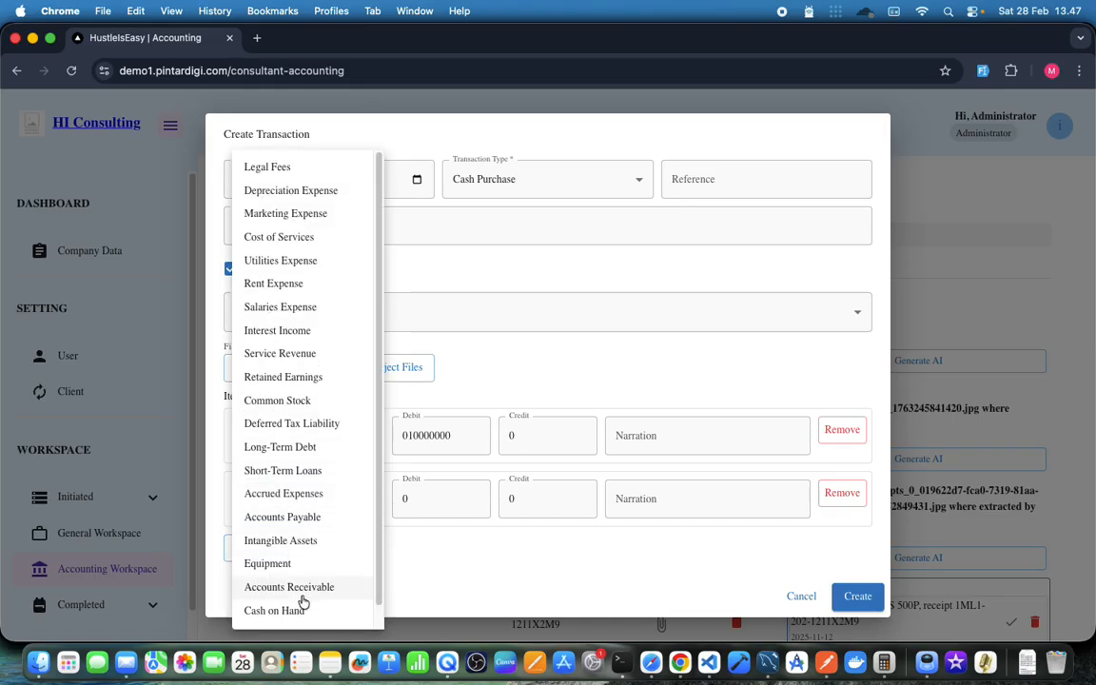
pyautogui.scroll(-1, 303, 597)
pyautogui.click(306, 609)
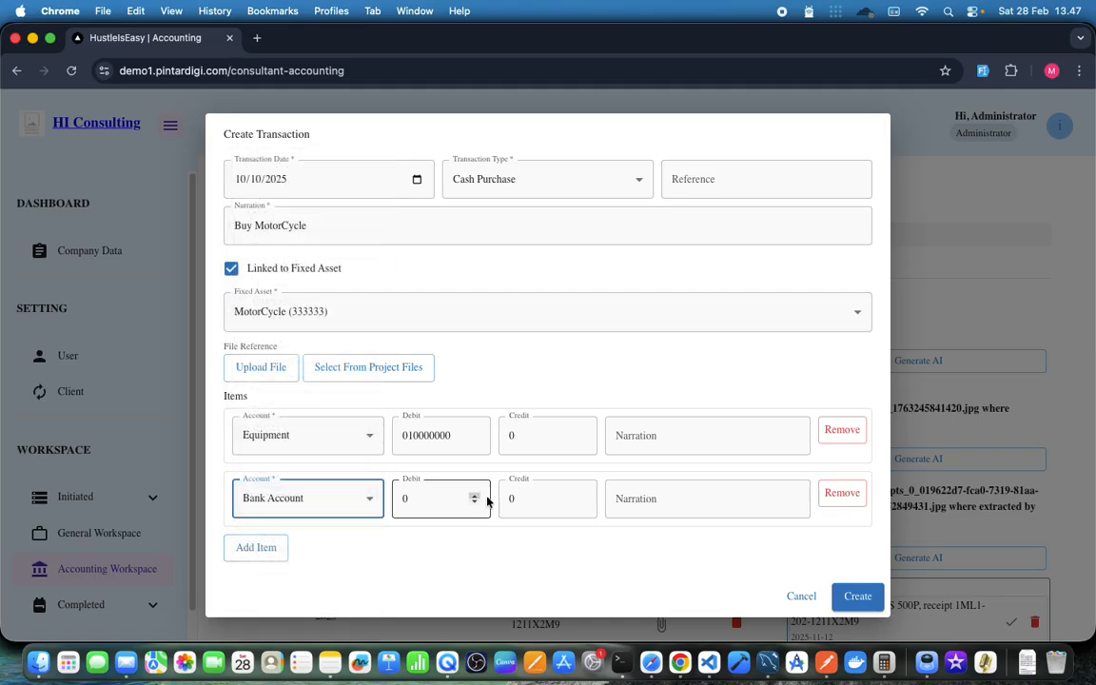
pyautogui.click(524, 498)
pyautogui.write('10000000')
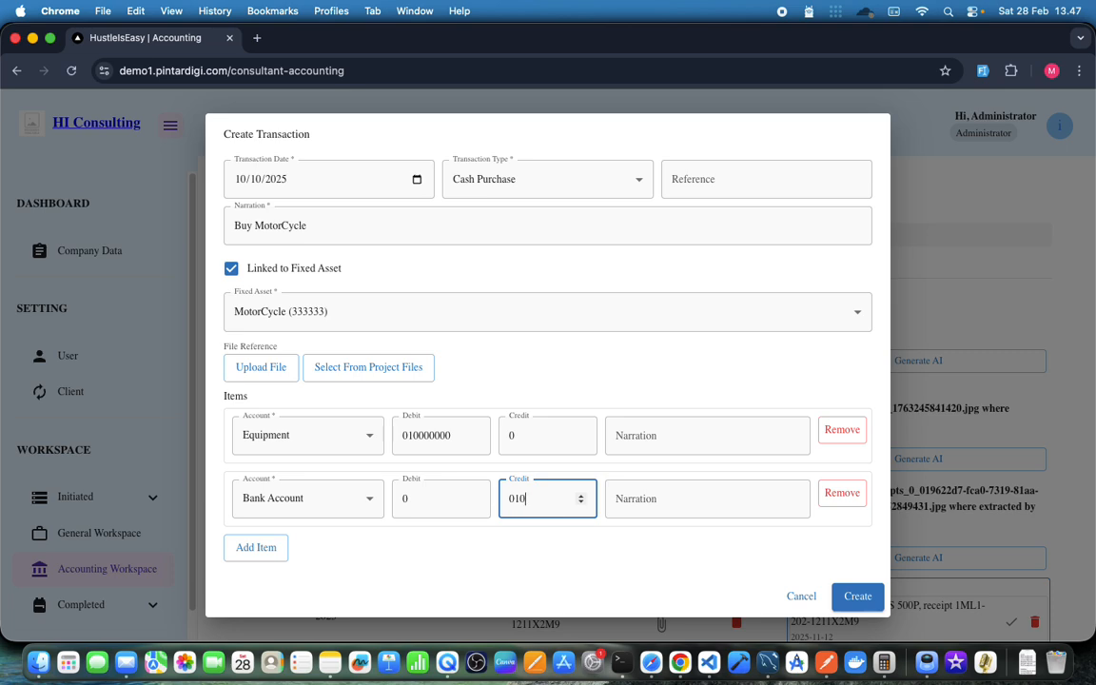
# Create the MotorCycle purchase transaction and review it in the details of the MotorCycle fixed asset.
pyautogui.click(854, 596)
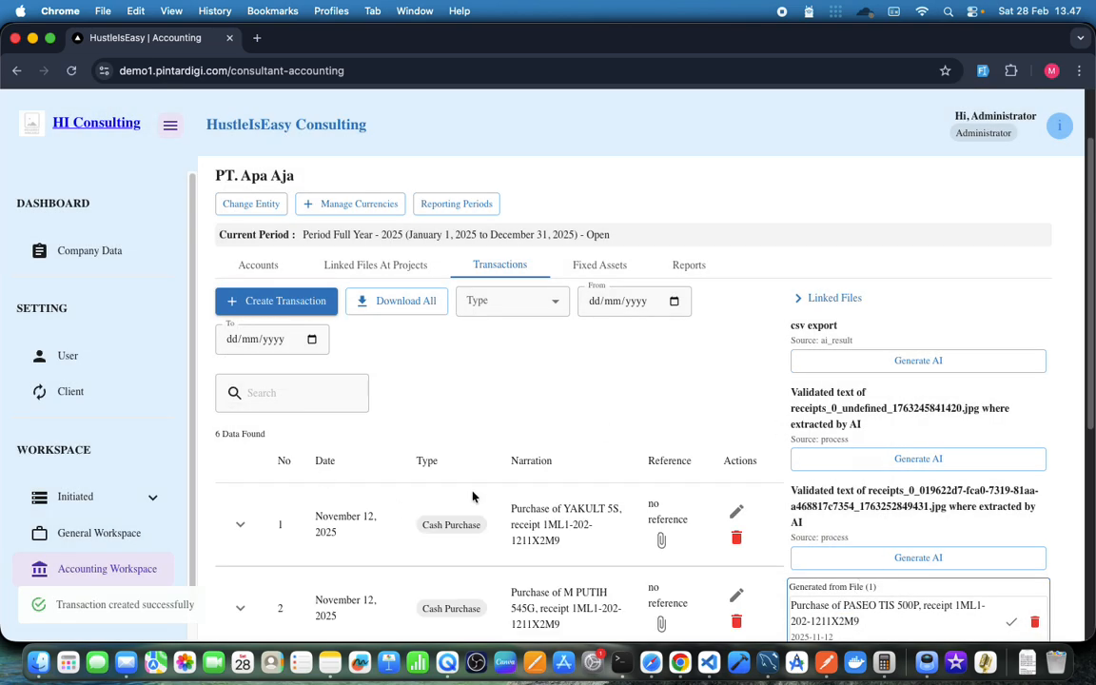
pyautogui.click(599, 266)
pyautogui.click(245, 558)
pyautogui.scroll(-3, 550, 509)
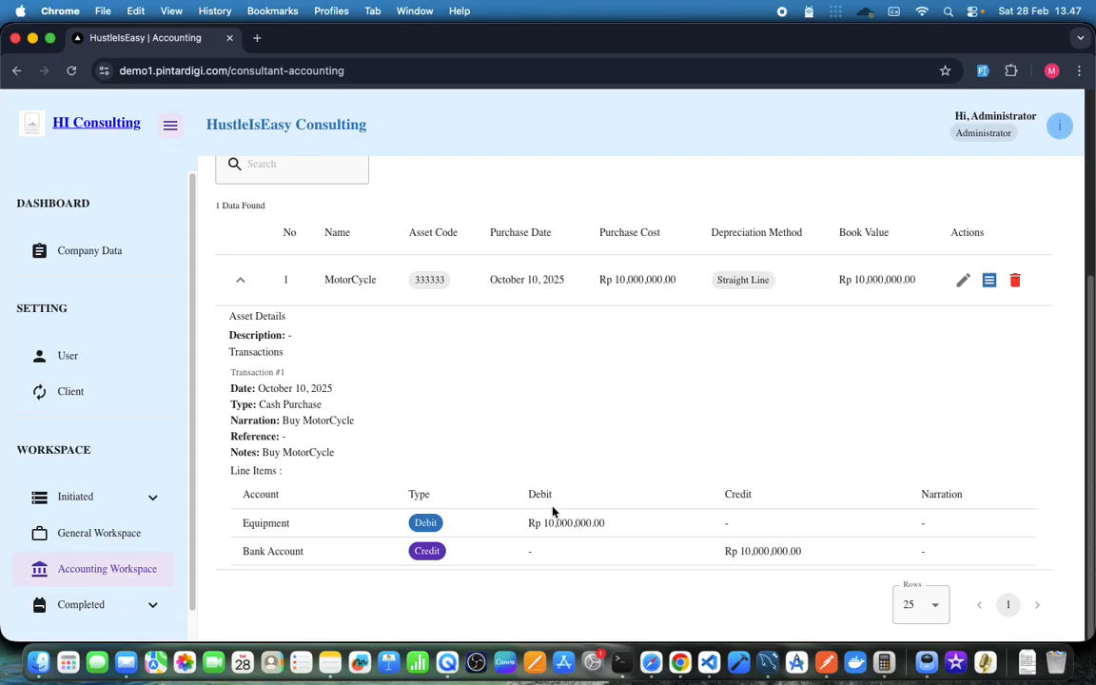
pyautogui.scroll(2, 783, 475)
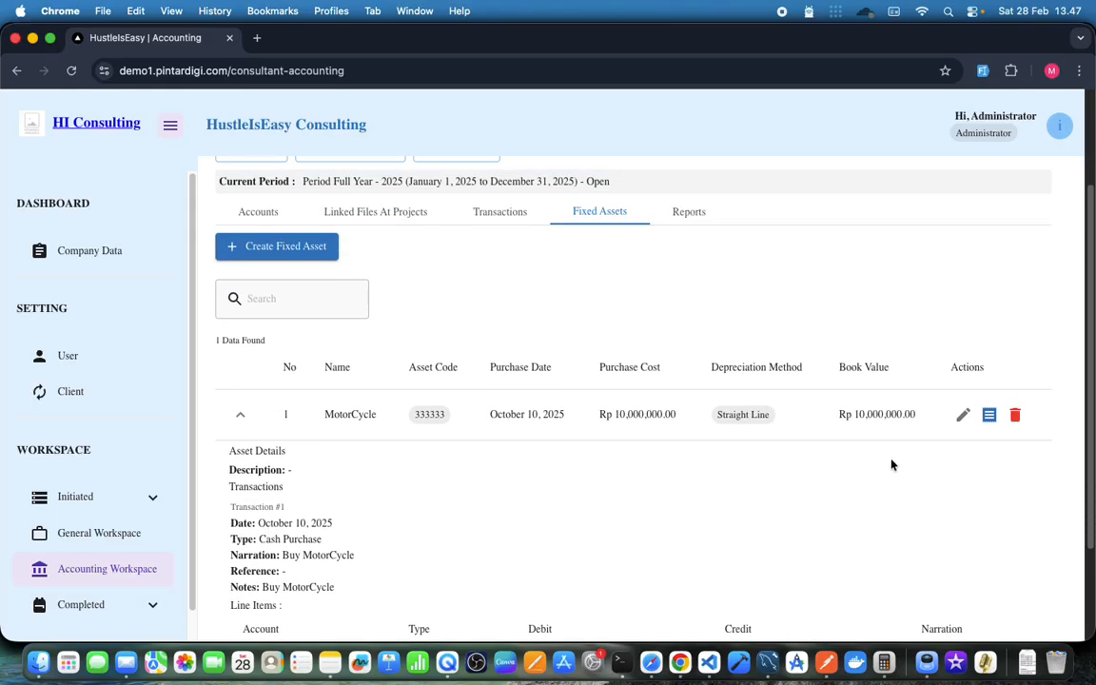
# Start a transaction for the MotorCycle asset dated 31/12/2025, with type Journal Entry and the narration "Deprectiation".
pyautogui.click(989, 415)
pyautogui.click(236, 261)
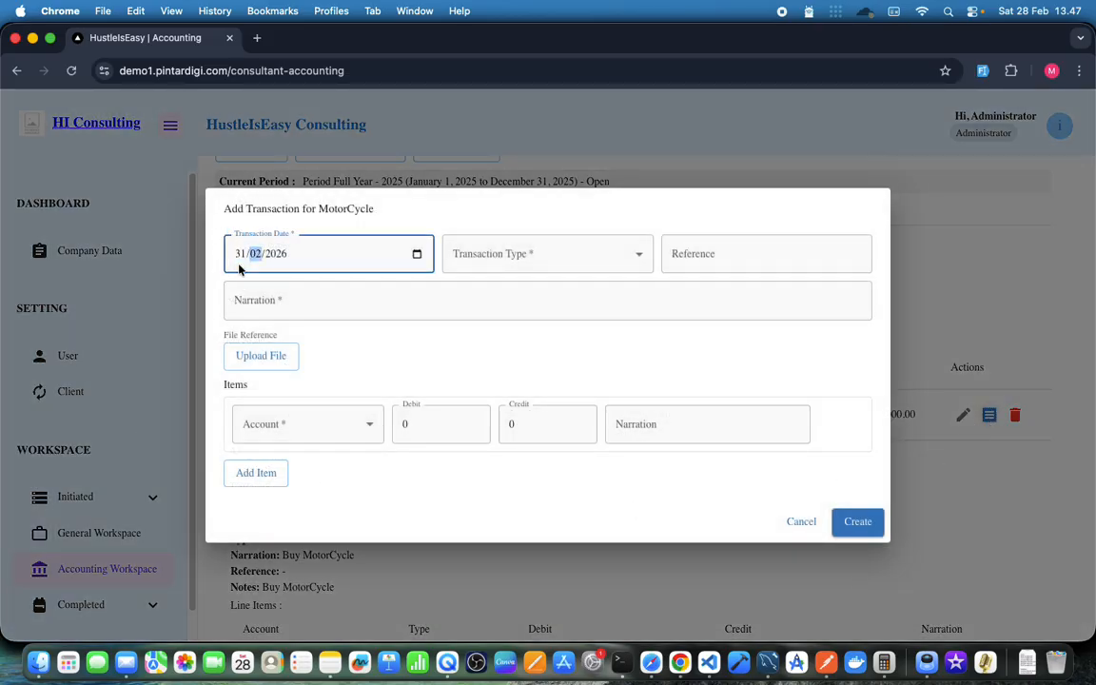
pyautogui.write('31/12/2025')
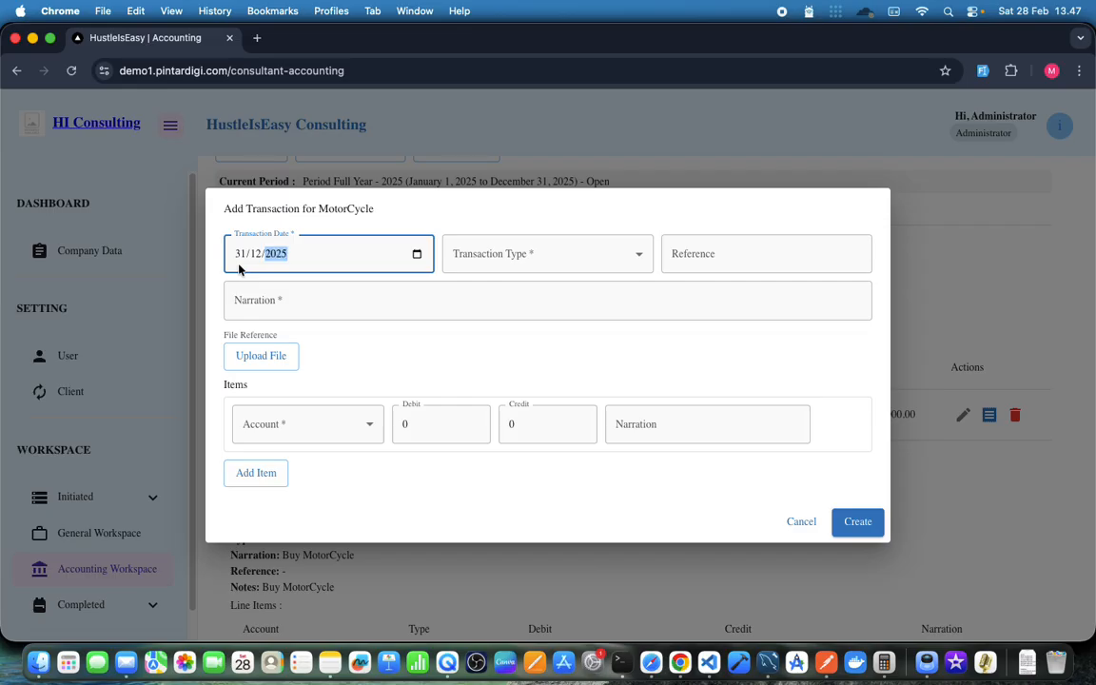
pyautogui.click(512, 263)
pyautogui.click(484, 289)
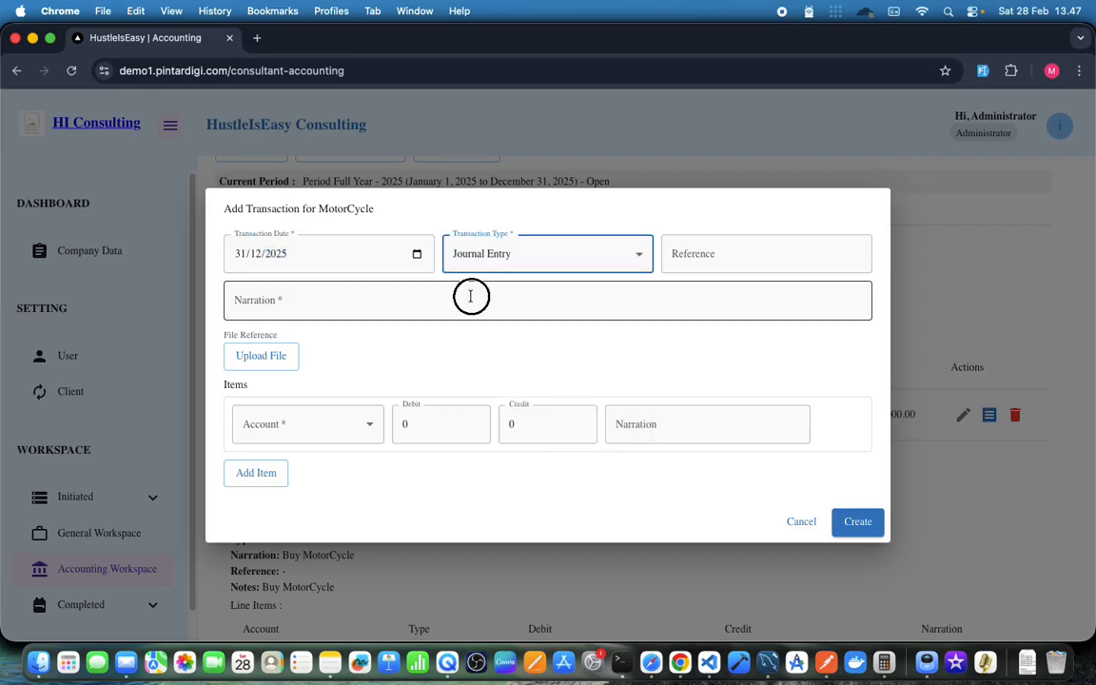
pyautogui.click(470, 295)
pyautogui.write('Dep')
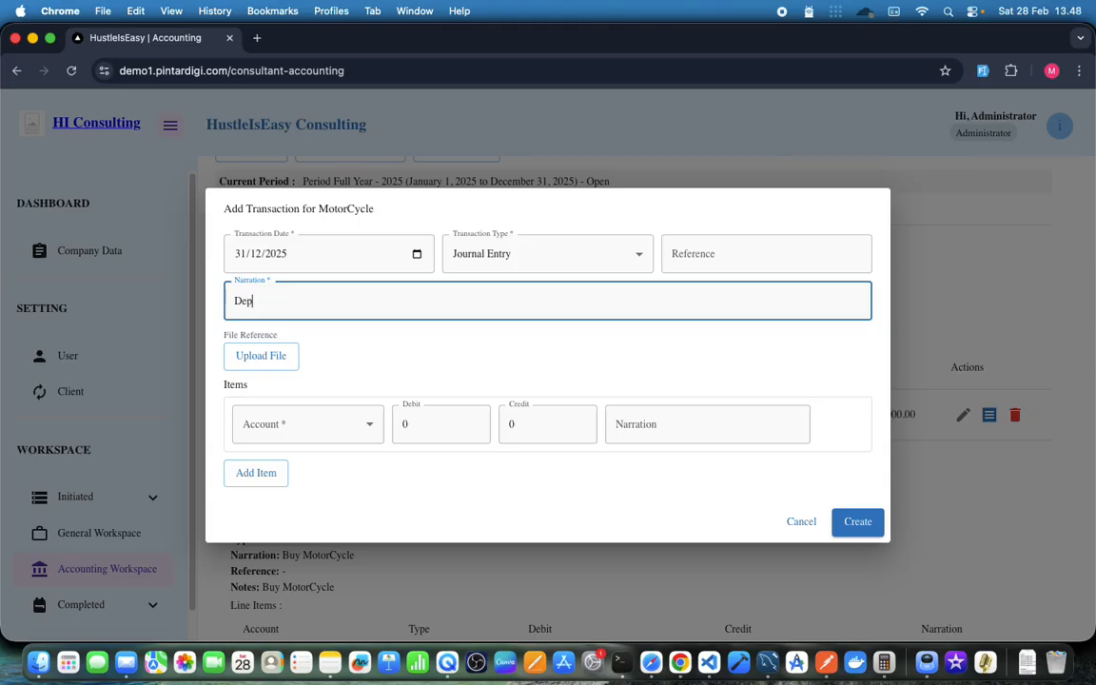
pyautogui.write('rectiation')
# Assign the first item of the depreciation entry to Depreciation Expense with a debit of 1000000.
pyautogui.click(283, 424)
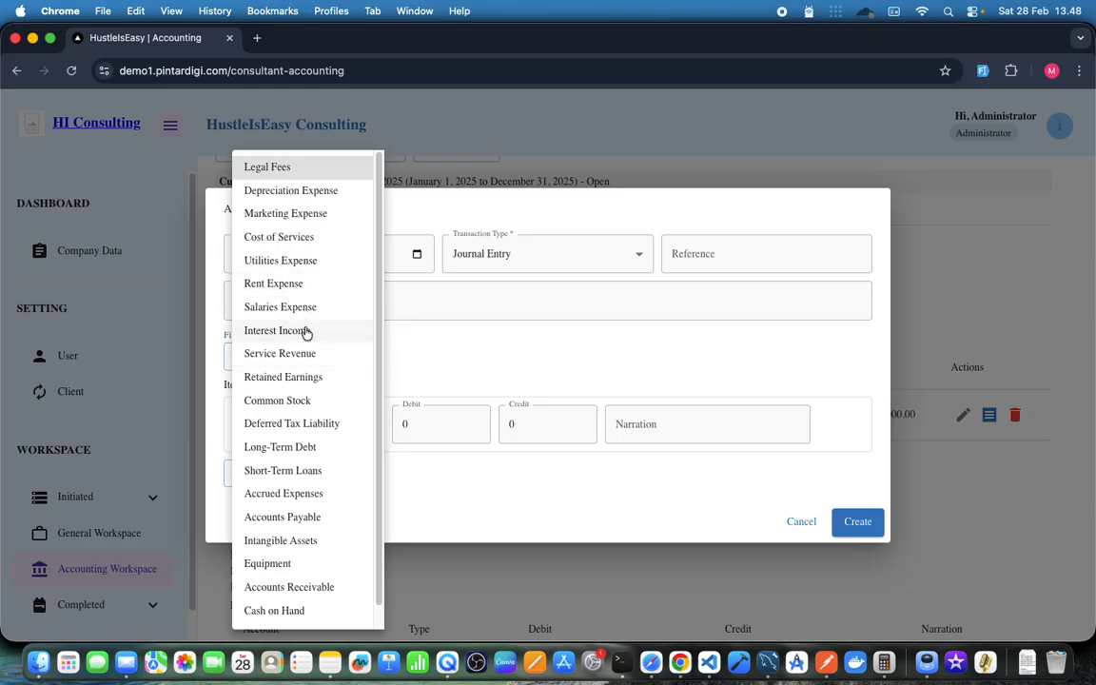
pyautogui.click(299, 193)
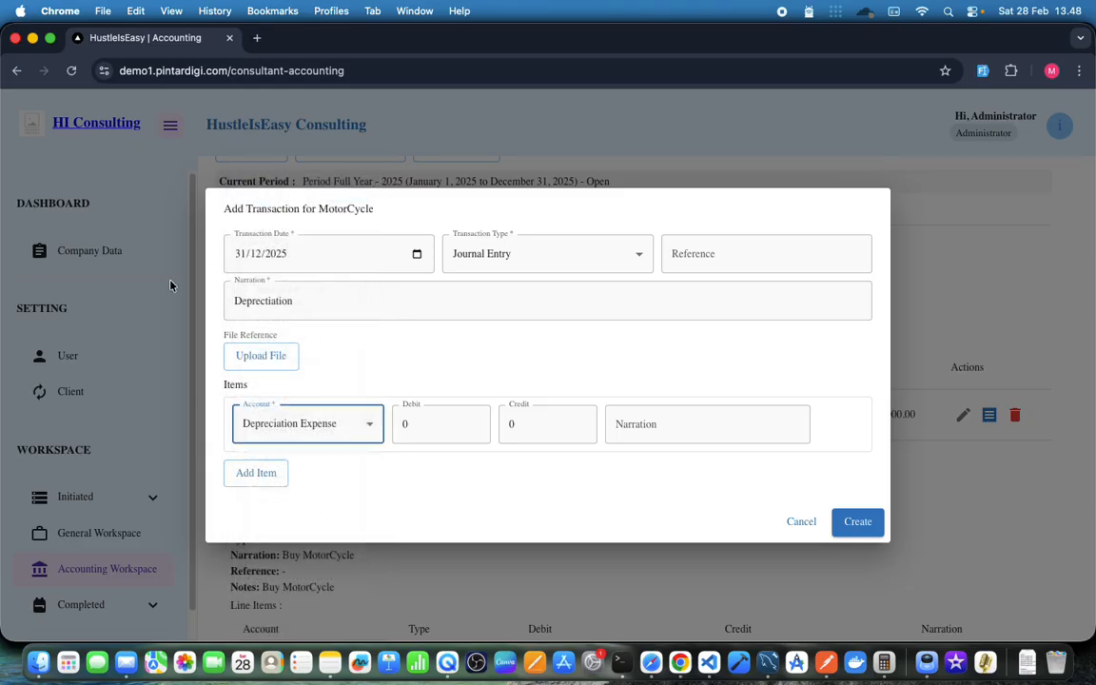
pyautogui.click(450, 433)
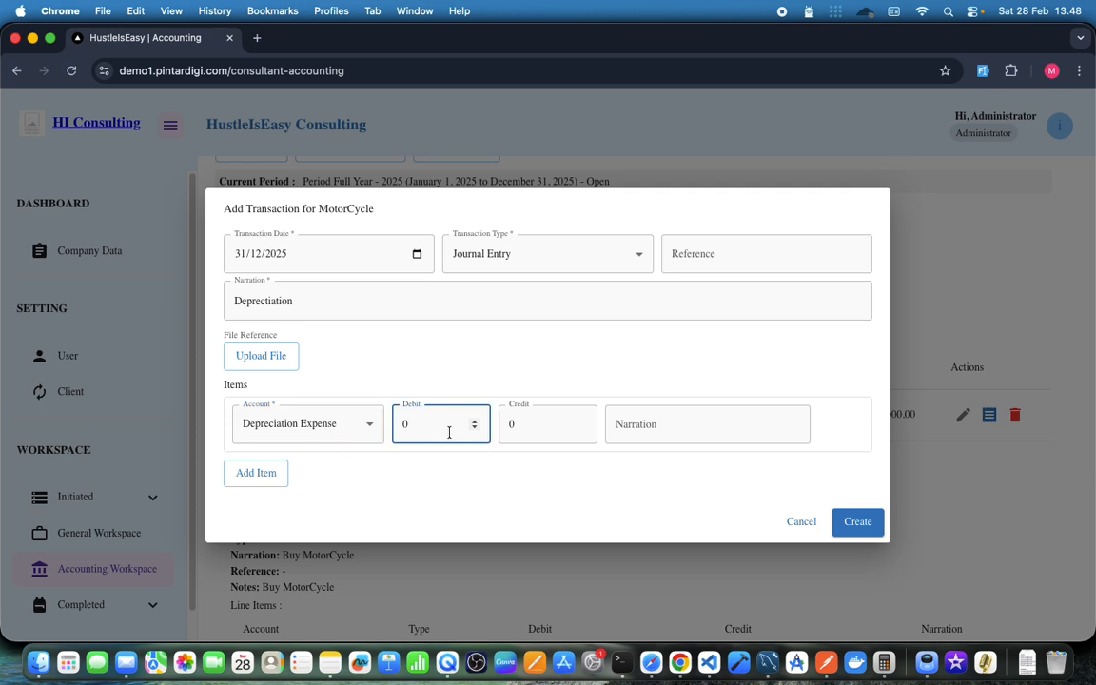
pyautogui.write('1000000')
# Add a second item for the Equipment account with a credit of 1000000 and create the transaction.
pyautogui.click(256, 472)
pyautogui.click(257, 468)
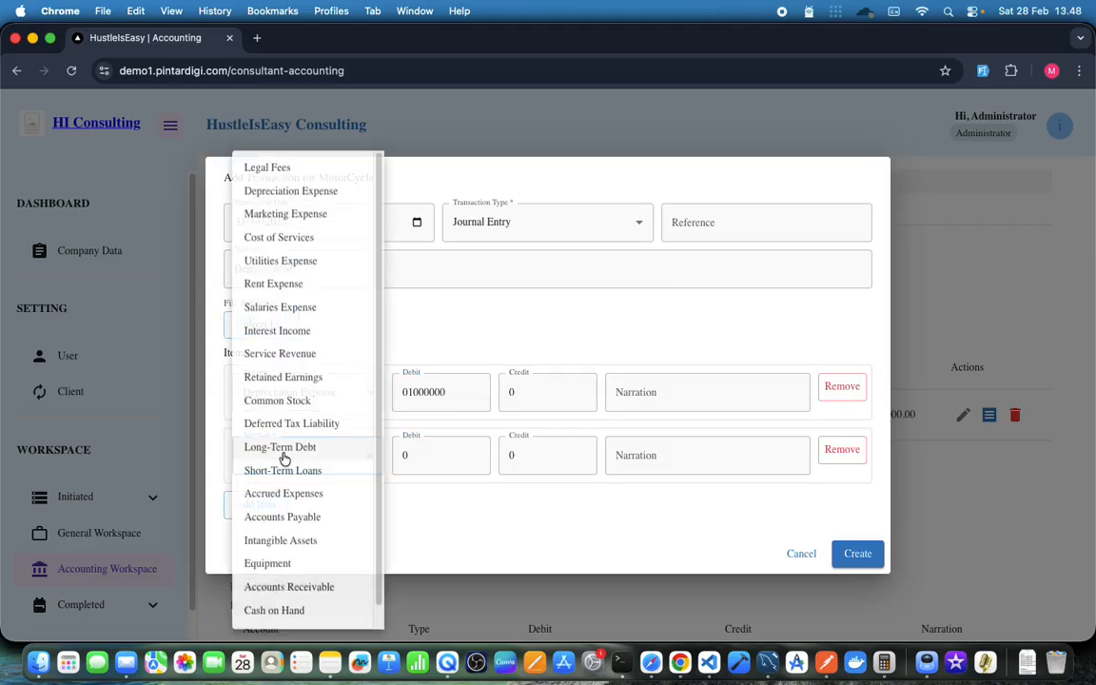
pyautogui.click(293, 563)
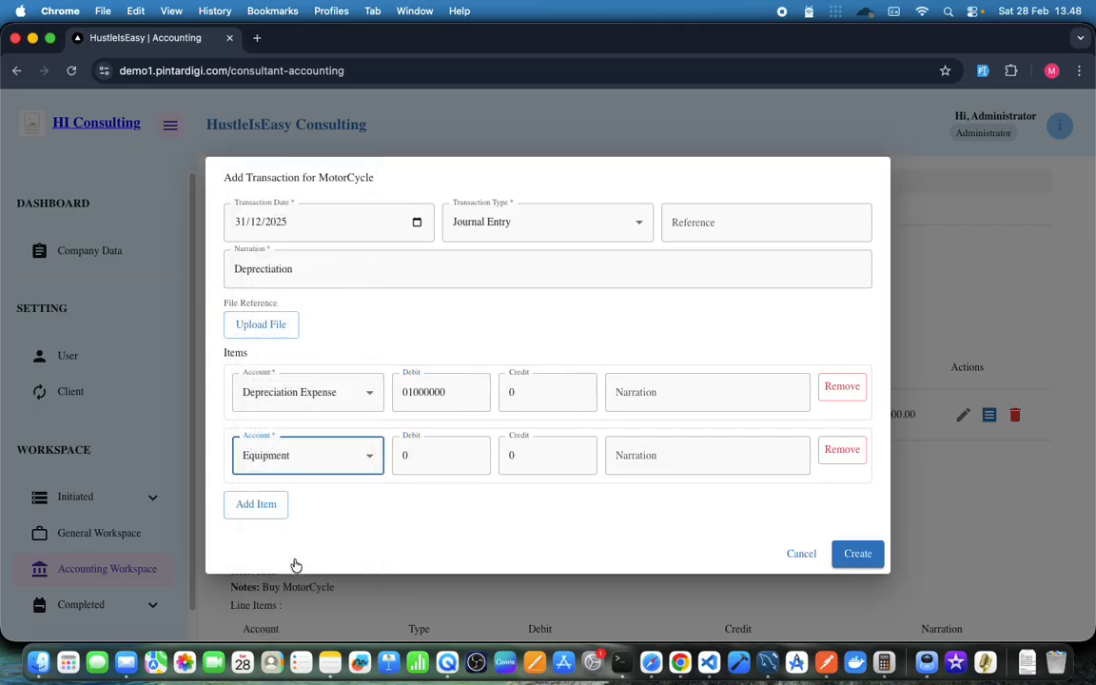
pyautogui.click(543, 455)
pyautogui.write('1')
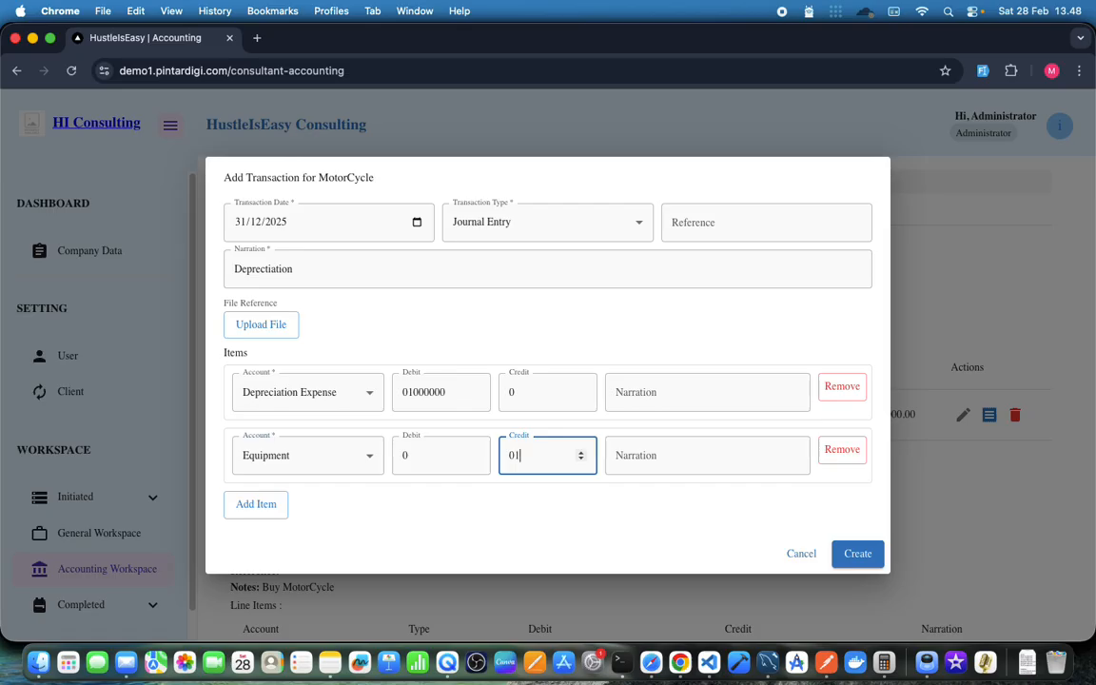
pyautogui.write('000000')
pyautogui.click(855, 554)
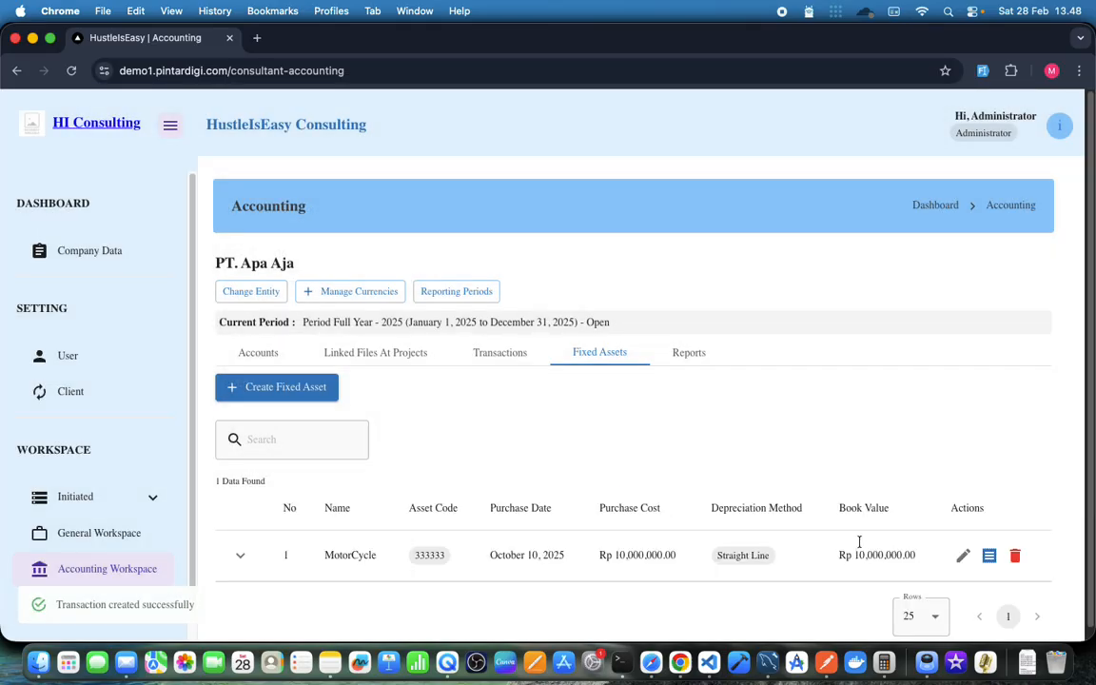
# Expand the MotorCycle fixed asset and review its linked purchase and depreciation transactions.
pyautogui.click(239, 555)
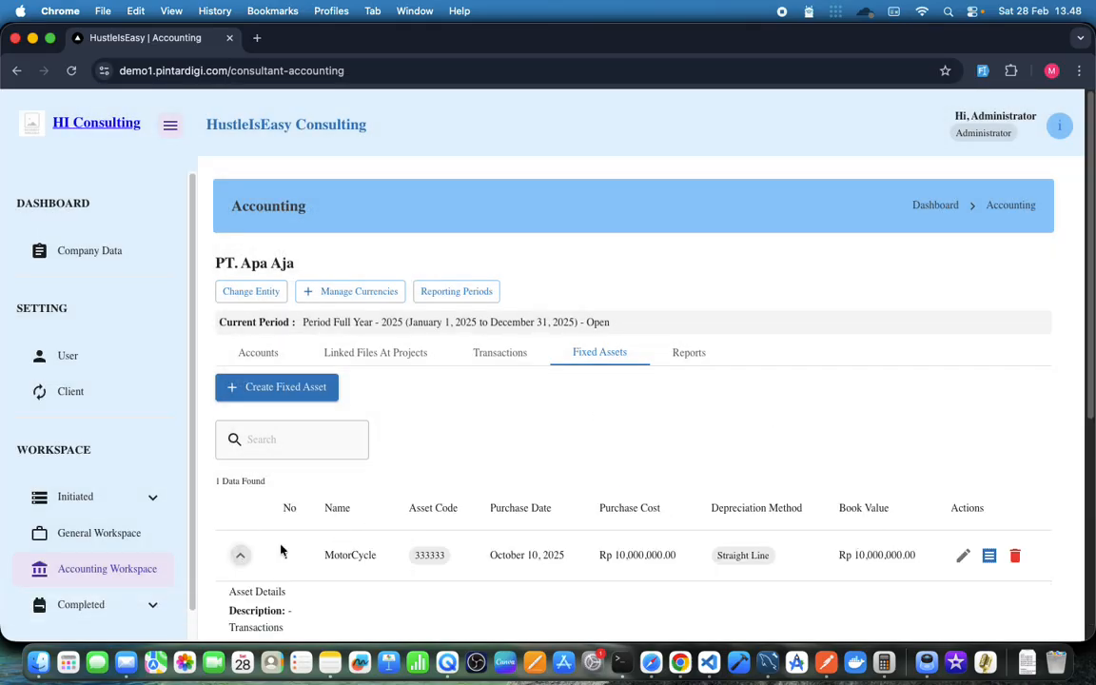
pyautogui.scroll(-5, 604, 475)
pyautogui.scroll(-2, 602, 476)
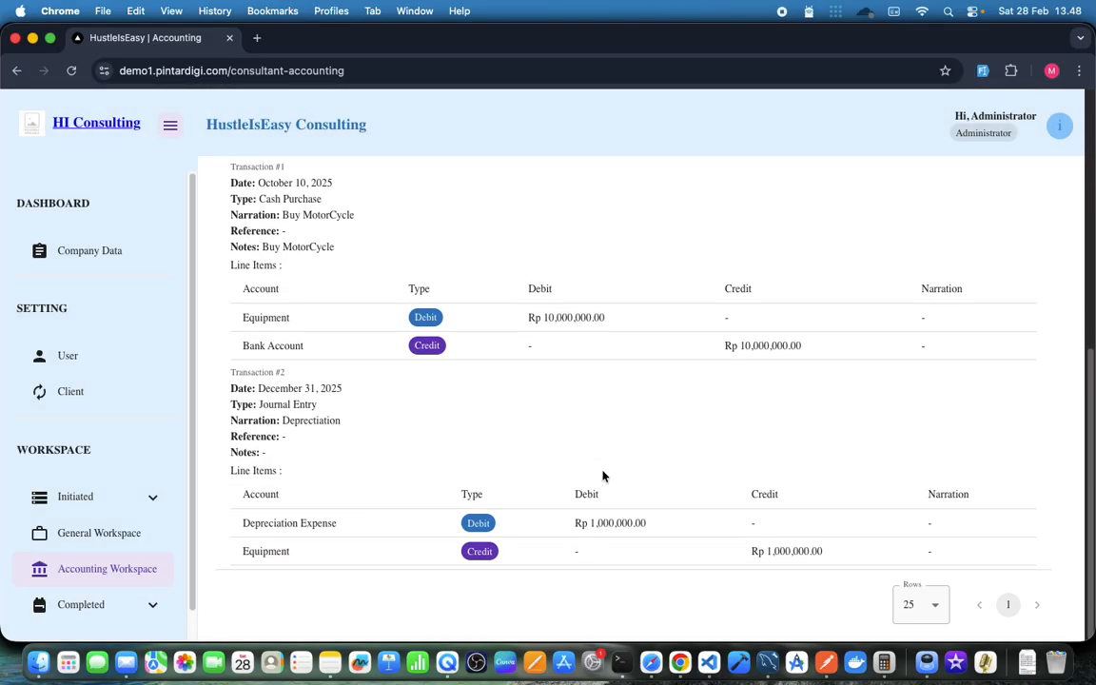
# Review the transaction list, examining the line items of the December 31 journal entry and the YAKULT 5S purchase.
pyautogui.scroll(4, 604, 475)
pyautogui.click(502, 353)
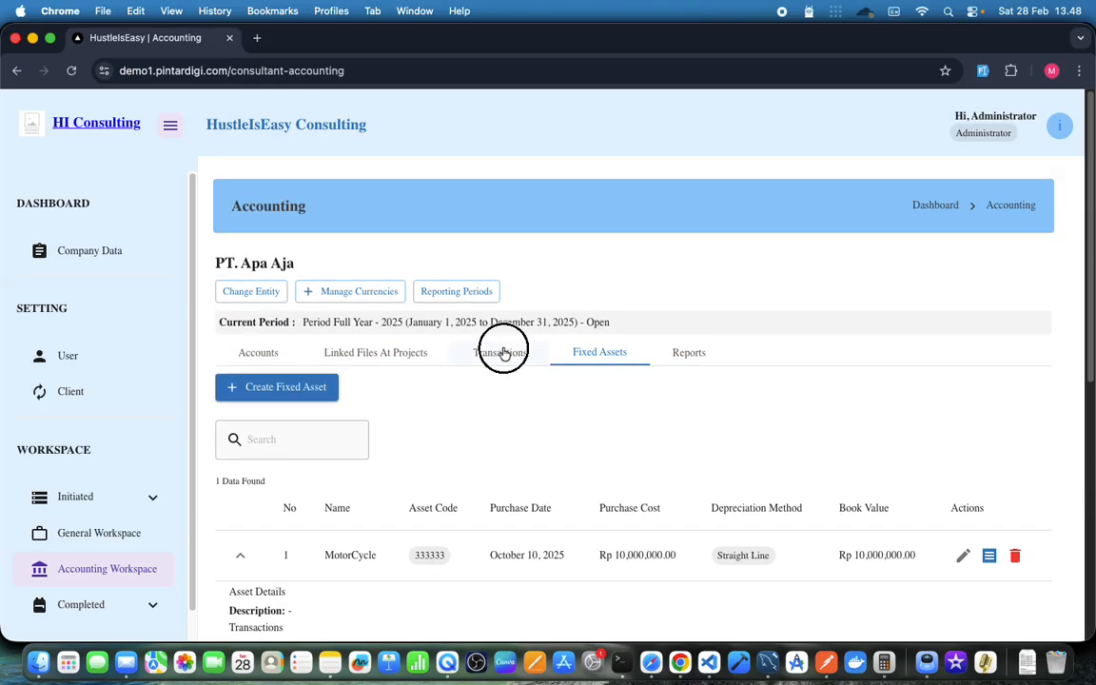
pyautogui.scroll(-5, 409, 415)
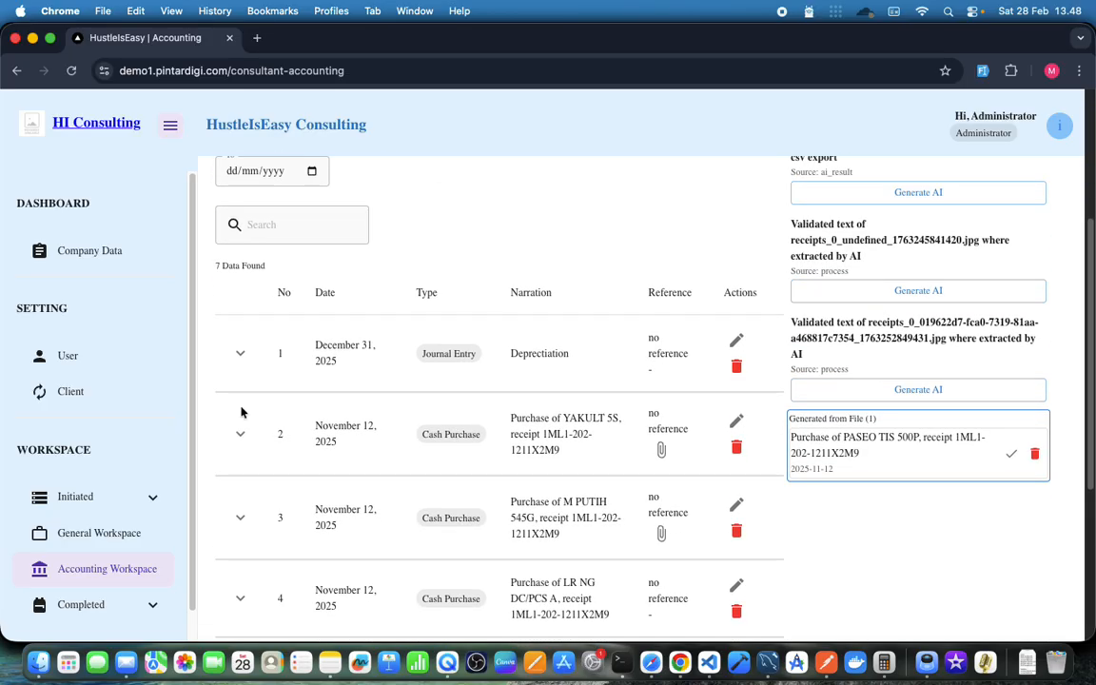
pyautogui.click(239, 355)
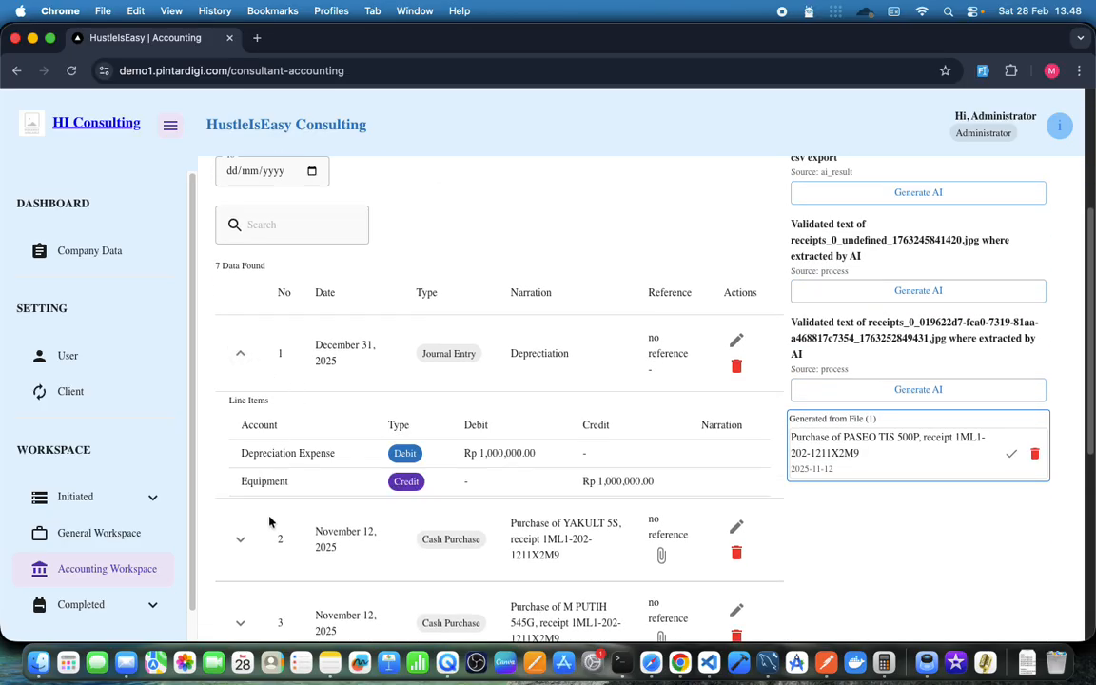
pyautogui.click(240, 539)
pyautogui.scroll(-5, 411, 502)
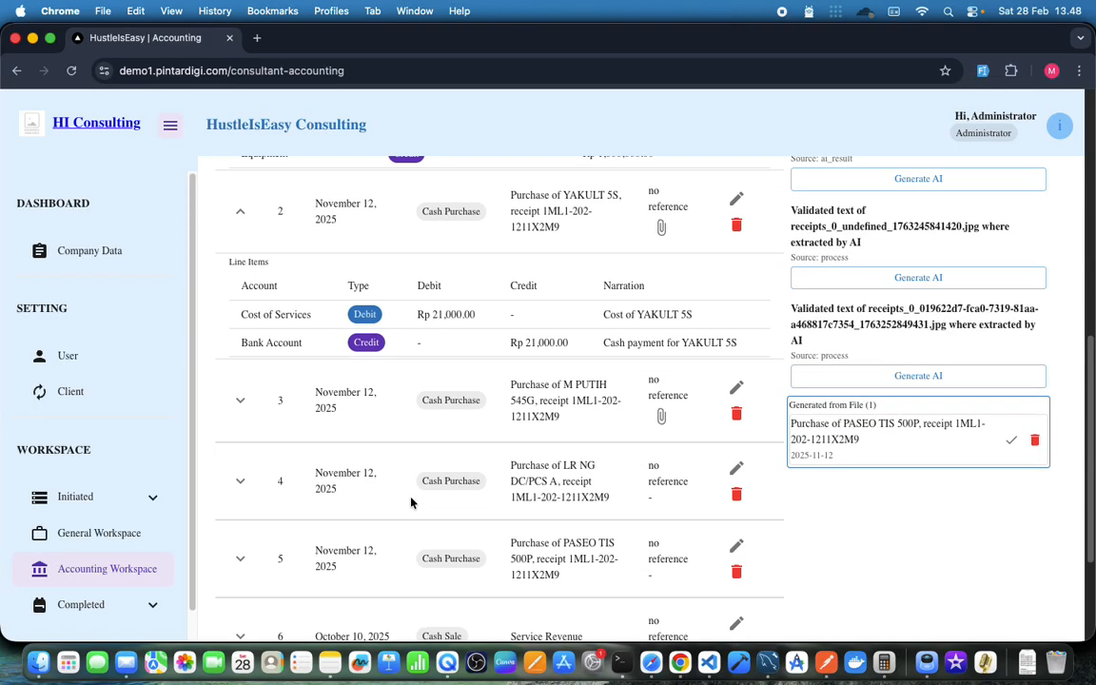
pyautogui.scroll(1, 569, 488)
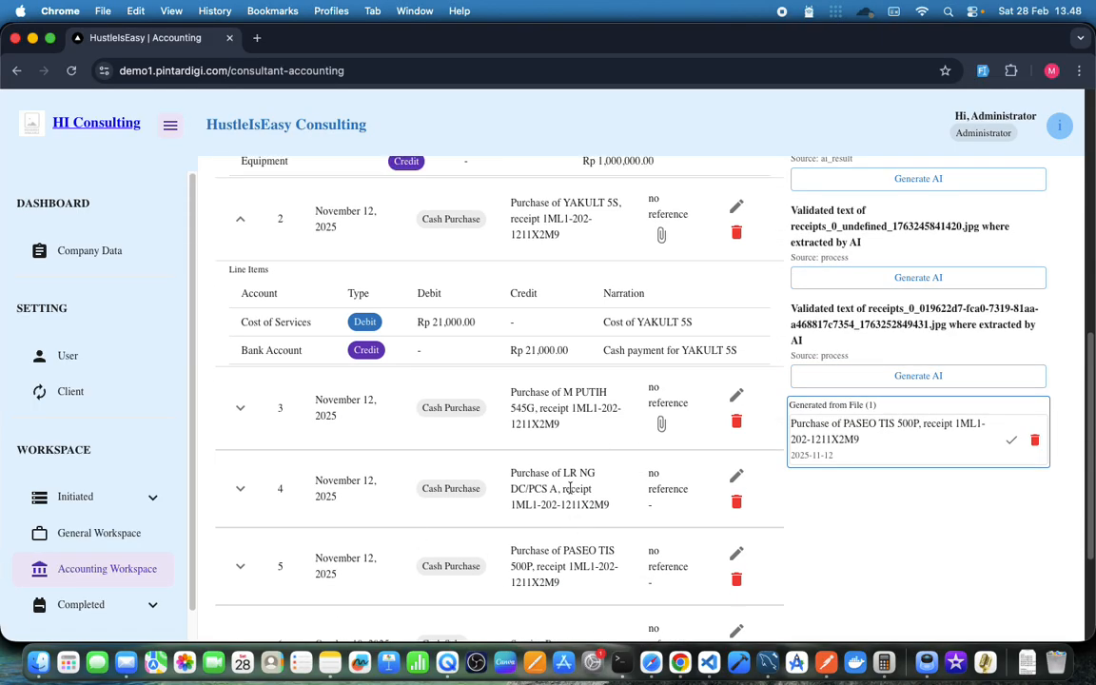
pyautogui.scroll(5, 569, 488)
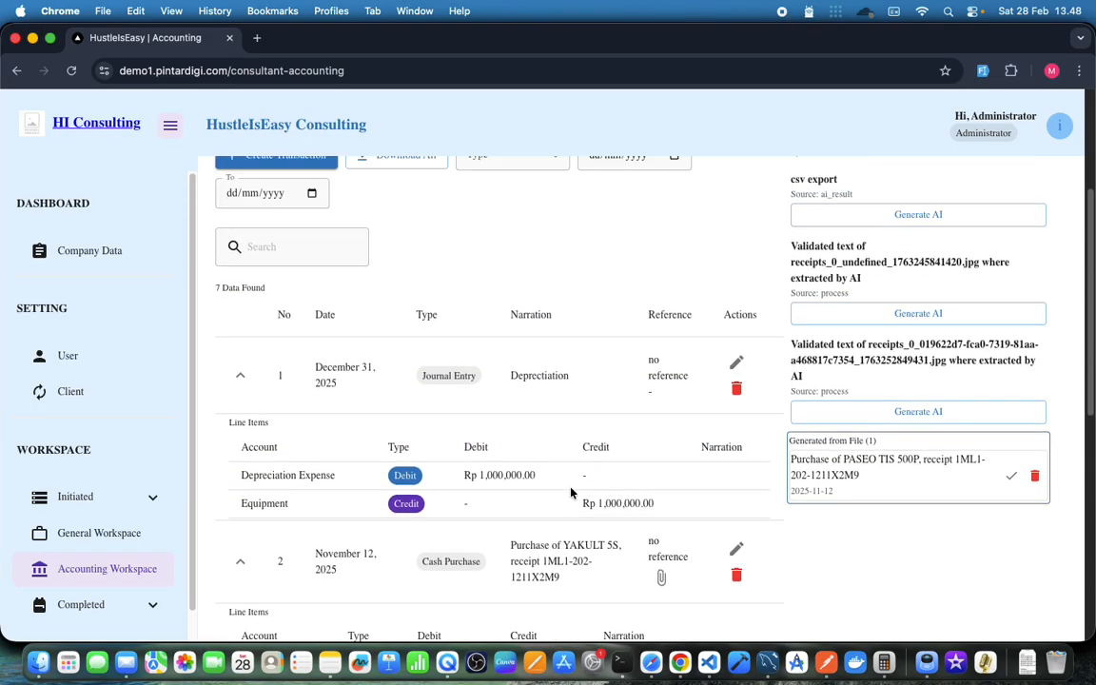
pyautogui.scroll(4, 571, 492)
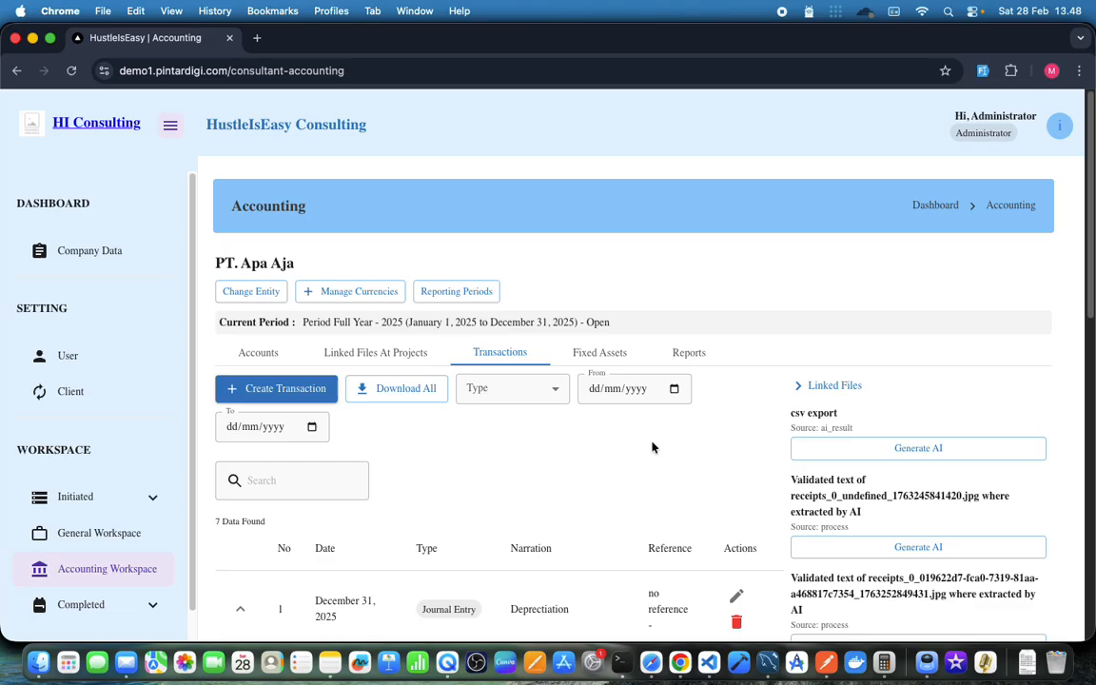
# Open the Balance Sheet report and examine the Equipment amount and the total assets.
pyautogui.click(689, 353)
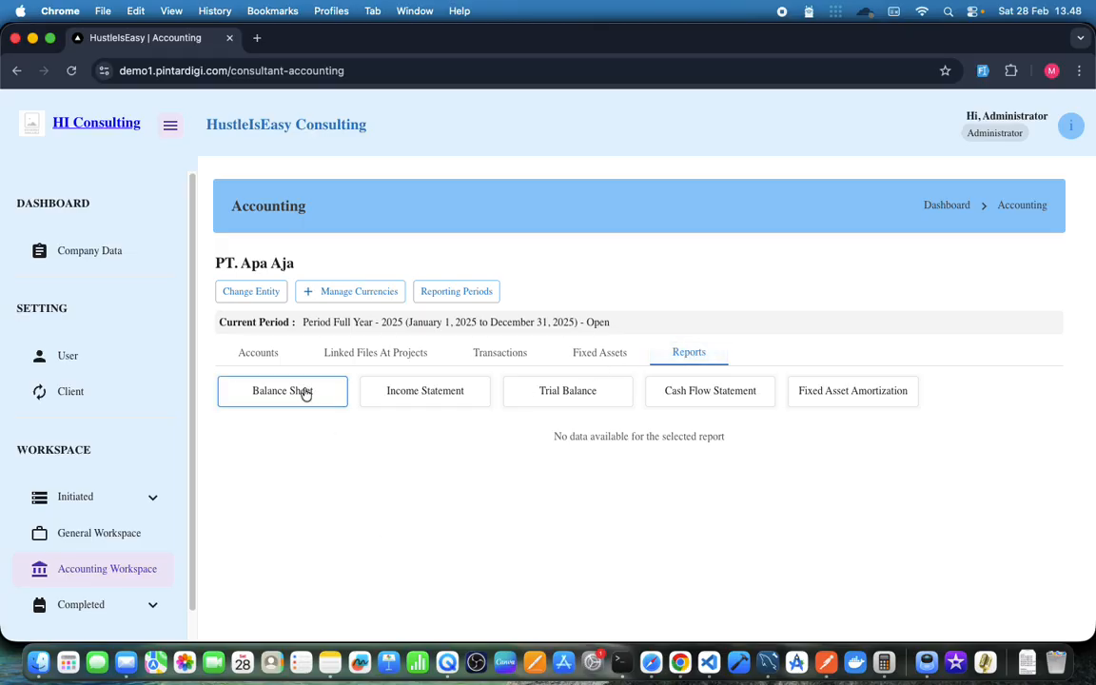
pyautogui.click(304, 394)
pyautogui.scroll(-5, 785, 433)
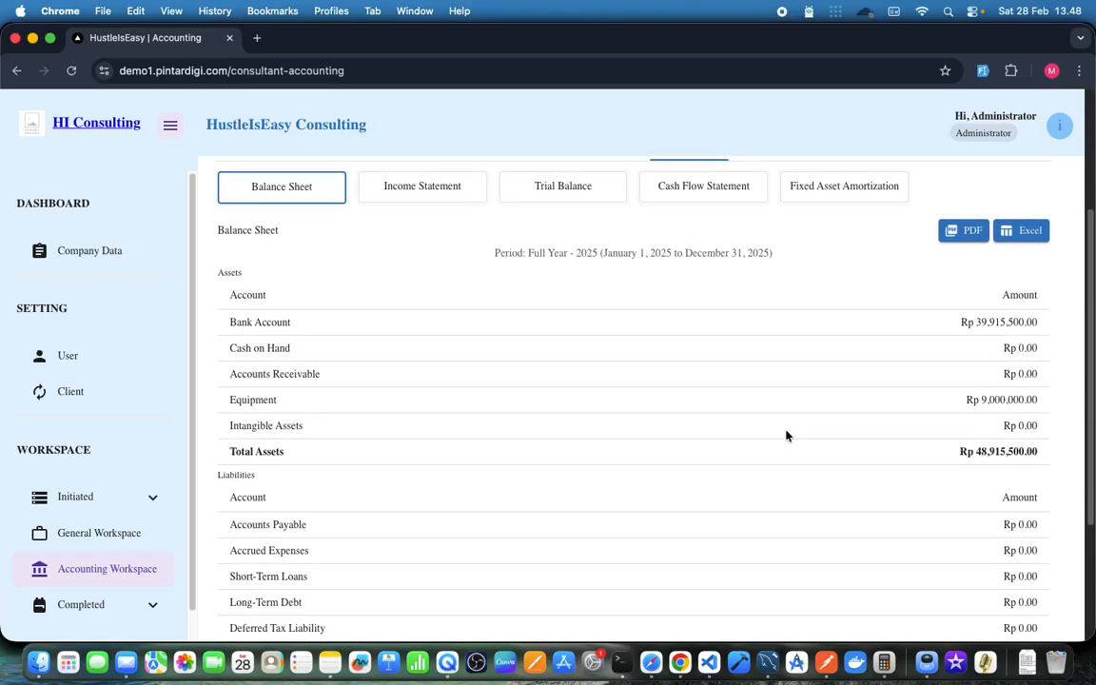
pyautogui.moveTo(960, 402); pyautogui.dragTo(1045, 404)
pyautogui.scroll(-5, 802, 453)
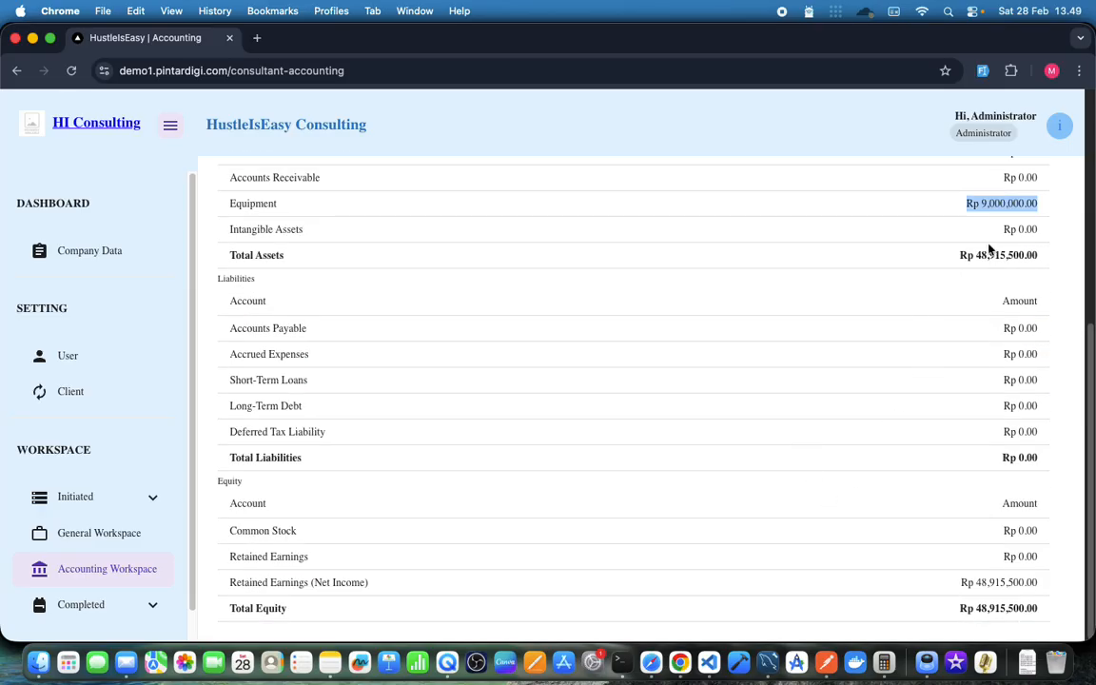
pyautogui.moveTo(982, 254); pyautogui.dragTo(1040, 253)
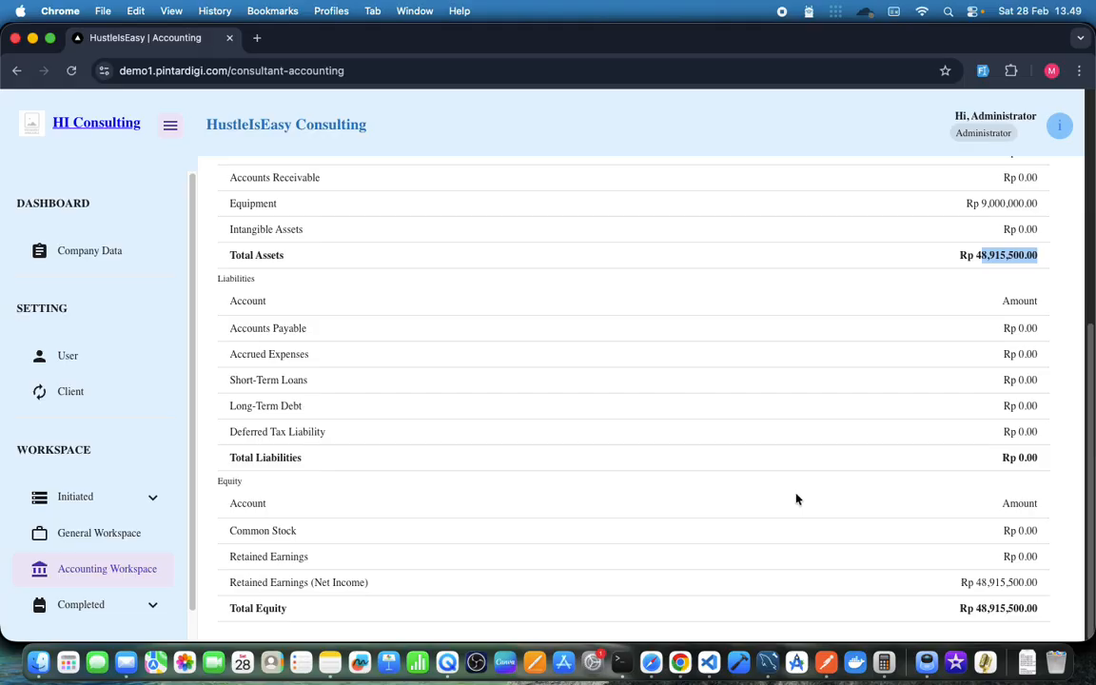
# Open the Income Statement report and examine the expenses and net income.
pyautogui.scroll(7, 796, 498)
pyautogui.click(461, 275)
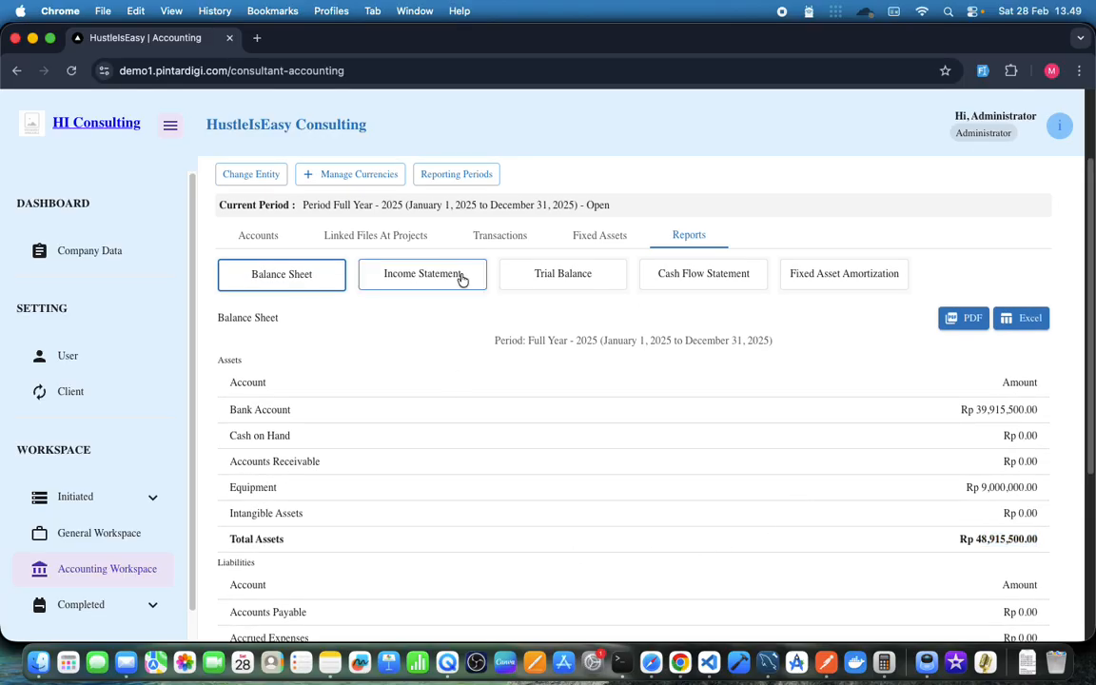
pyautogui.scroll(-5, 627, 457)
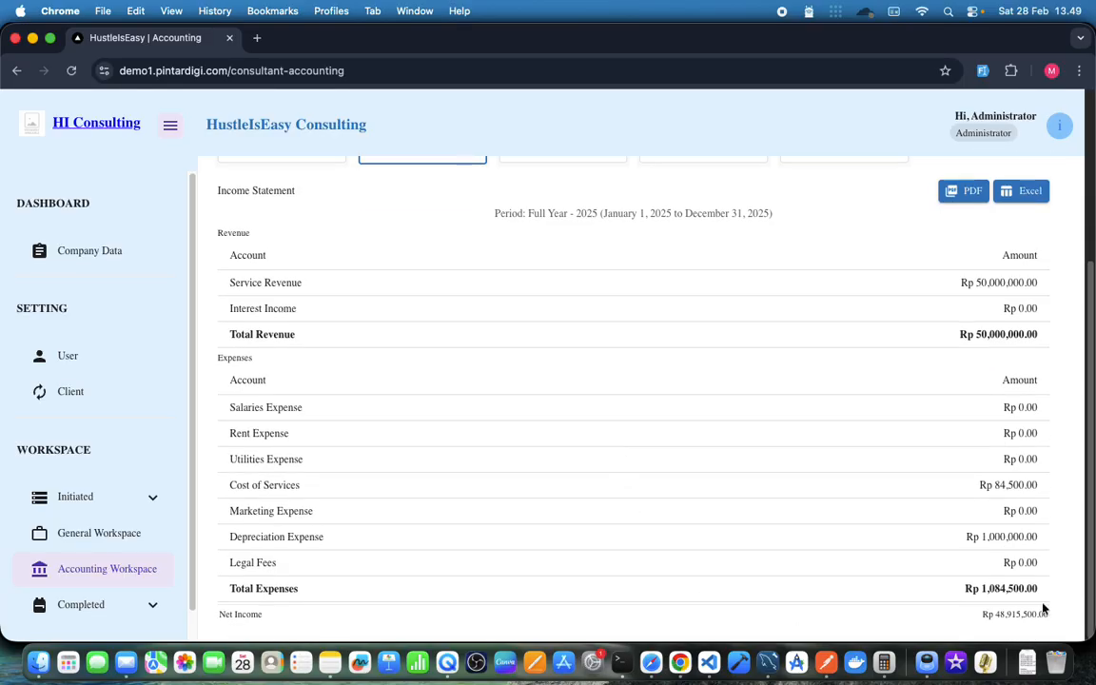
pyautogui.moveTo(978, 615); pyautogui.dragTo(1052, 614)
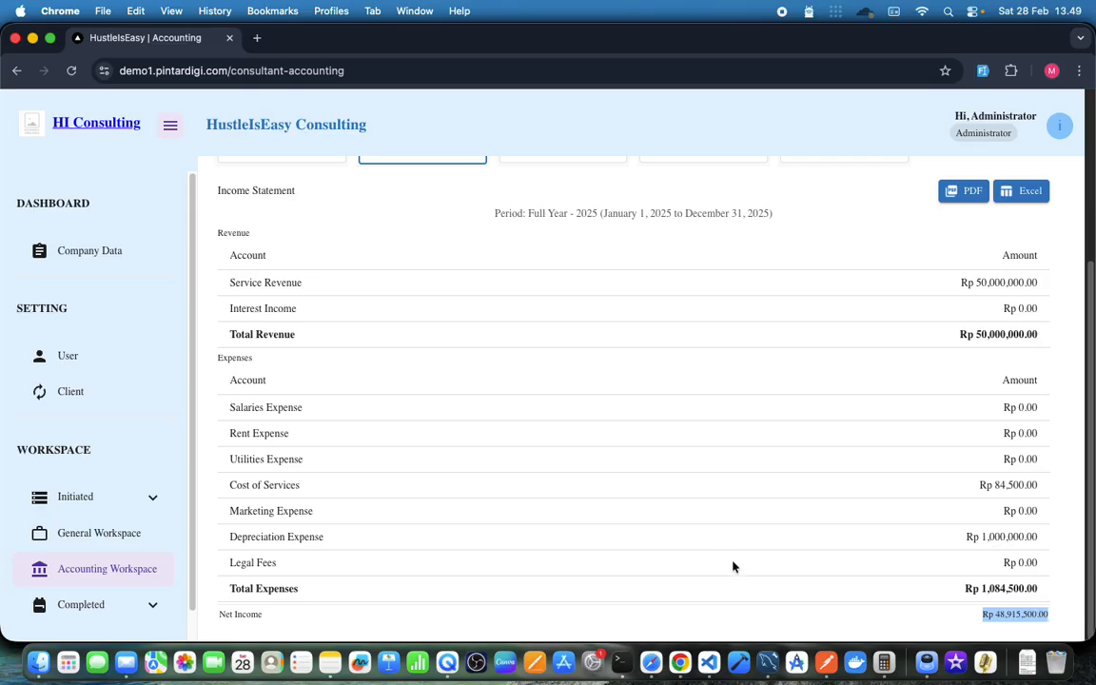
# Open the Trial Balance report and look through the account debits and credits.
pyautogui.scroll(5, 733, 567)
pyautogui.click(559, 388)
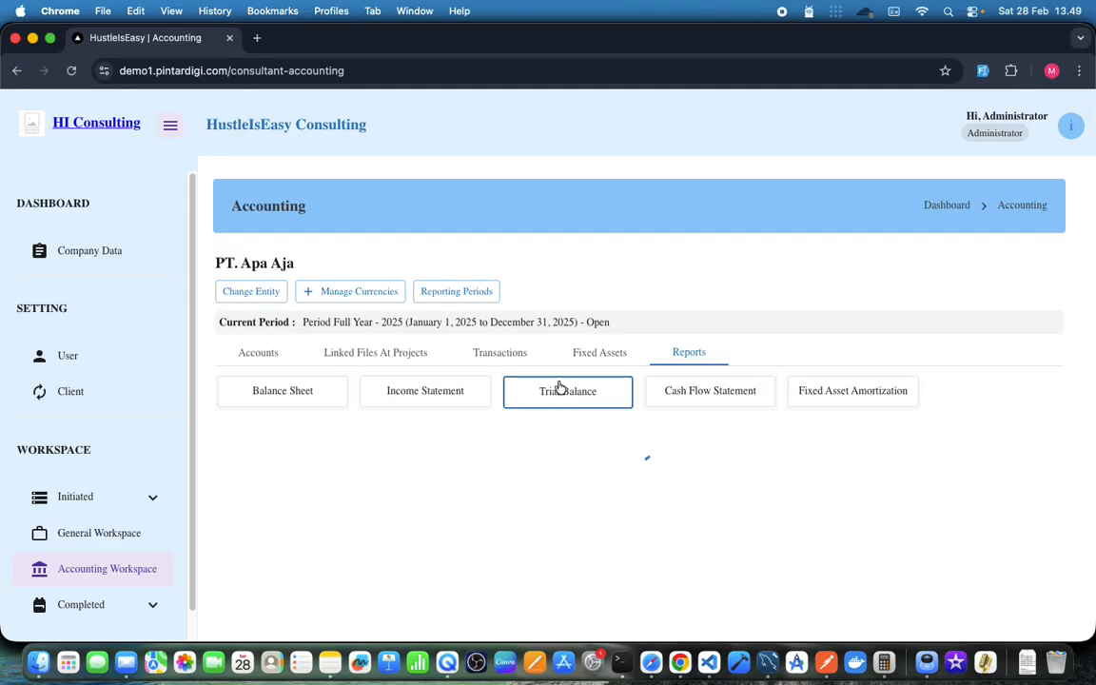
pyautogui.scroll(-5, 653, 485)
pyautogui.scroll(5, 654, 486)
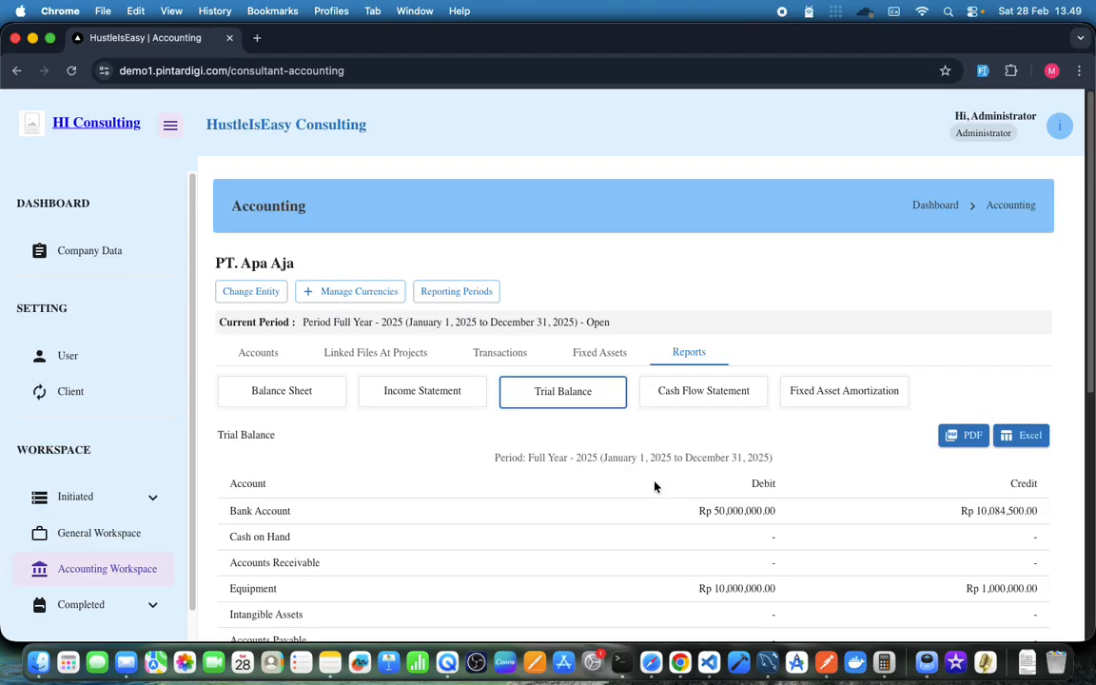
# View the Cash Flow Statement, then examine the MotorCycle's accumulated depreciation in the Fixed Asset Amortization report.
pyautogui.click(705, 384)
pyautogui.scroll(-3, 675, 477)
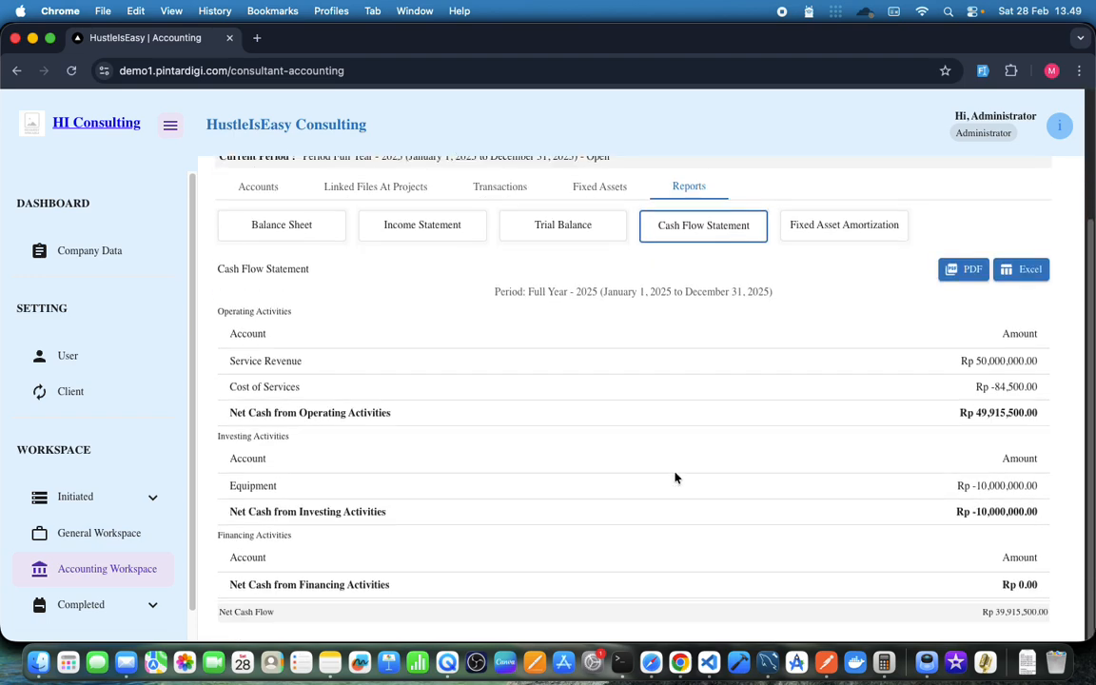
pyautogui.click(812, 230)
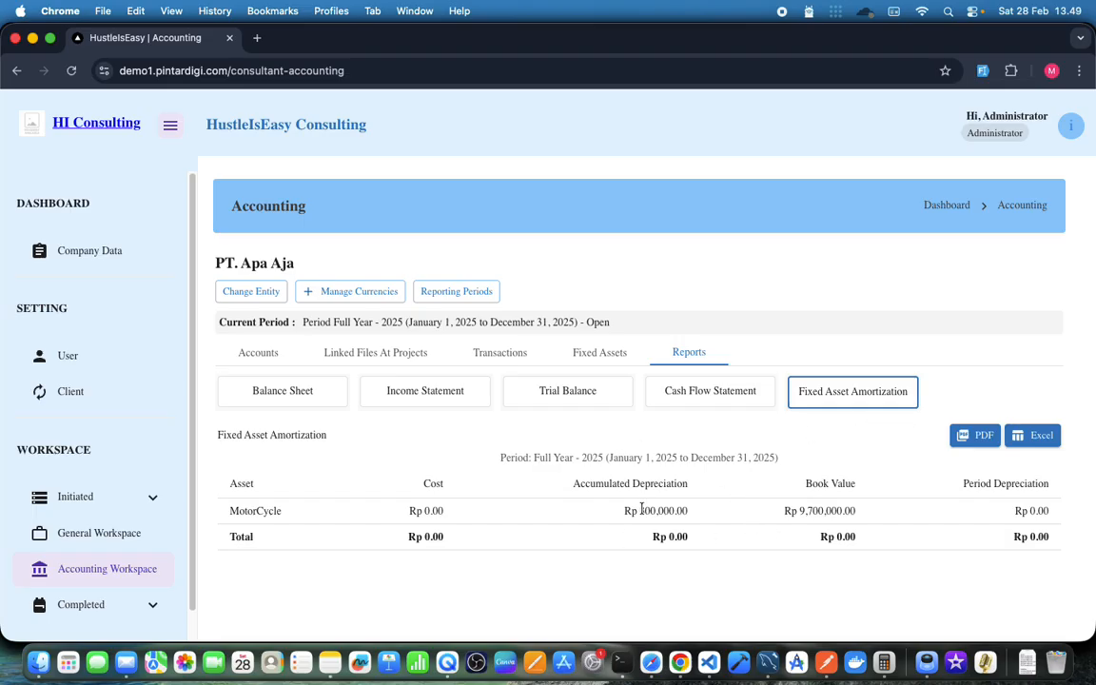
pyautogui.moveTo(641, 509); pyautogui.dragTo(674, 507)
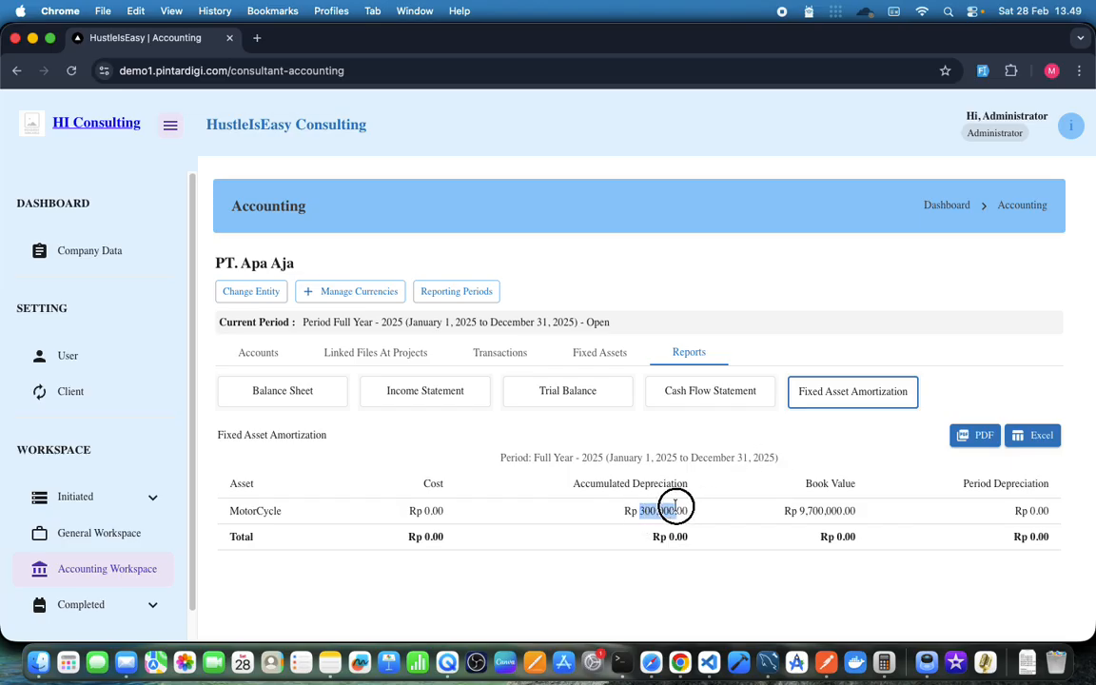
# Copy the MotorCycle's accumulated depreciation and set the Depreciation Expense debit to 300000 in the December 31, 2025 depreciation journal entry.
pyautogui.rightClick(668, 510)
pyautogui.click(710, 407)
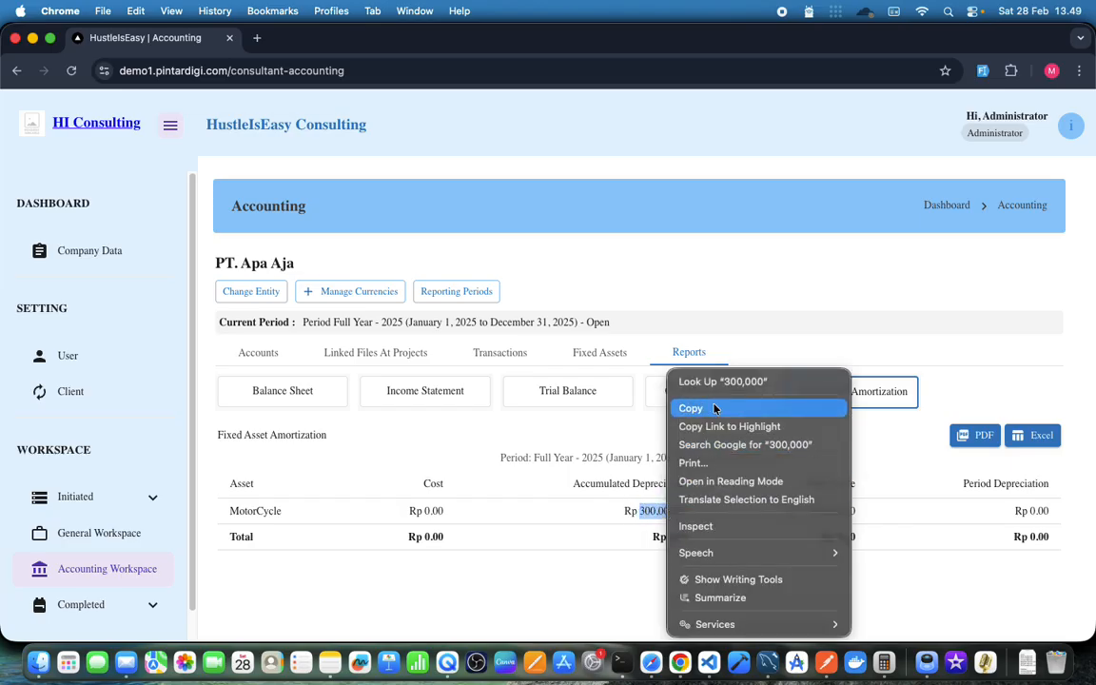
pyautogui.click(507, 354)
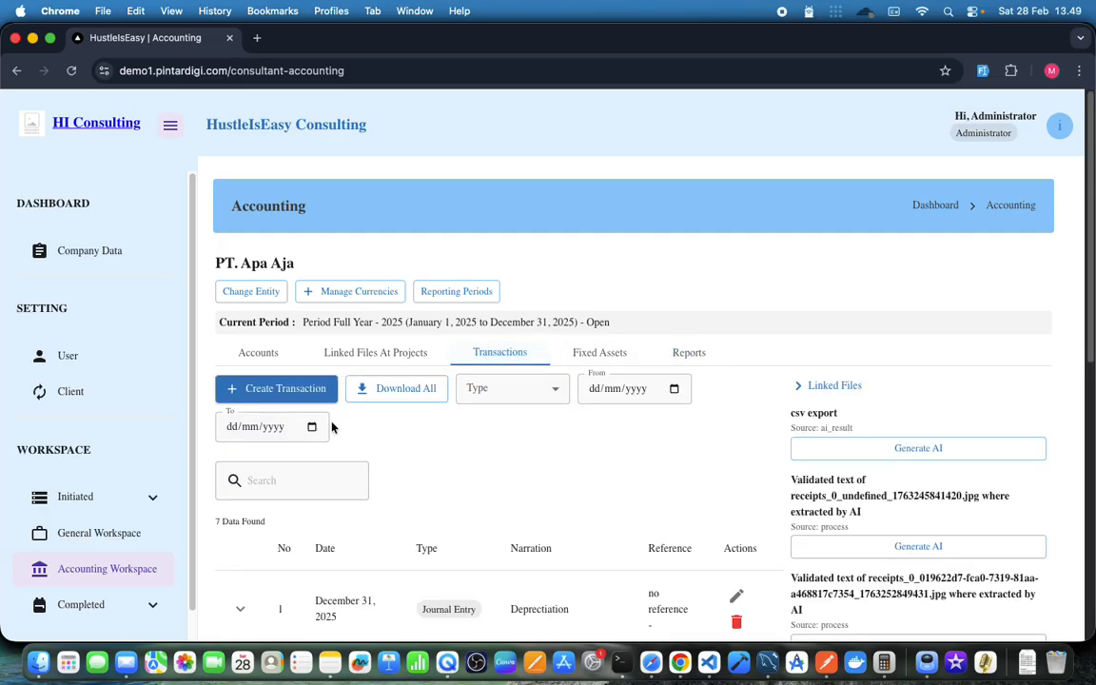
pyautogui.scroll(-5, 633, 467)
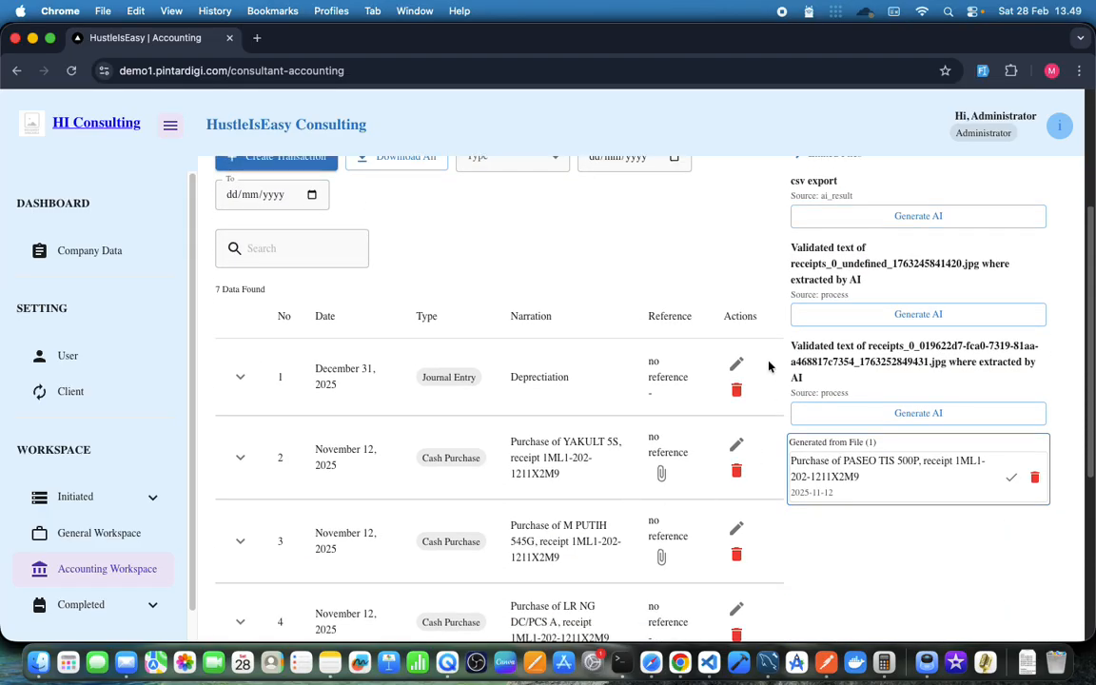
pyautogui.click(735, 364)
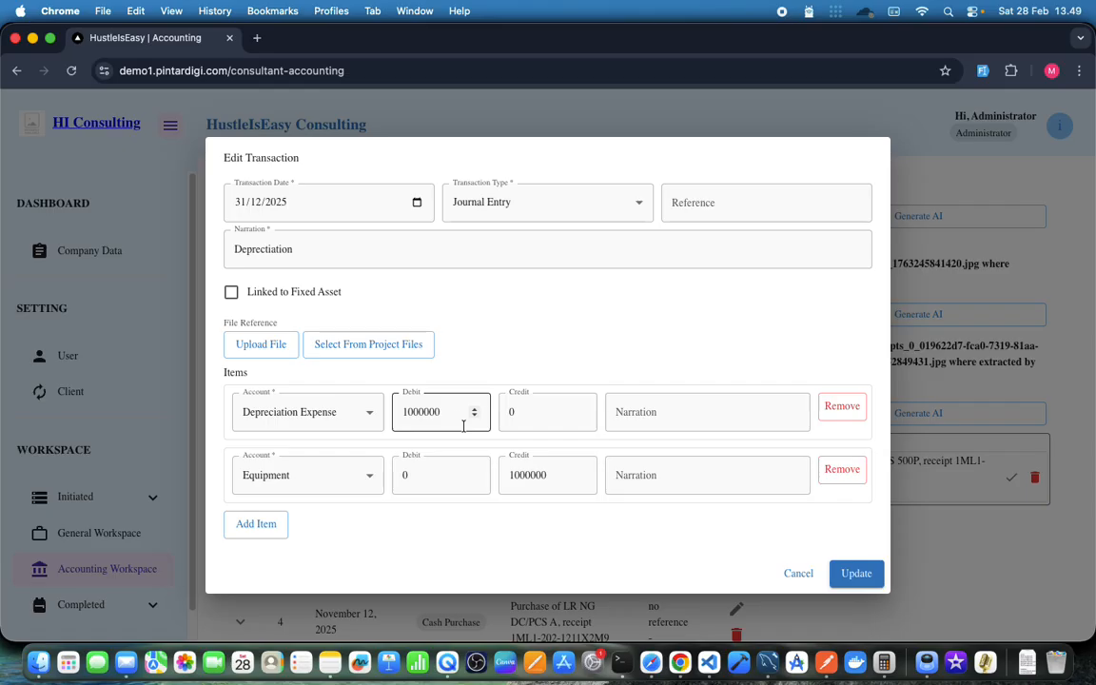
pyautogui.moveTo(445, 413); pyautogui.dragTo(353, 412)
pyautogui.write('300.000')
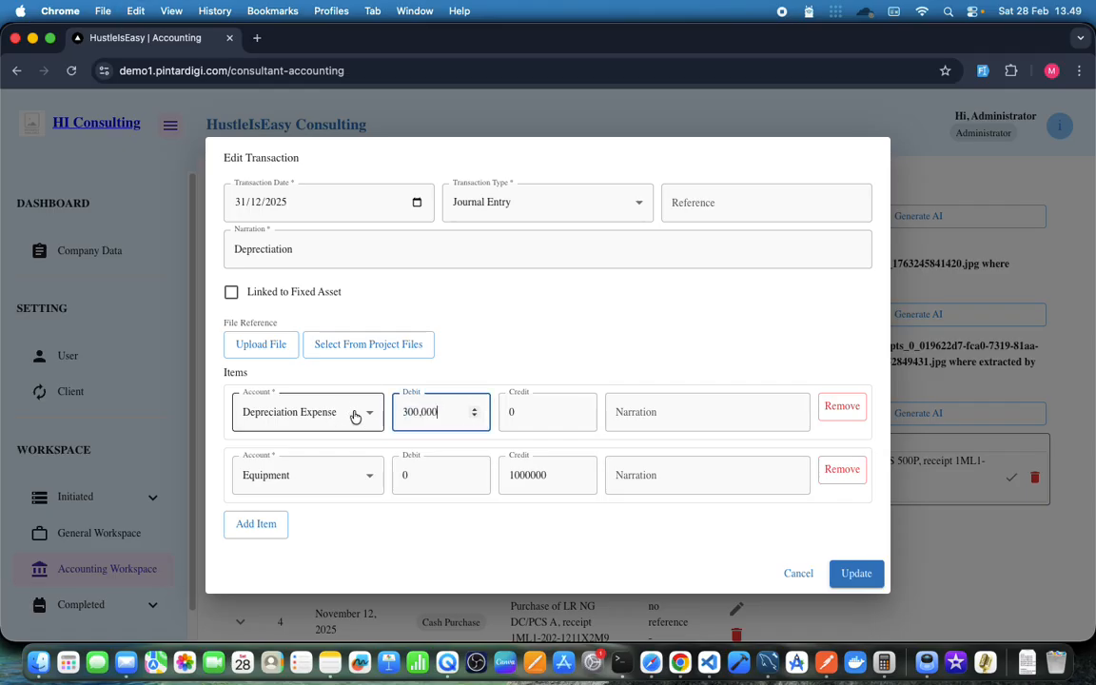
pyautogui.click(423, 412)
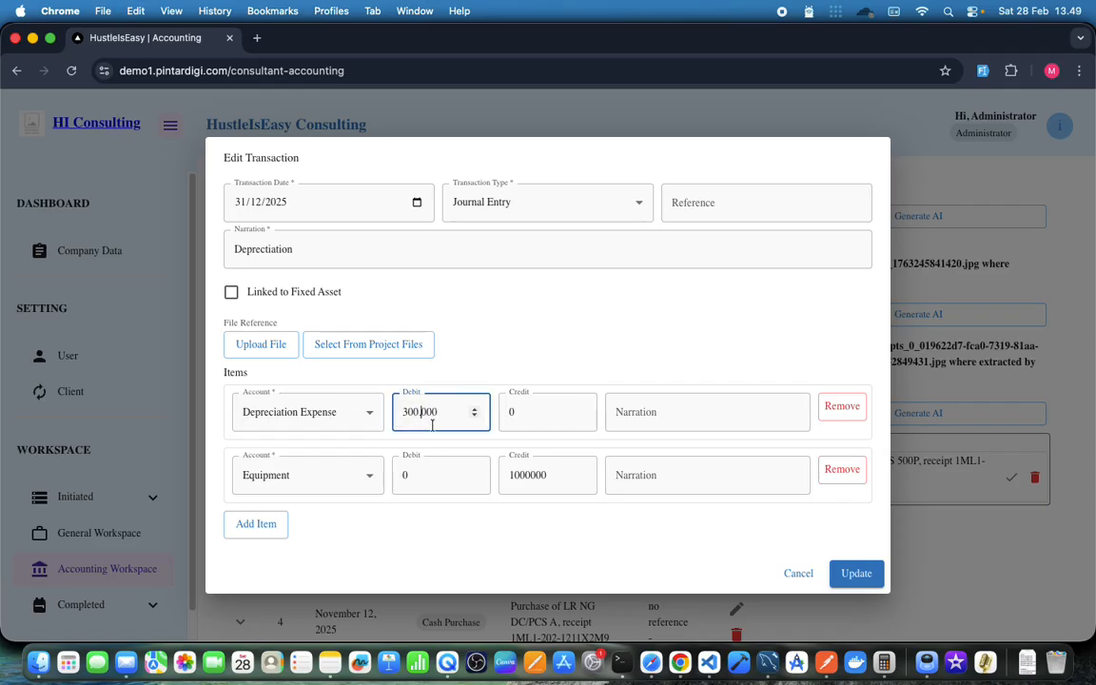
pyautogui.press('BackSpace')
# Set the Equipment credit to 300000 in the depreciation journal entry and save the updated transaction.
pyautogui.moveTo(536, 475); pyautogui.dragTo(489, 472)
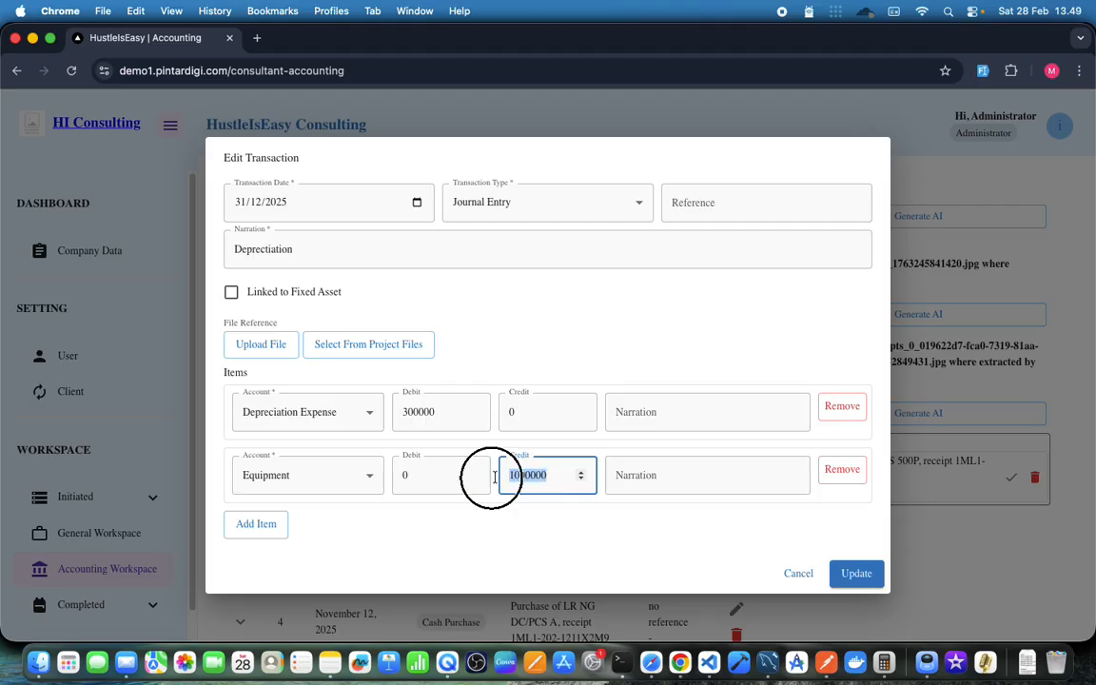
pyautogui.write('300.000')
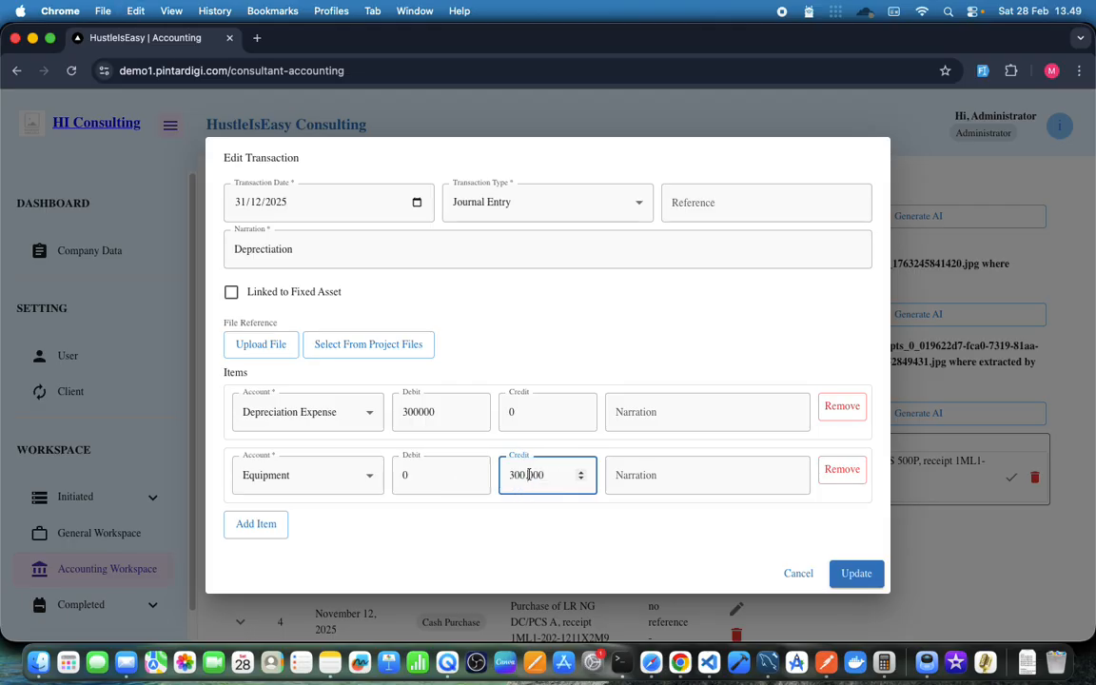
pyautogui.click(529, 475)
pyautogui.press('BackSpace')
pyautogui.click(857, 574)
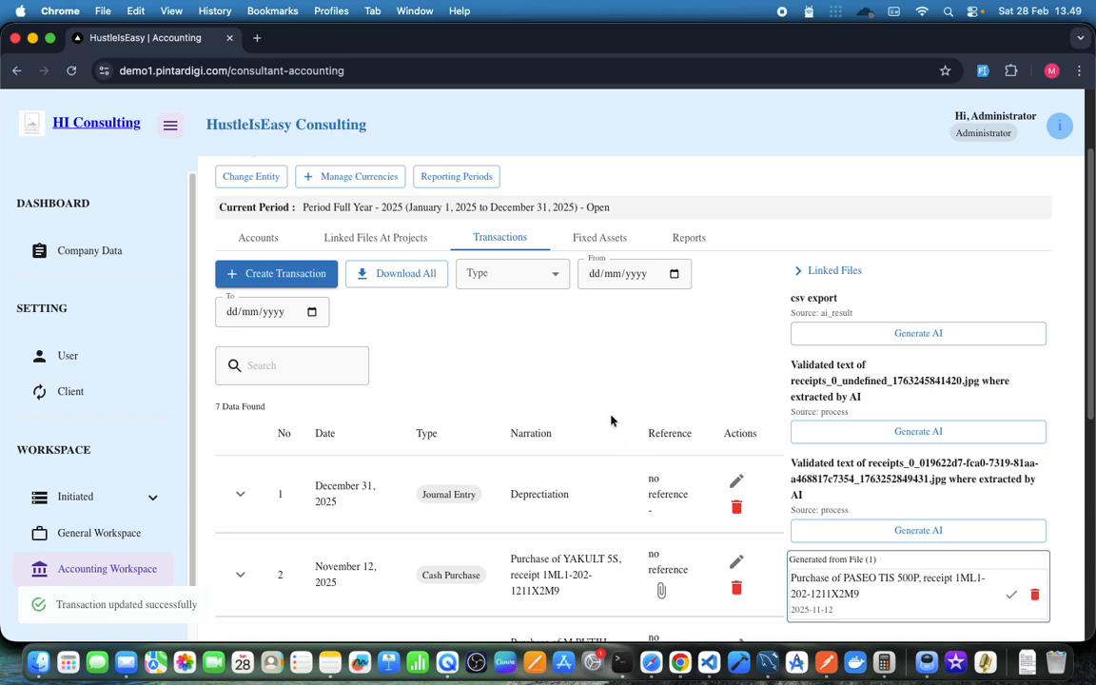
# Open the Balance Sheet report again and examine the Equipment amount, total assets, liabilities and equity.
pyautogui.scroll(2, 611, 419)
pyautogui.click(678, 354)
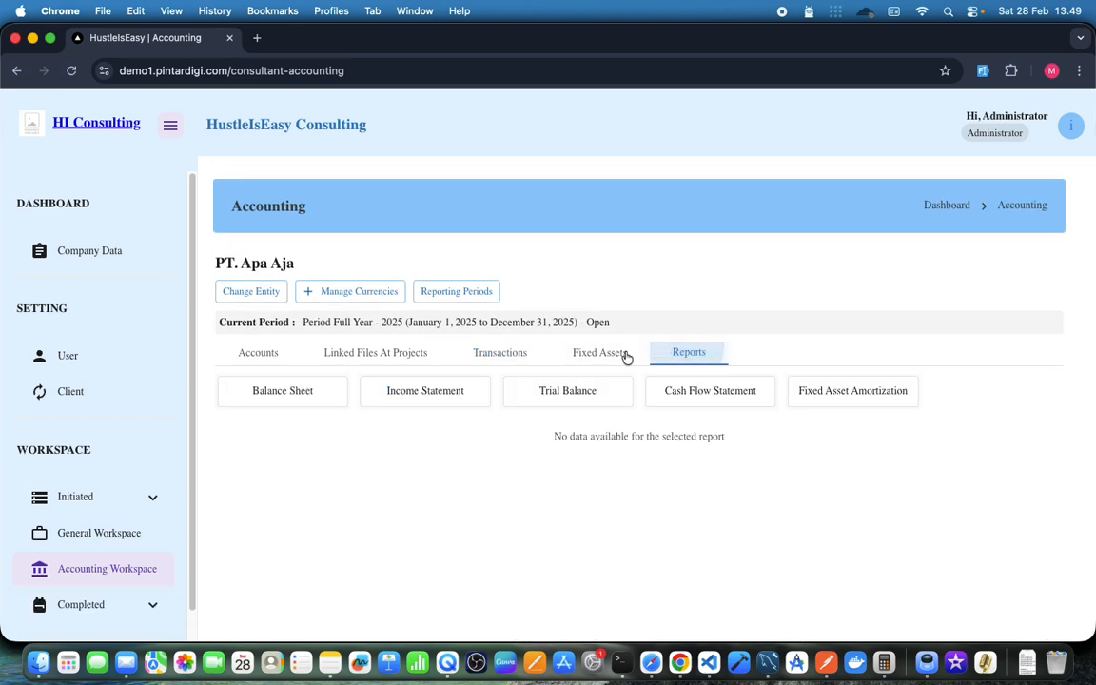
pyautogui.click(270, 388)
pyautogui.scroll(-5, 610, 475)
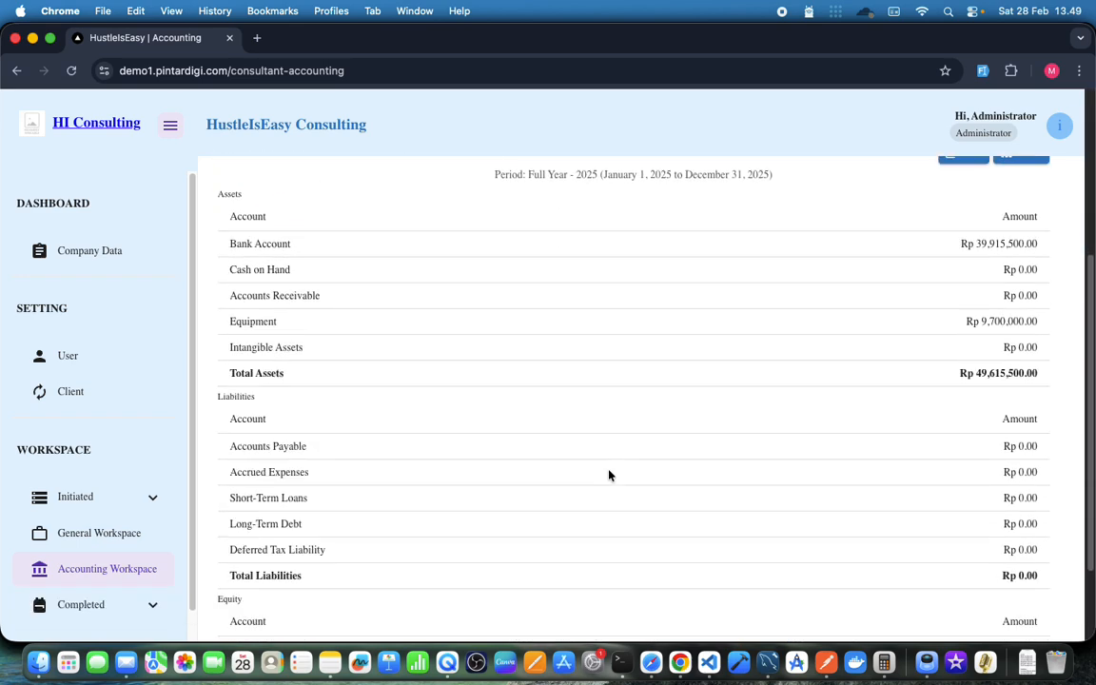
pyautogui.scroll(-2, 609, 475)
pyautogui.scroll(4, 609, 475)
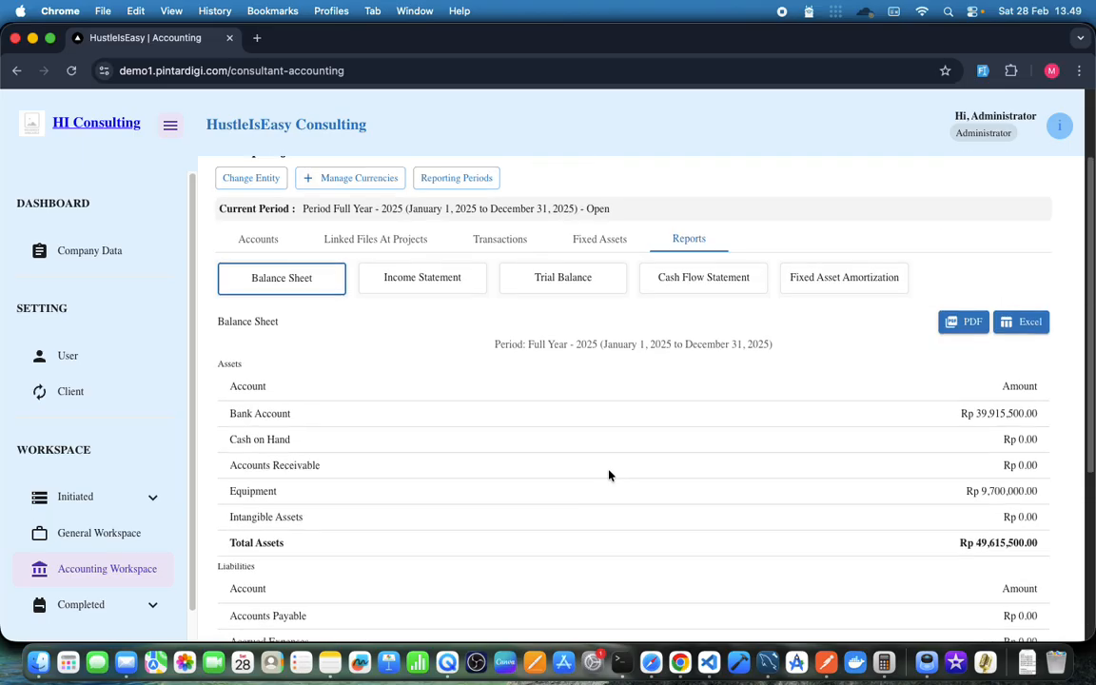
# Open the Income Statement report and examine the depreciation expense and total expenses.
pyautogui.scroll(2, 609, 475)
pyautogui.click(419, 399)
pyautogui.scroll(-2, 636, 502)
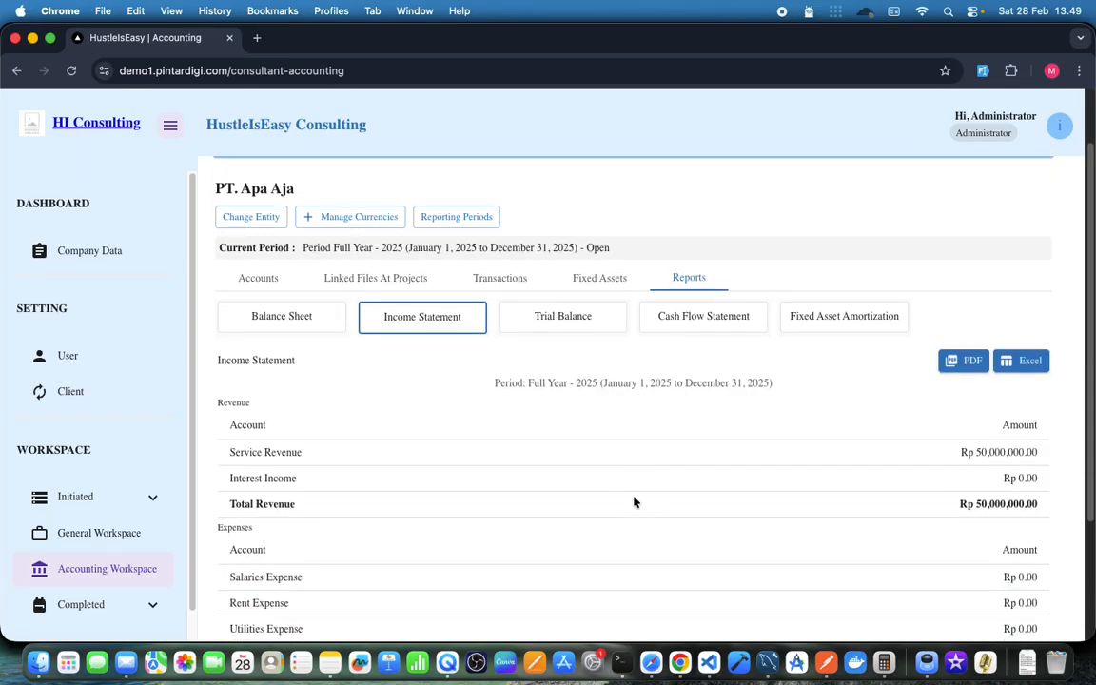
pyautogui.scroll(-3, 635, 503)
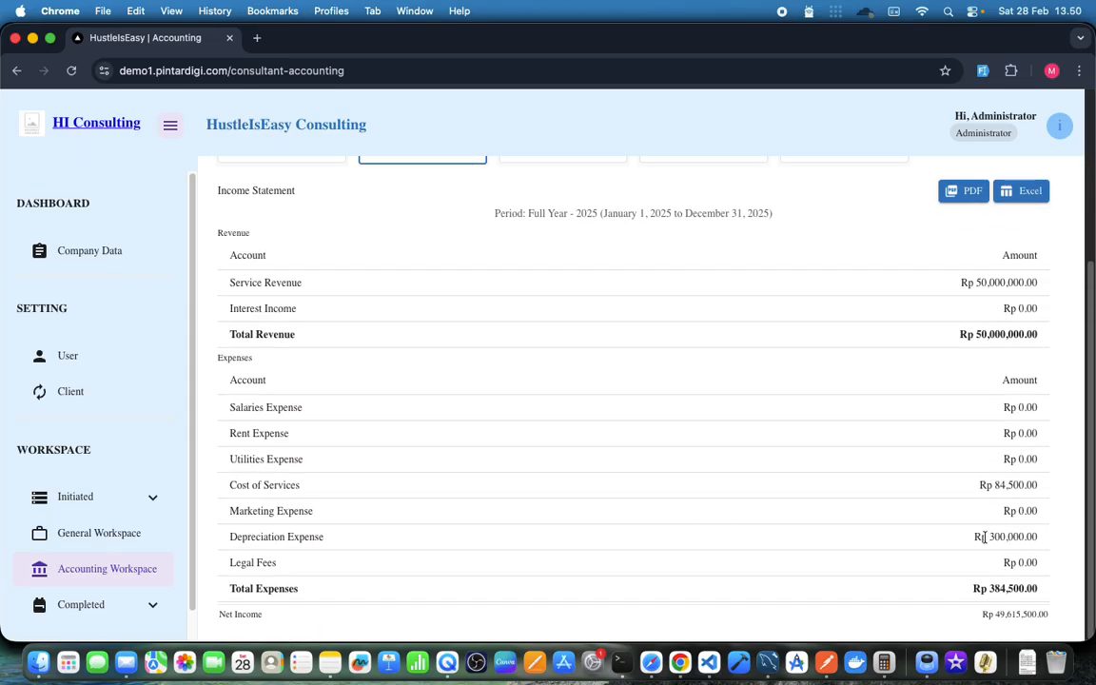
pyautogui.moveTo(973, 536); pyautogui.dragTo(1062, 594)
pyautogui.click(853, 552)
# Open the Trial Balance report and look through the debits and credits, including the Equipment account.
pyautogui.scroll(4, 797, 467)
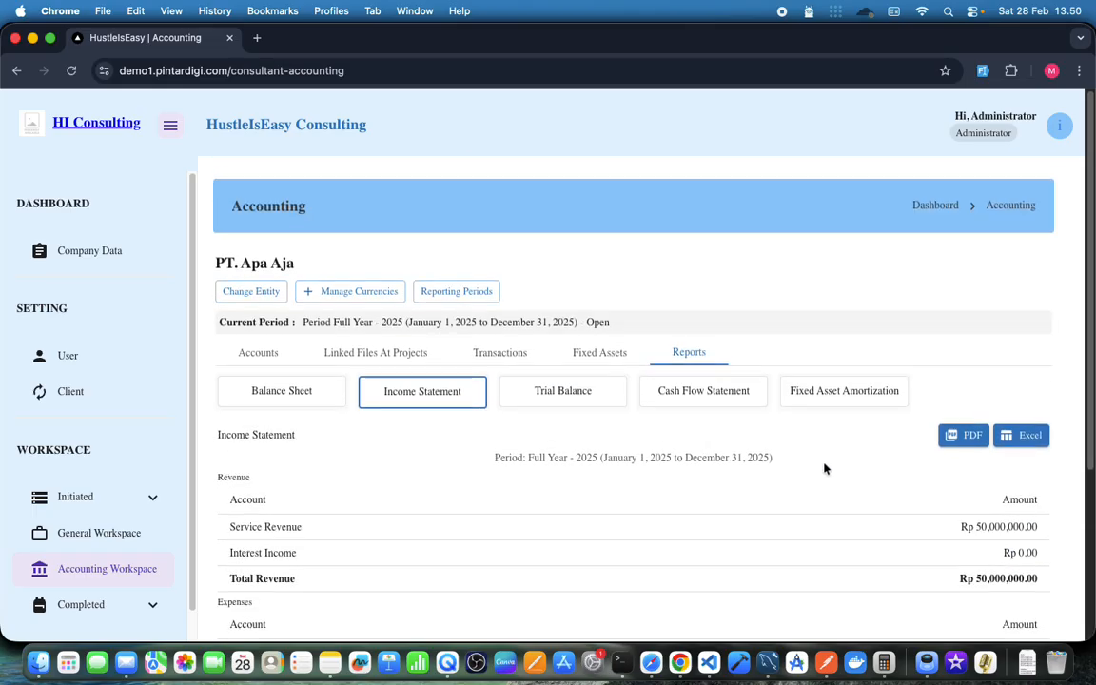
pyautogui.click(584, 407)
pyautogui.scroll(-10, 621, 489)
pyautogui.scroll(10, 621, 489)
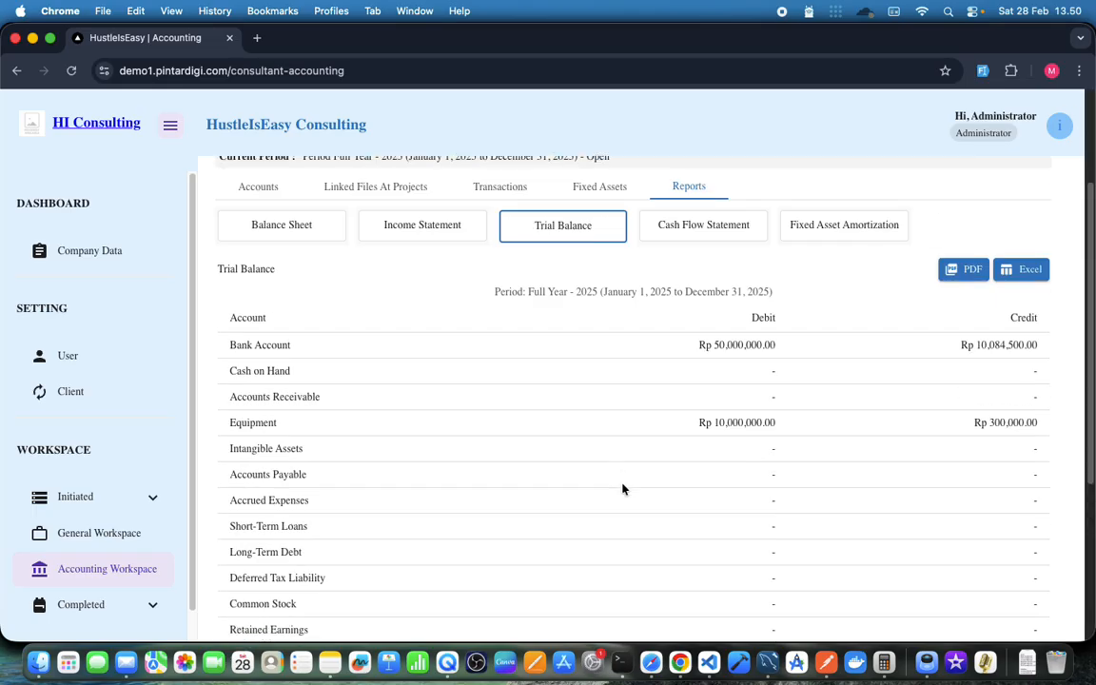
# View the Cash Flow Statement's activities, then open the Fixed Asset Amortization report for the MotorCycle.
pyautogui.click(671, 392)
pyautogui.scroll(-2, 660, 447)
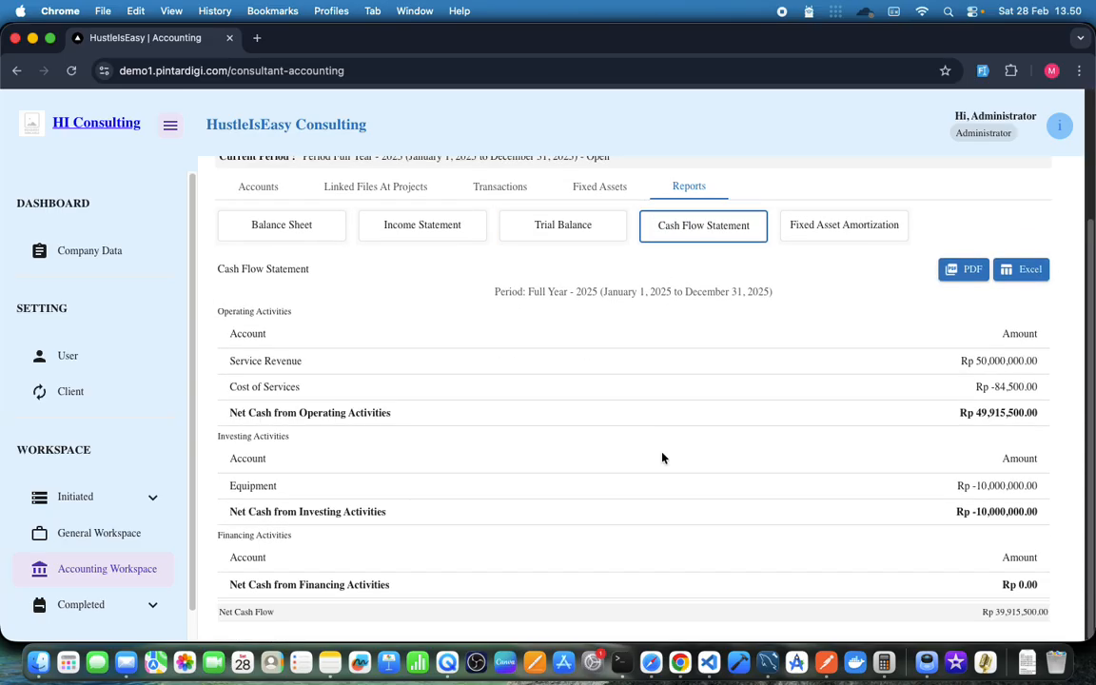
pyautogui.scroll(2, 660, 455)
pyautogui.click(824, 398)
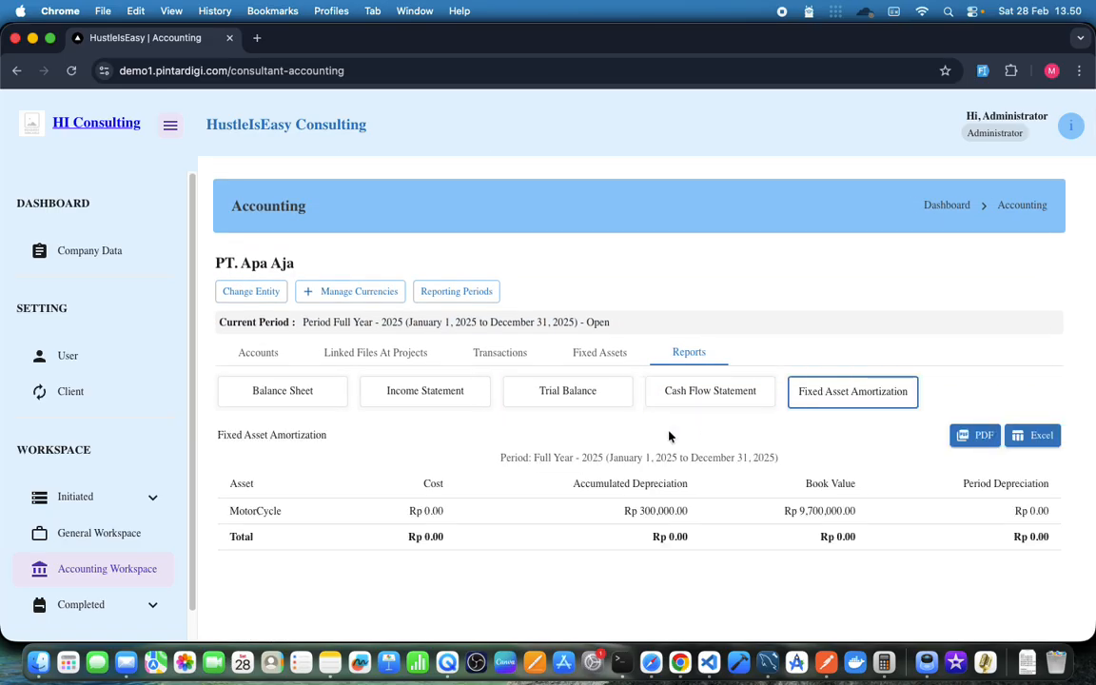